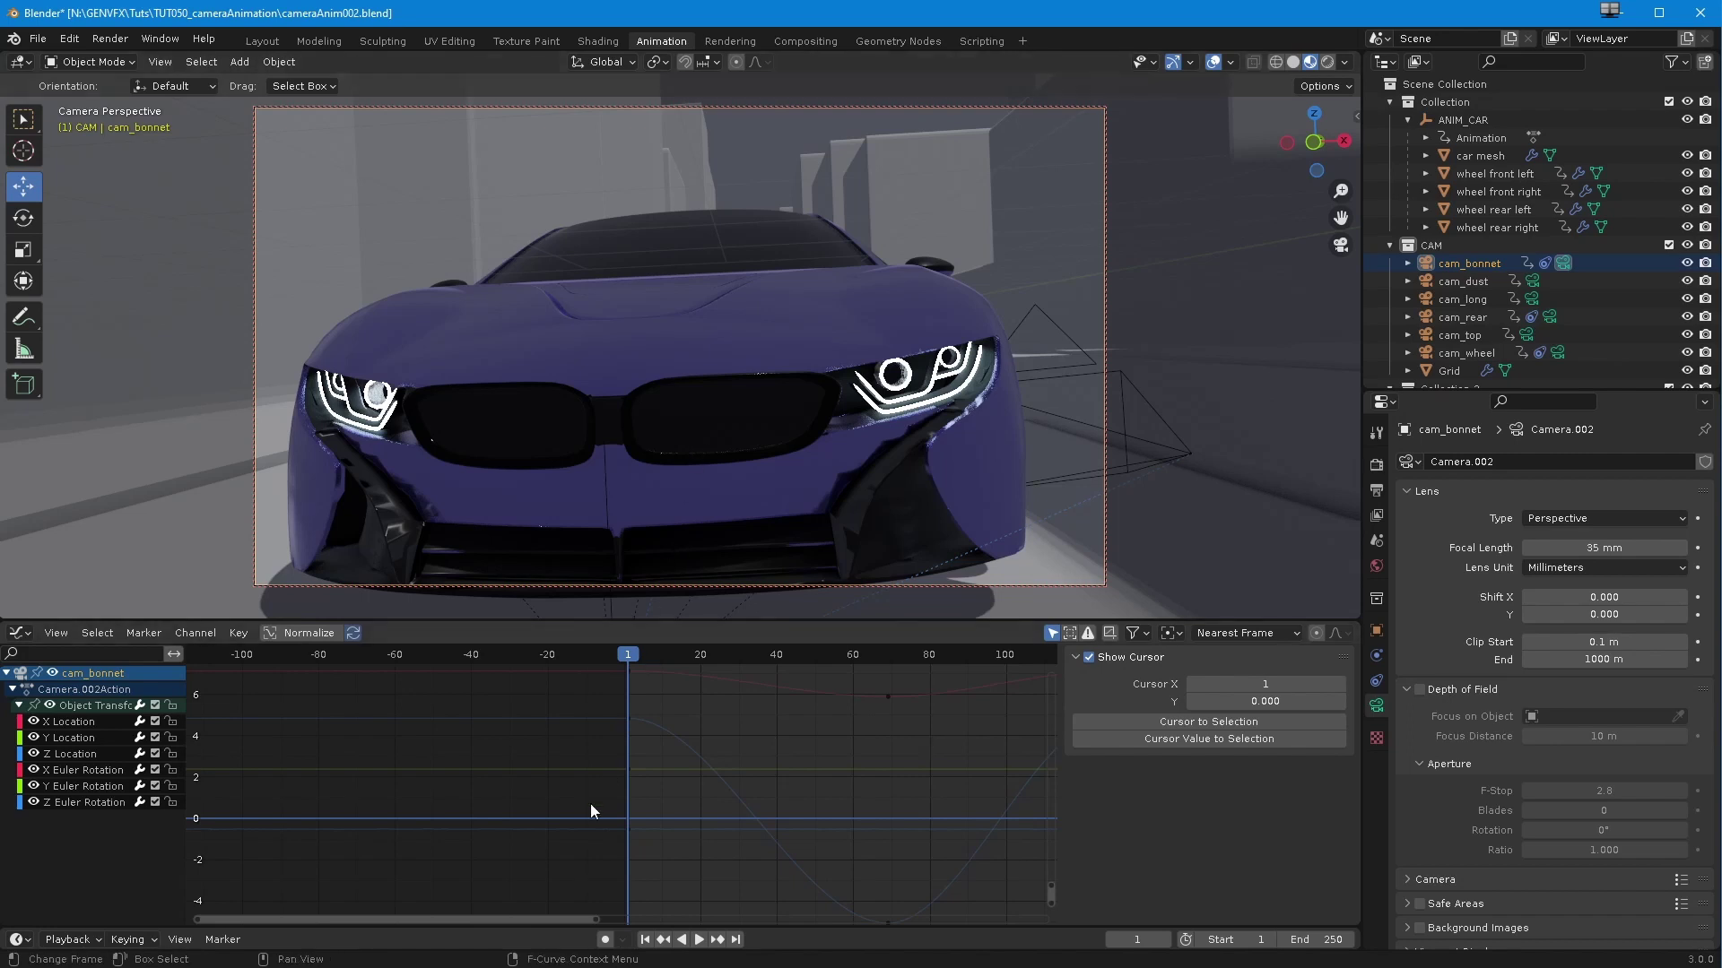
# Step: Scrub the cam_bonnet shot from frame 1 to frame 14 and enlarge the Outliner to show the whole scene list
pyautogui.moveTo(597, 917); pyautogui.dragTo(1049, 919)
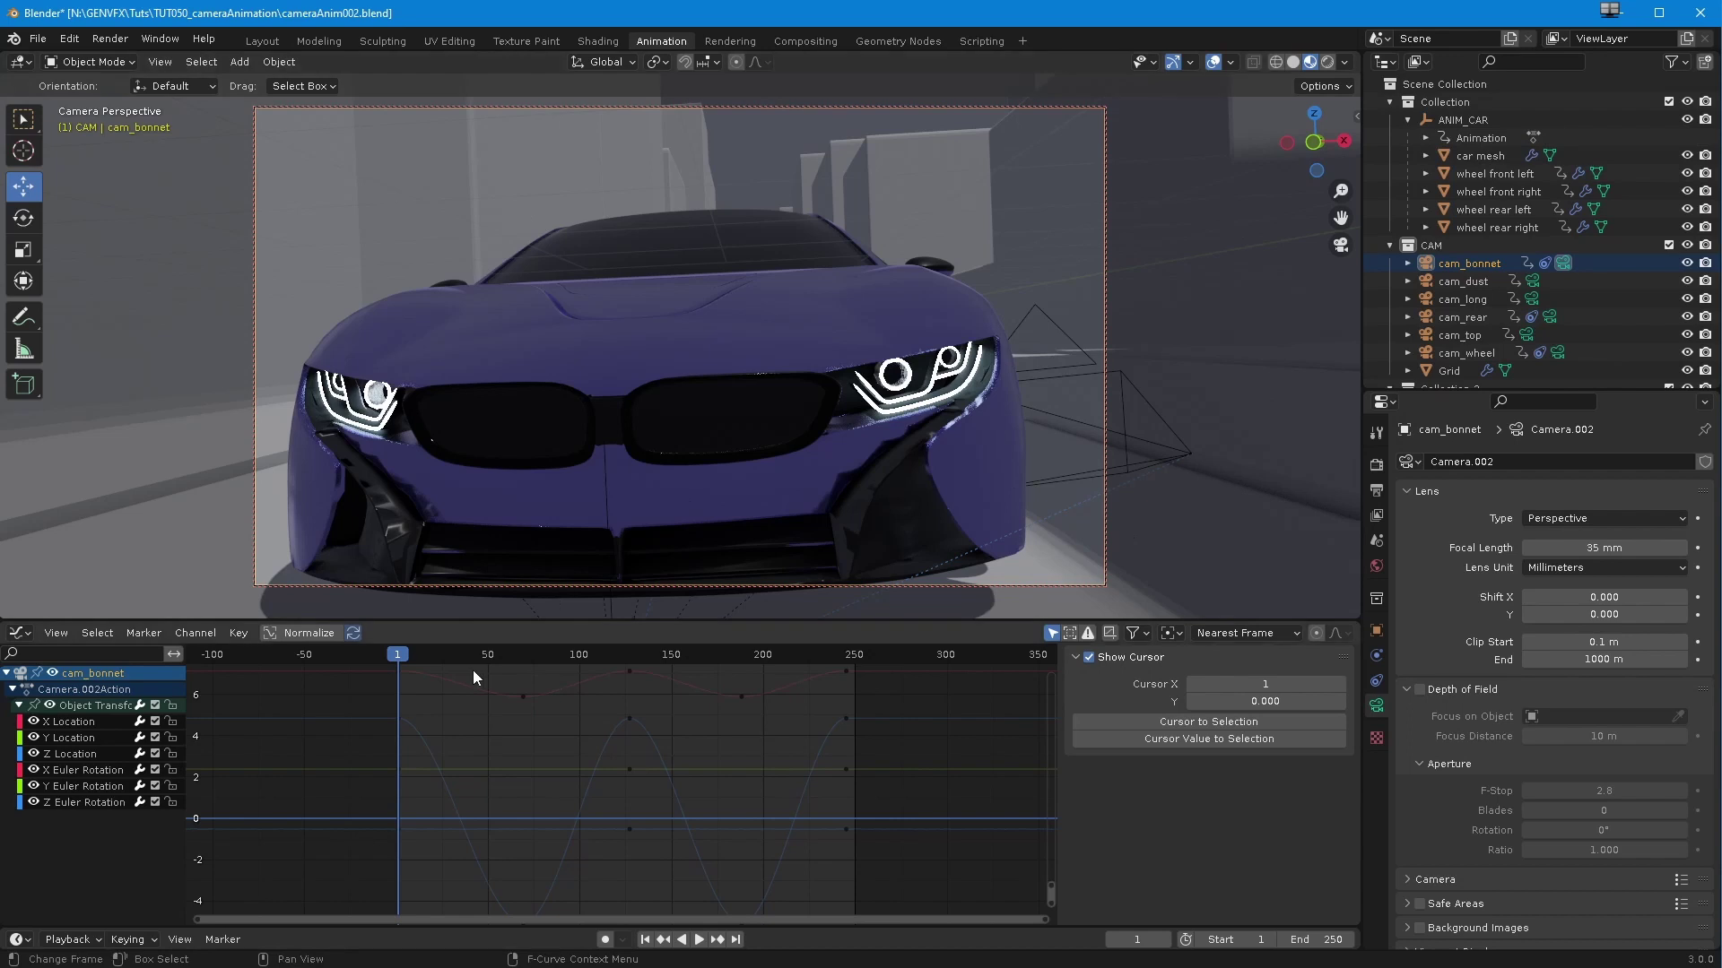
pyautogui.moveTo(400, 661)
pyautogui.mouseDown()
pyautogui.moveTo(833, 685)
pyautogui.moveTo(422, 669)
pyautogui.mouseUp()
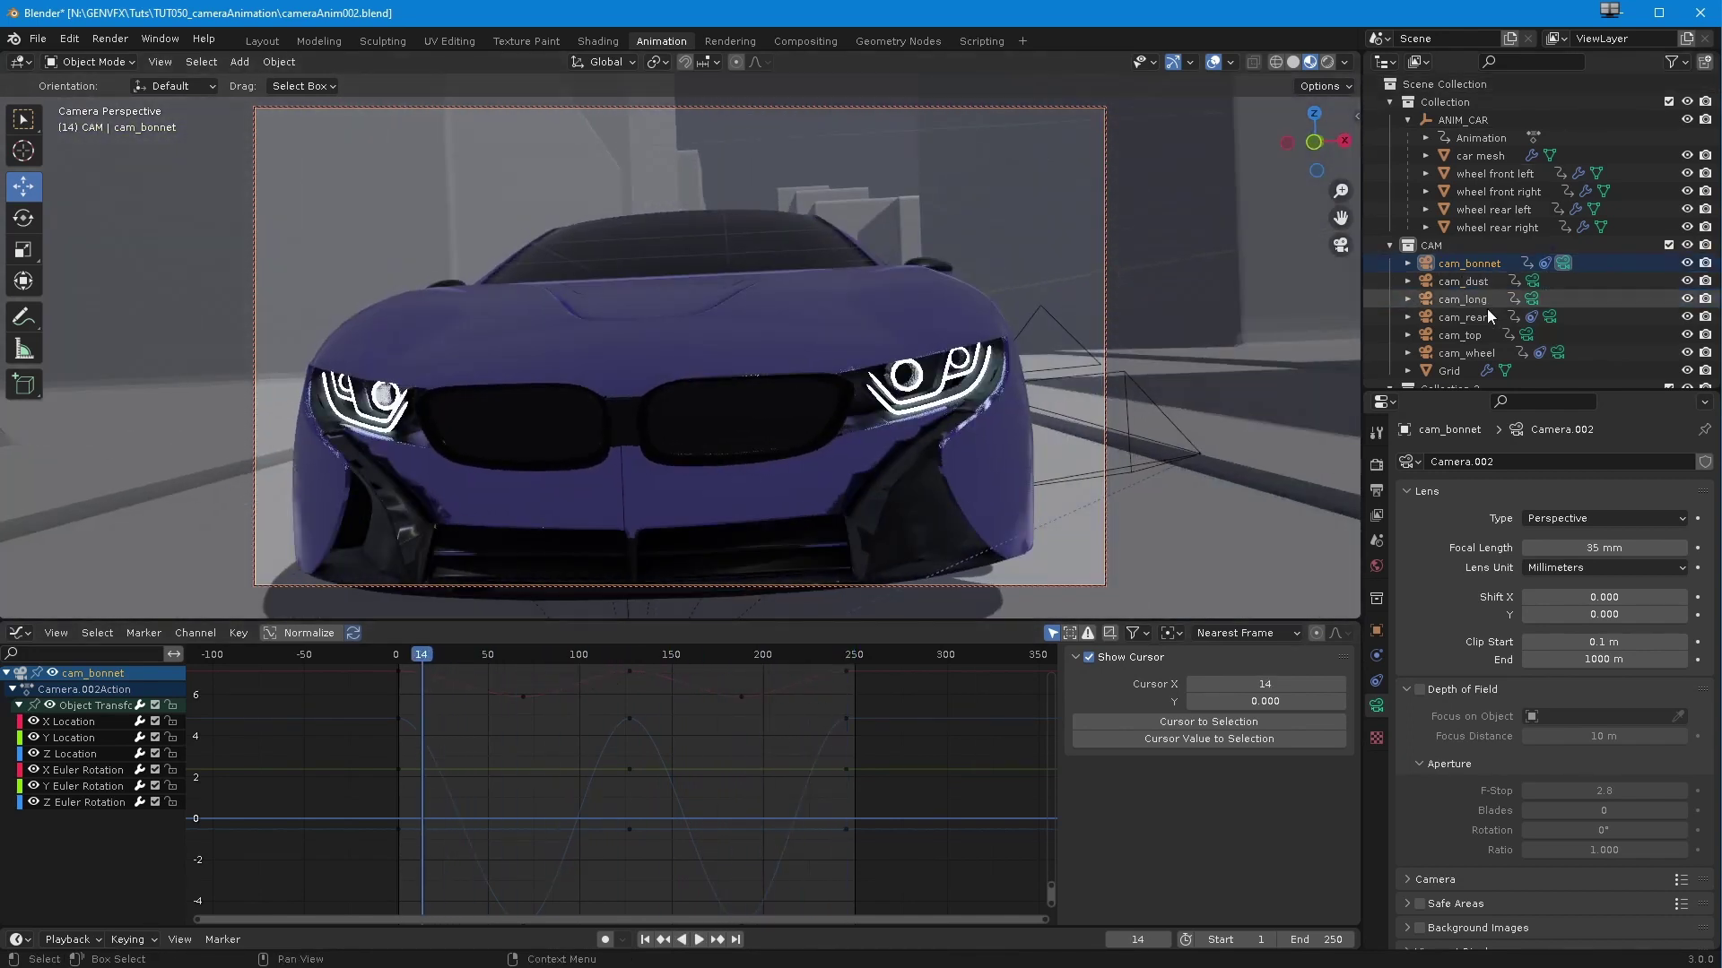
pyautogui.moveTo(1521, 391); pyautogui.dragTo(1517, 439)
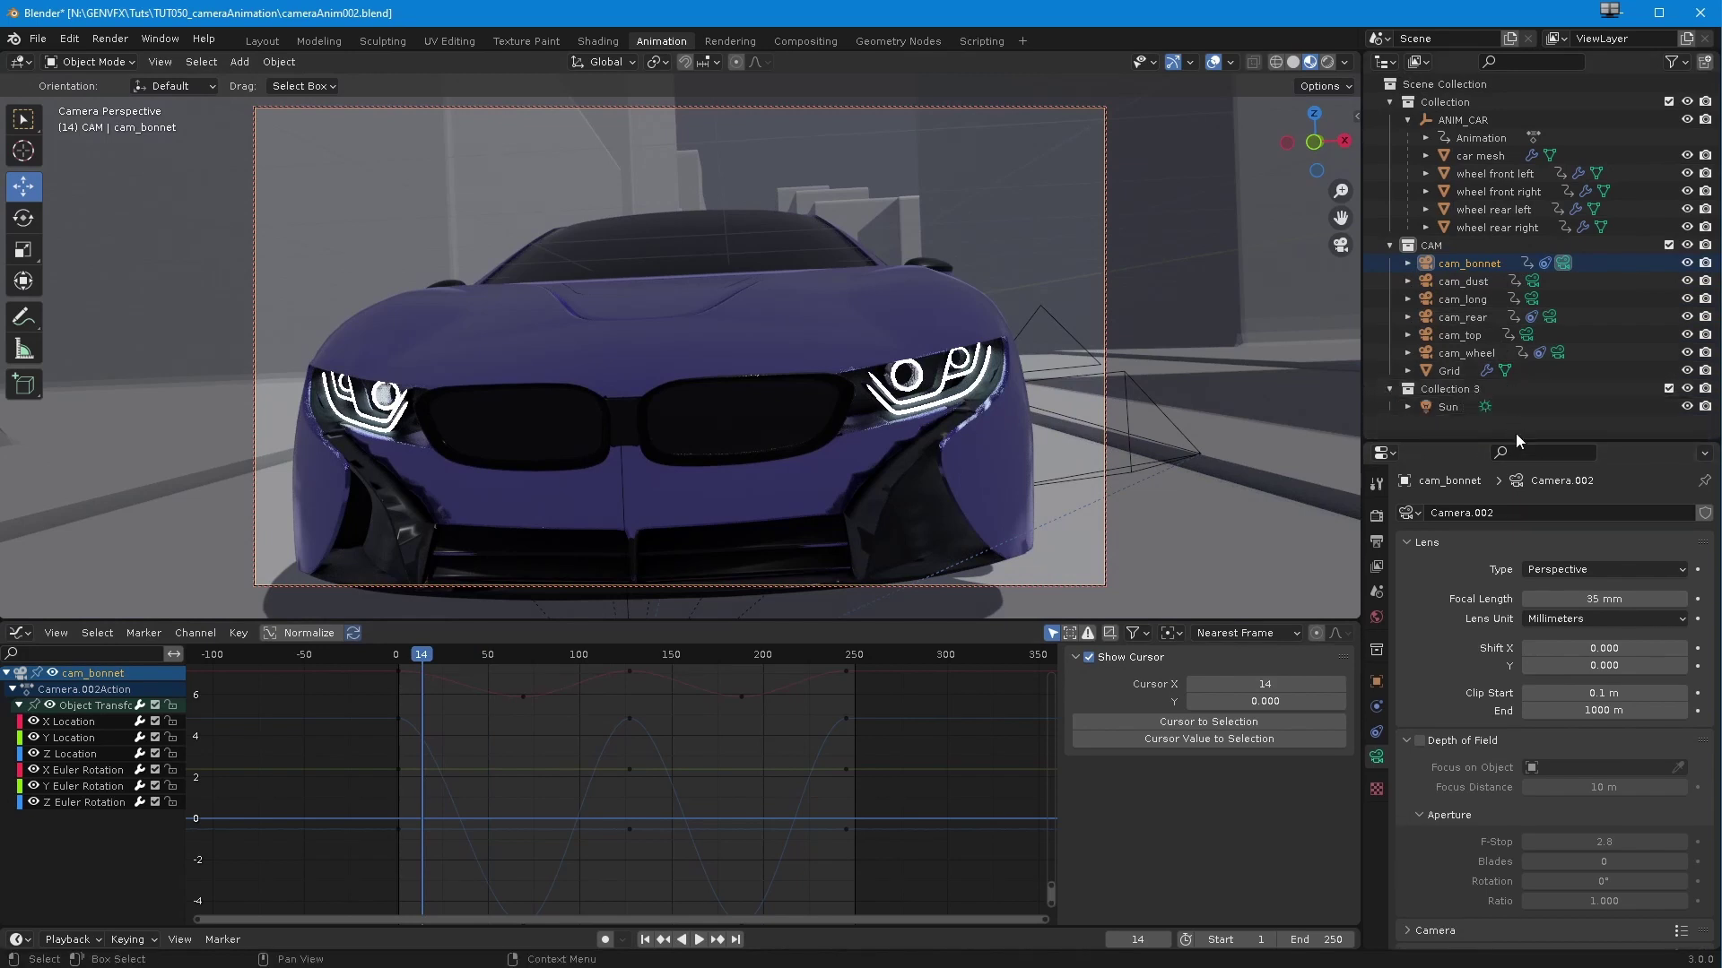
# Step: Make cam_dust the active camera and play its shot from frame 0
pyautogui.click(1533, 283)
pyautogui.press('space')
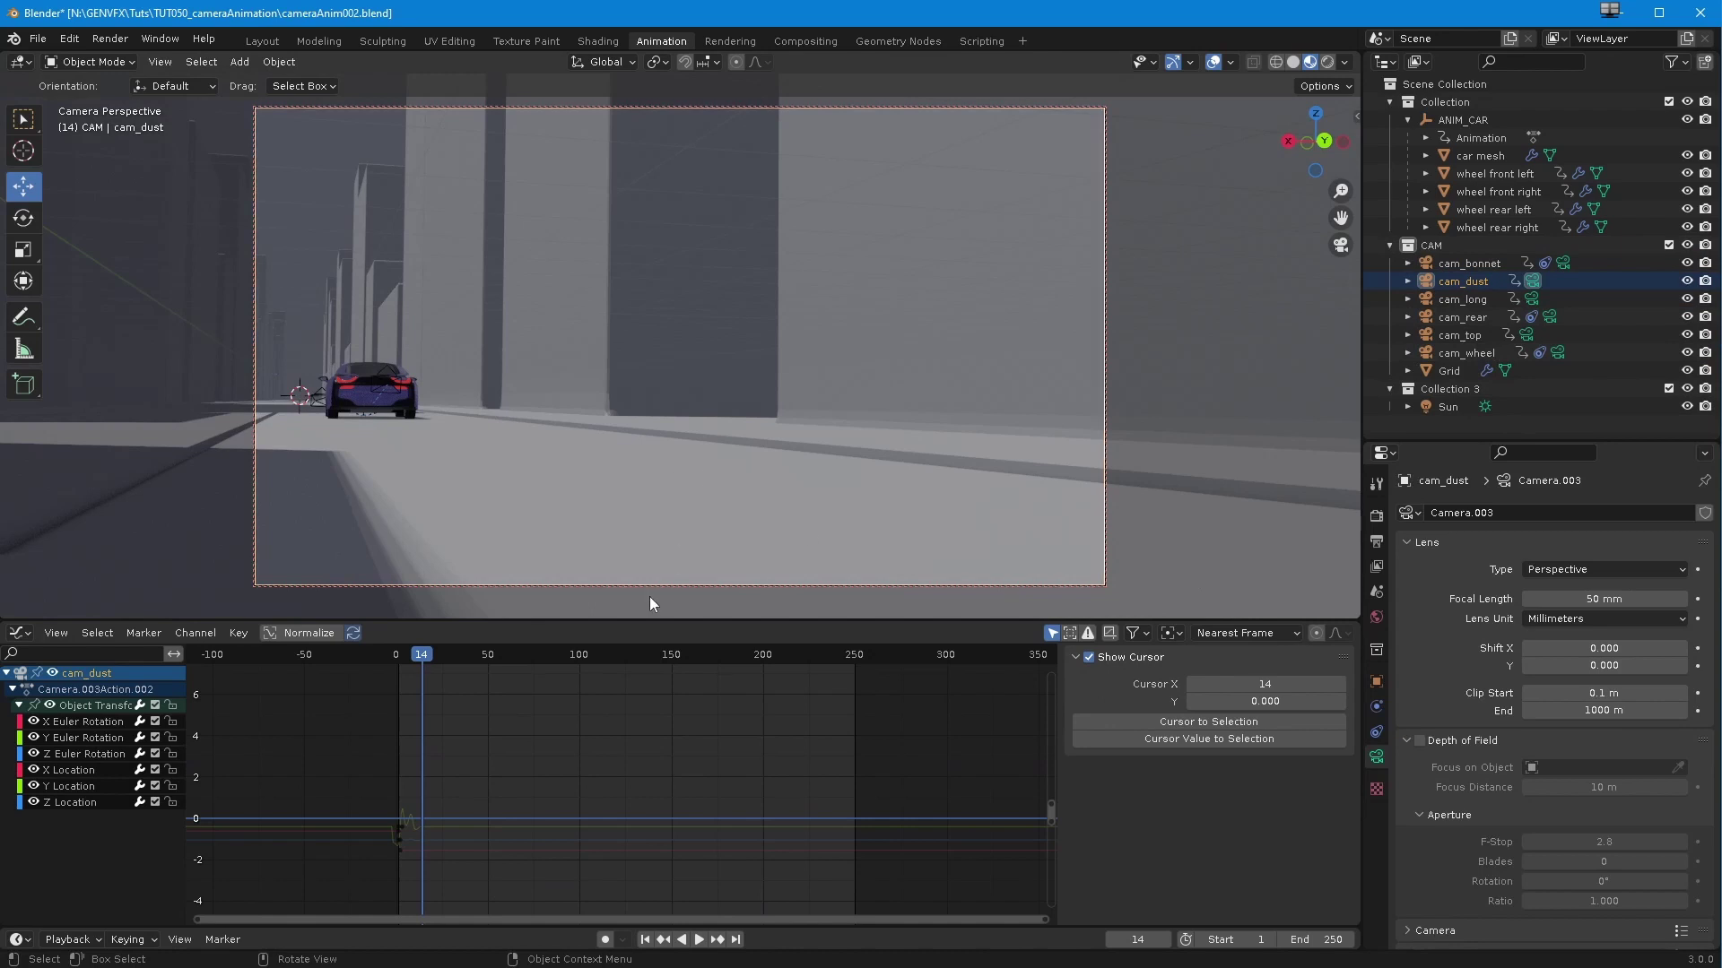
pyautogui.click(413, 655)
pyautogui.moveTo(412, 660); pyautogui.dragTo(396, 666)
pyautogui.press('space')
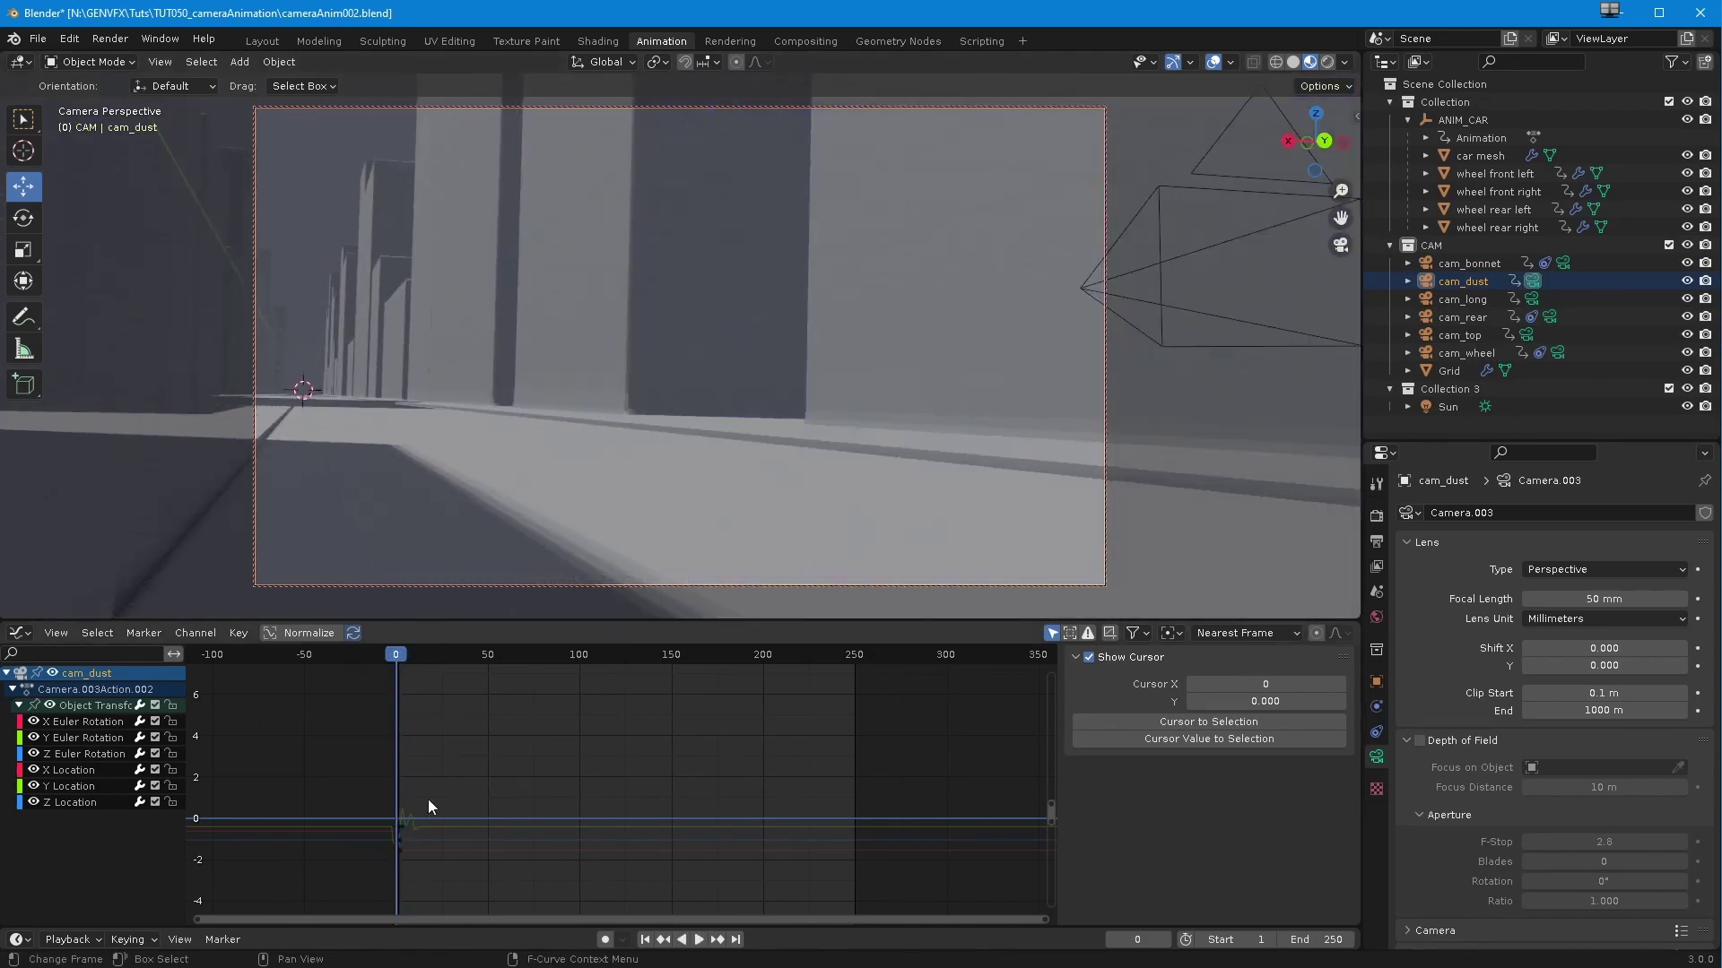
pyautogui.click(700, 941)
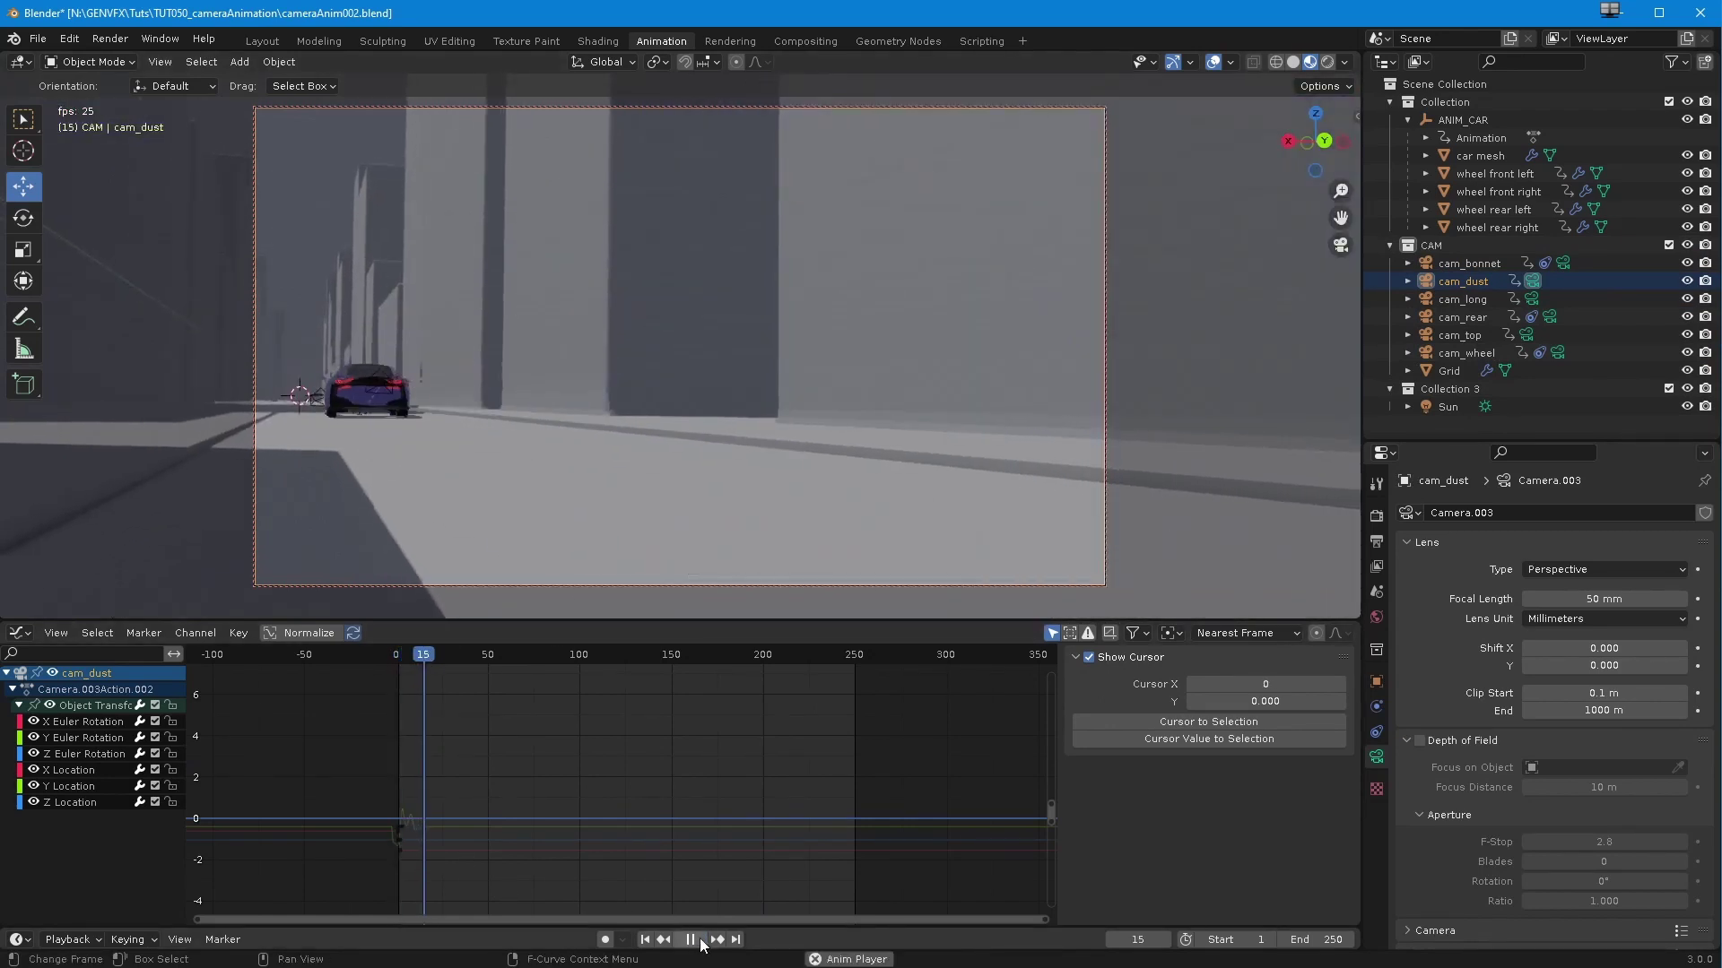
pyautogui.click(700, 940)
# Step: Examine cam_dust's X, Y and Z Location and Y Euler Rotation curves and their Noise modifiers around frame 0
pyautogui.keyDown('ctrl'); pyautogui.moveTo(445, 825); pyautogui.dragTo(590, 707, button='middle'); pyautogui.keyUp('ctrl')
pyautogui.click(589, 654)
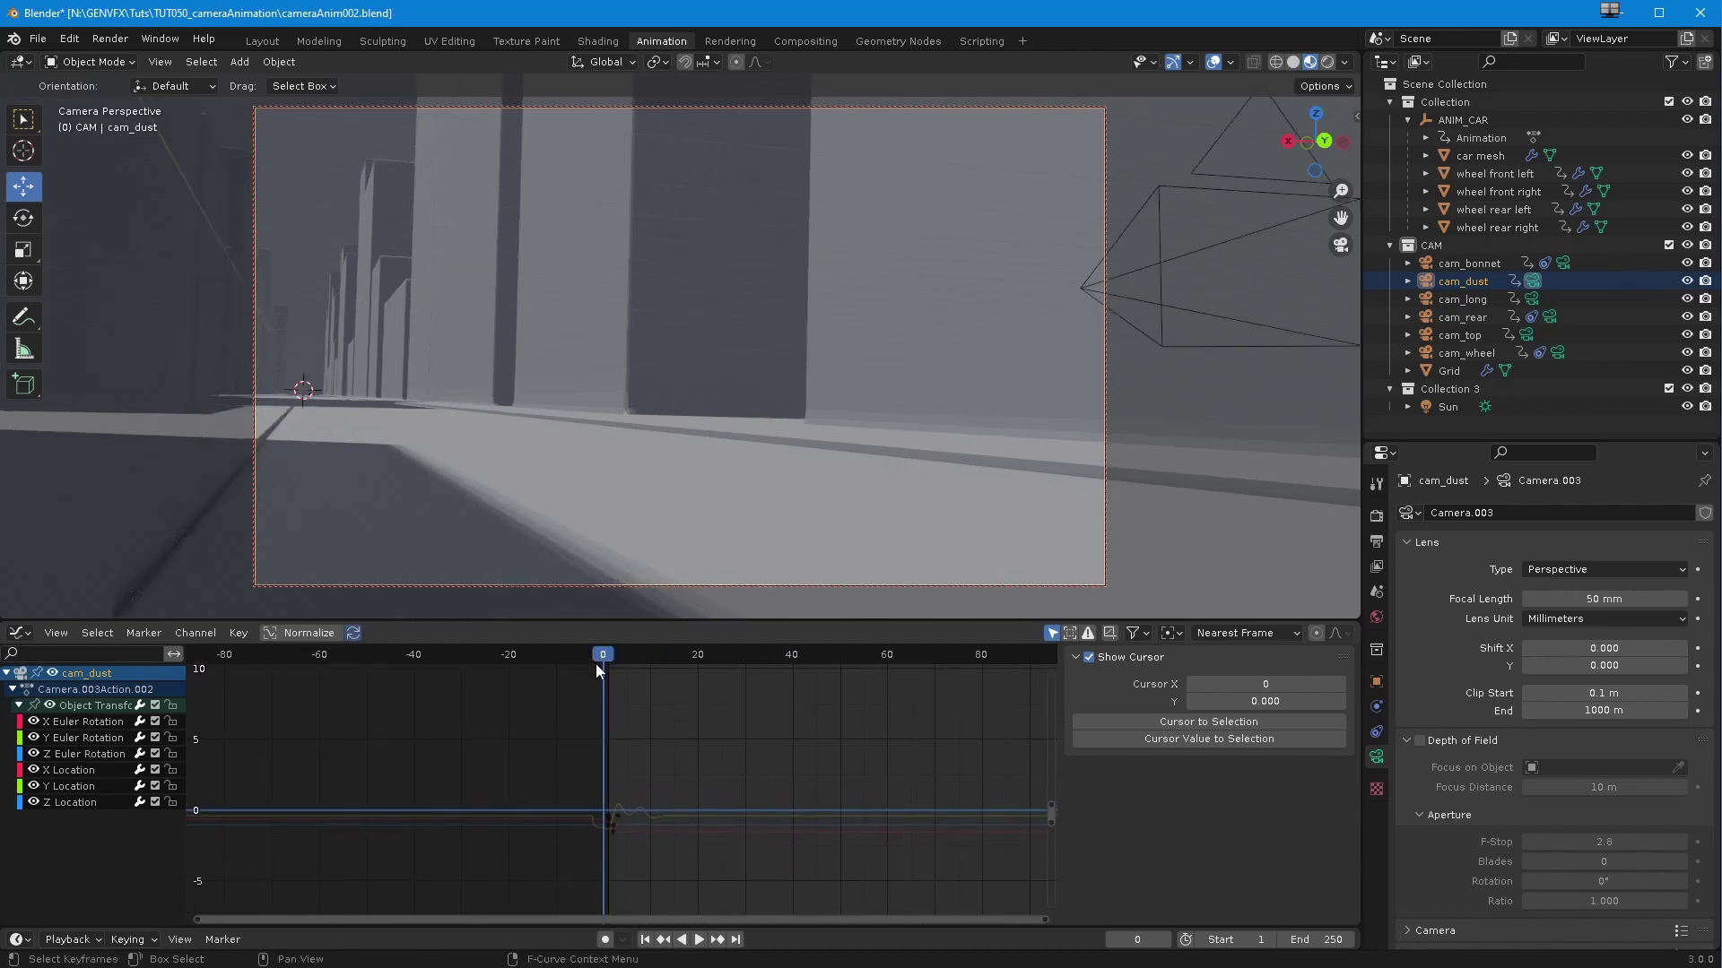
pyautogui.click(75, 770)
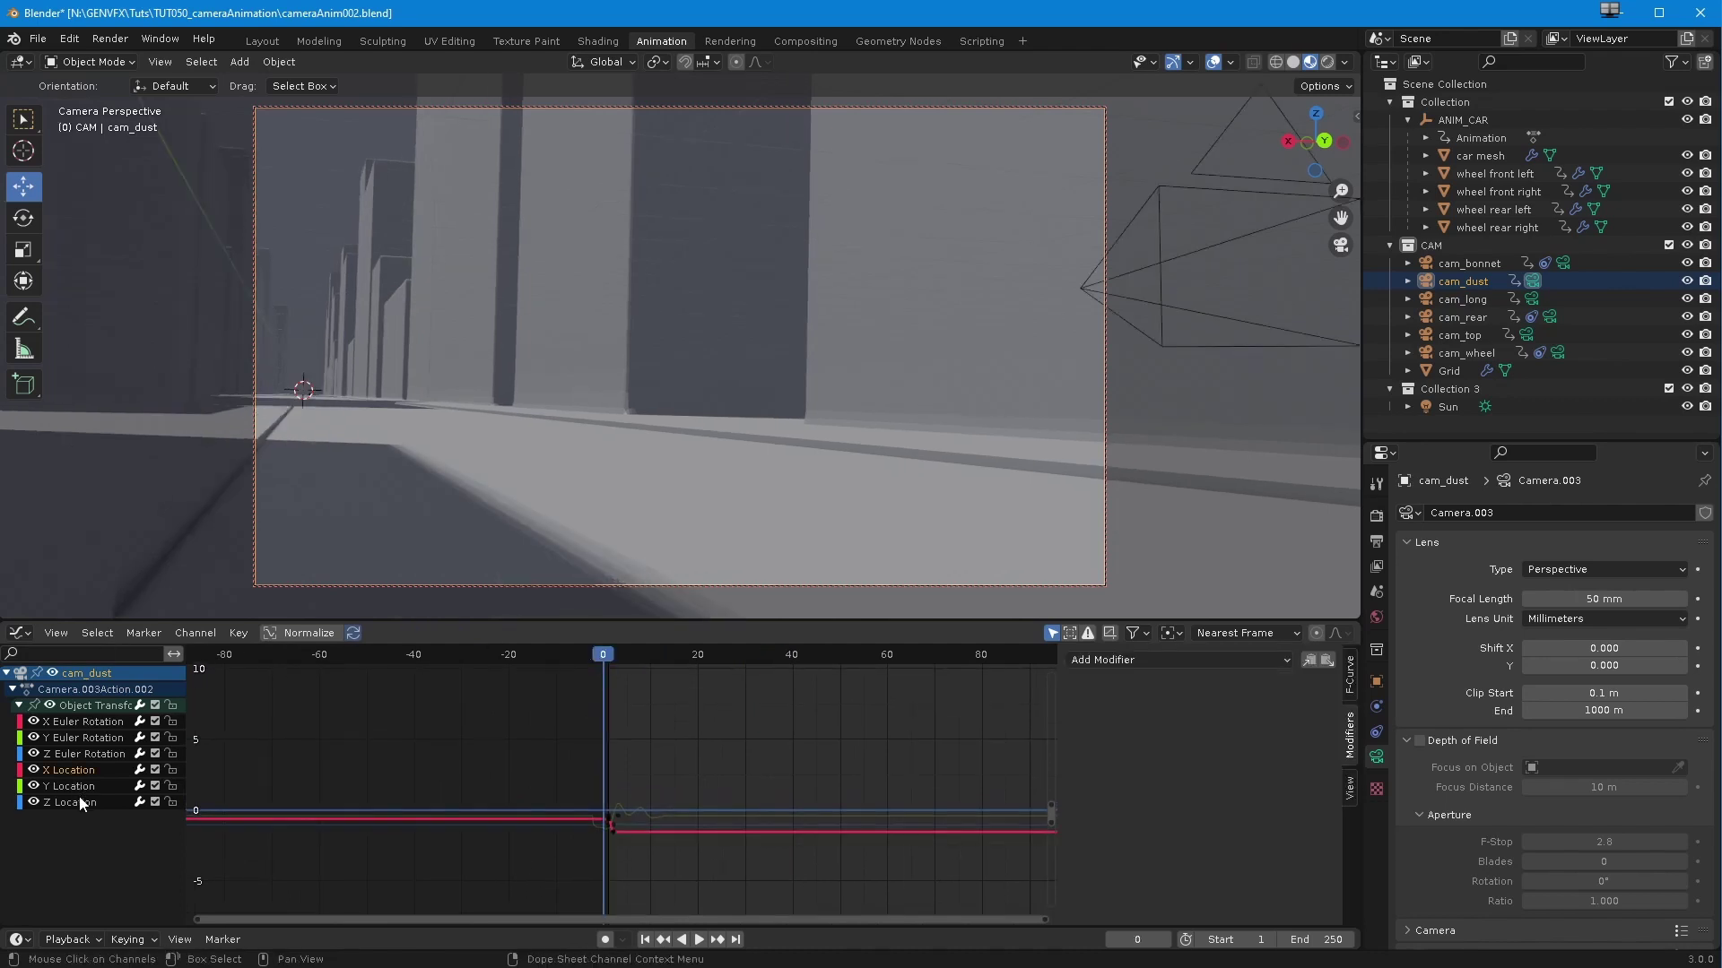
pyautogui.click(80, 802)
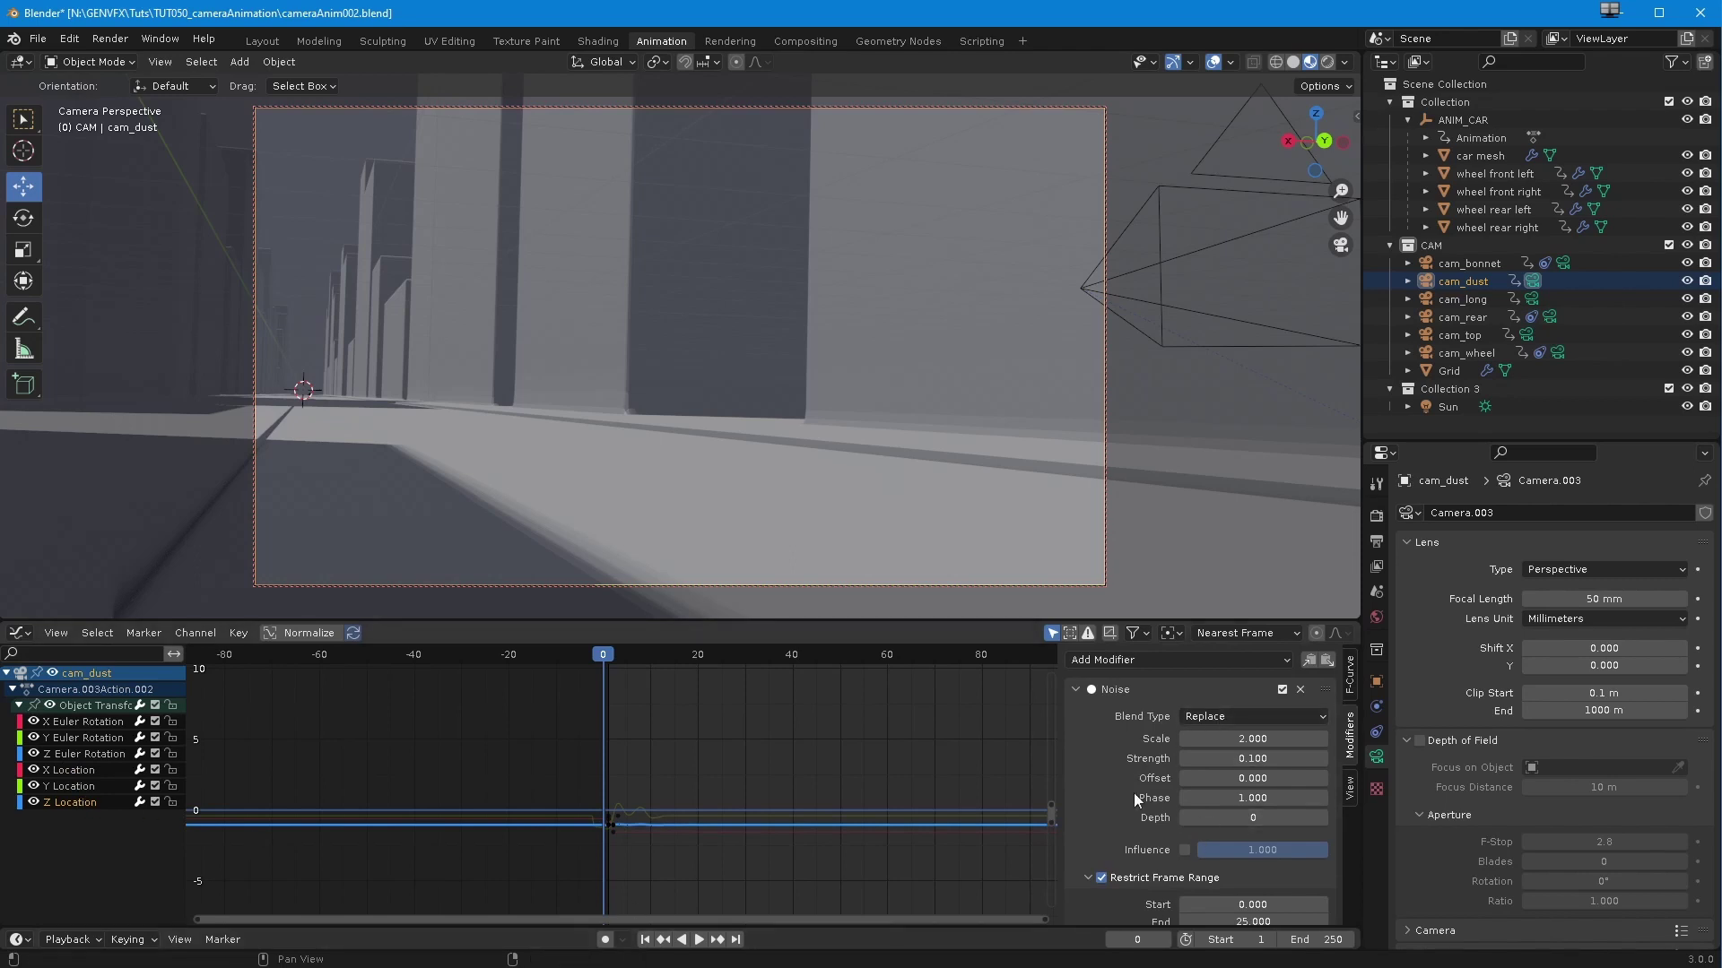
pyautogui.click(83, 786)
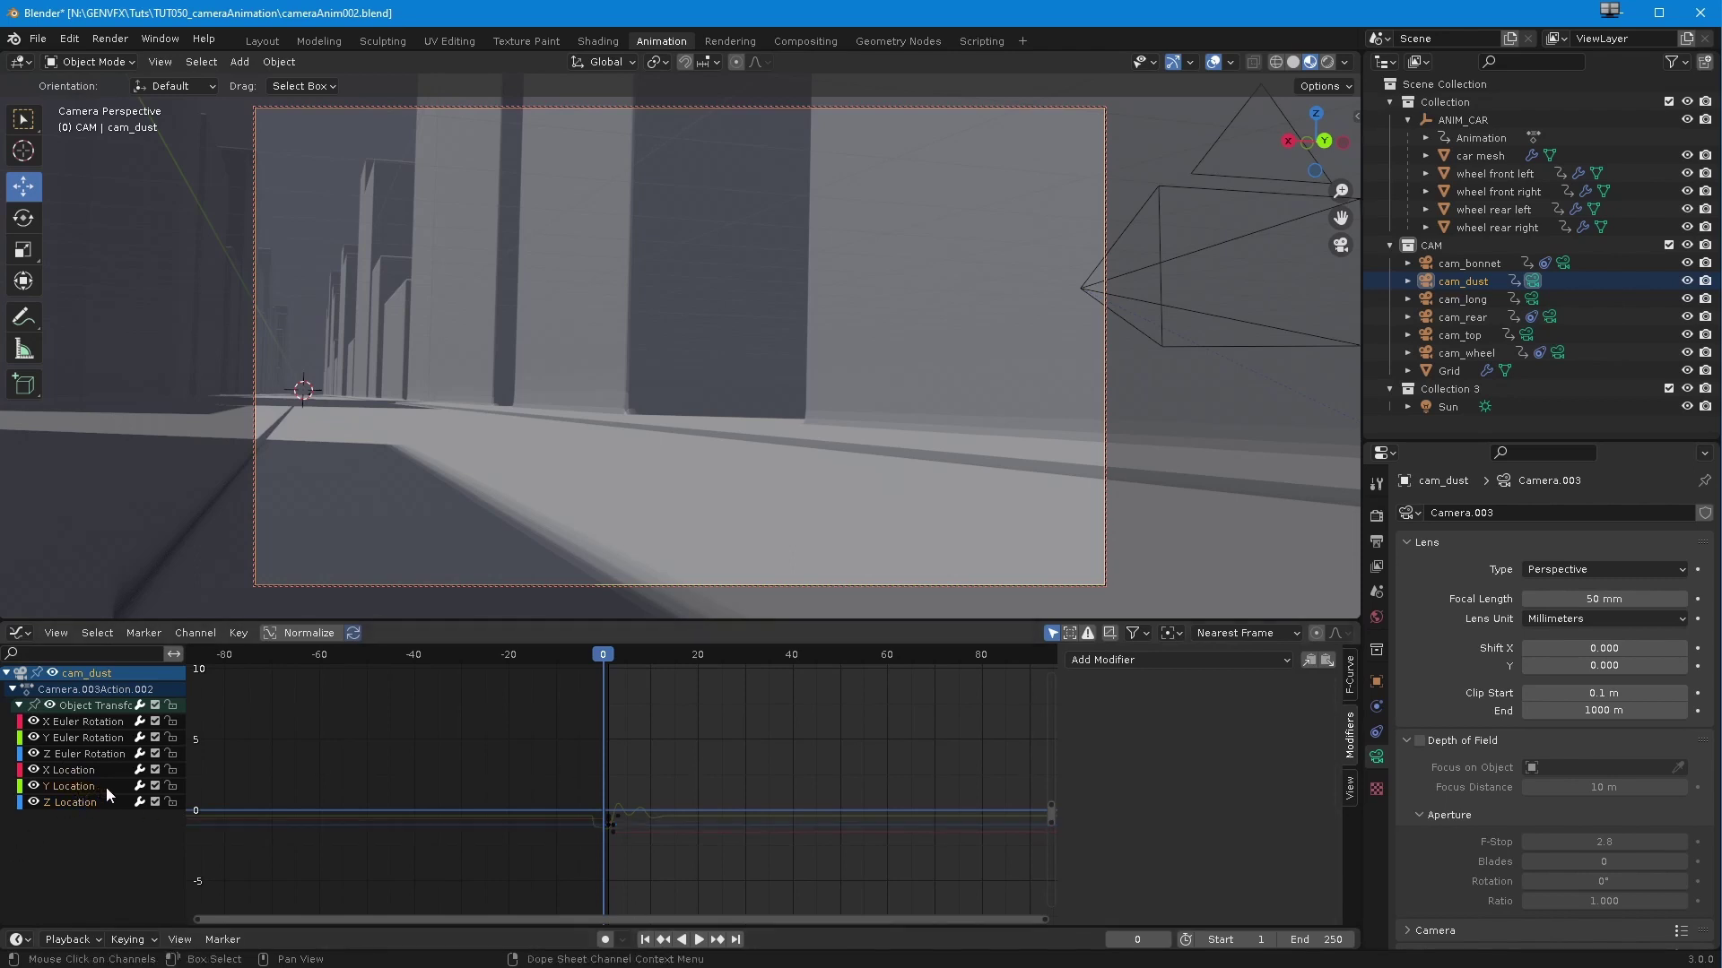
pyautogui.click(89, 800)
pyautogui.click(70, 787)
pyautogui.click(85, 738)
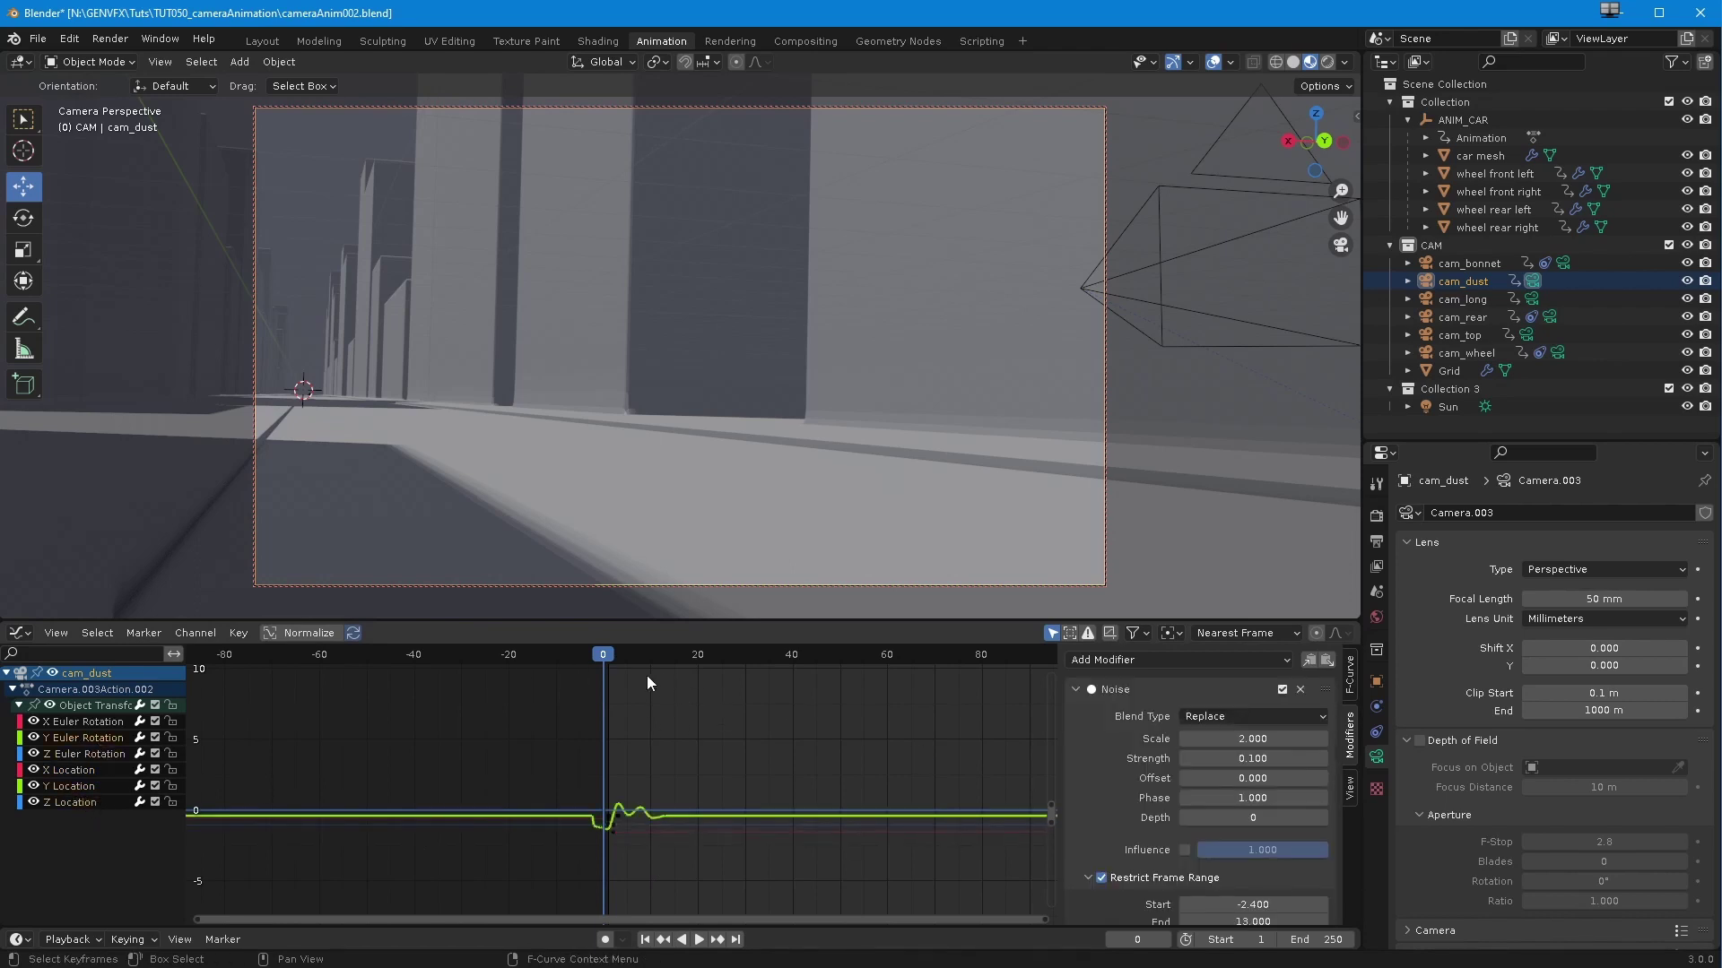
# Step: Play the cam_dust camera shake from frame 1, then scrub back to frame 6
pyautogui.press('space')
pyautogui.moveTo(637, 670); pyautogui.dragTo(604, 691)
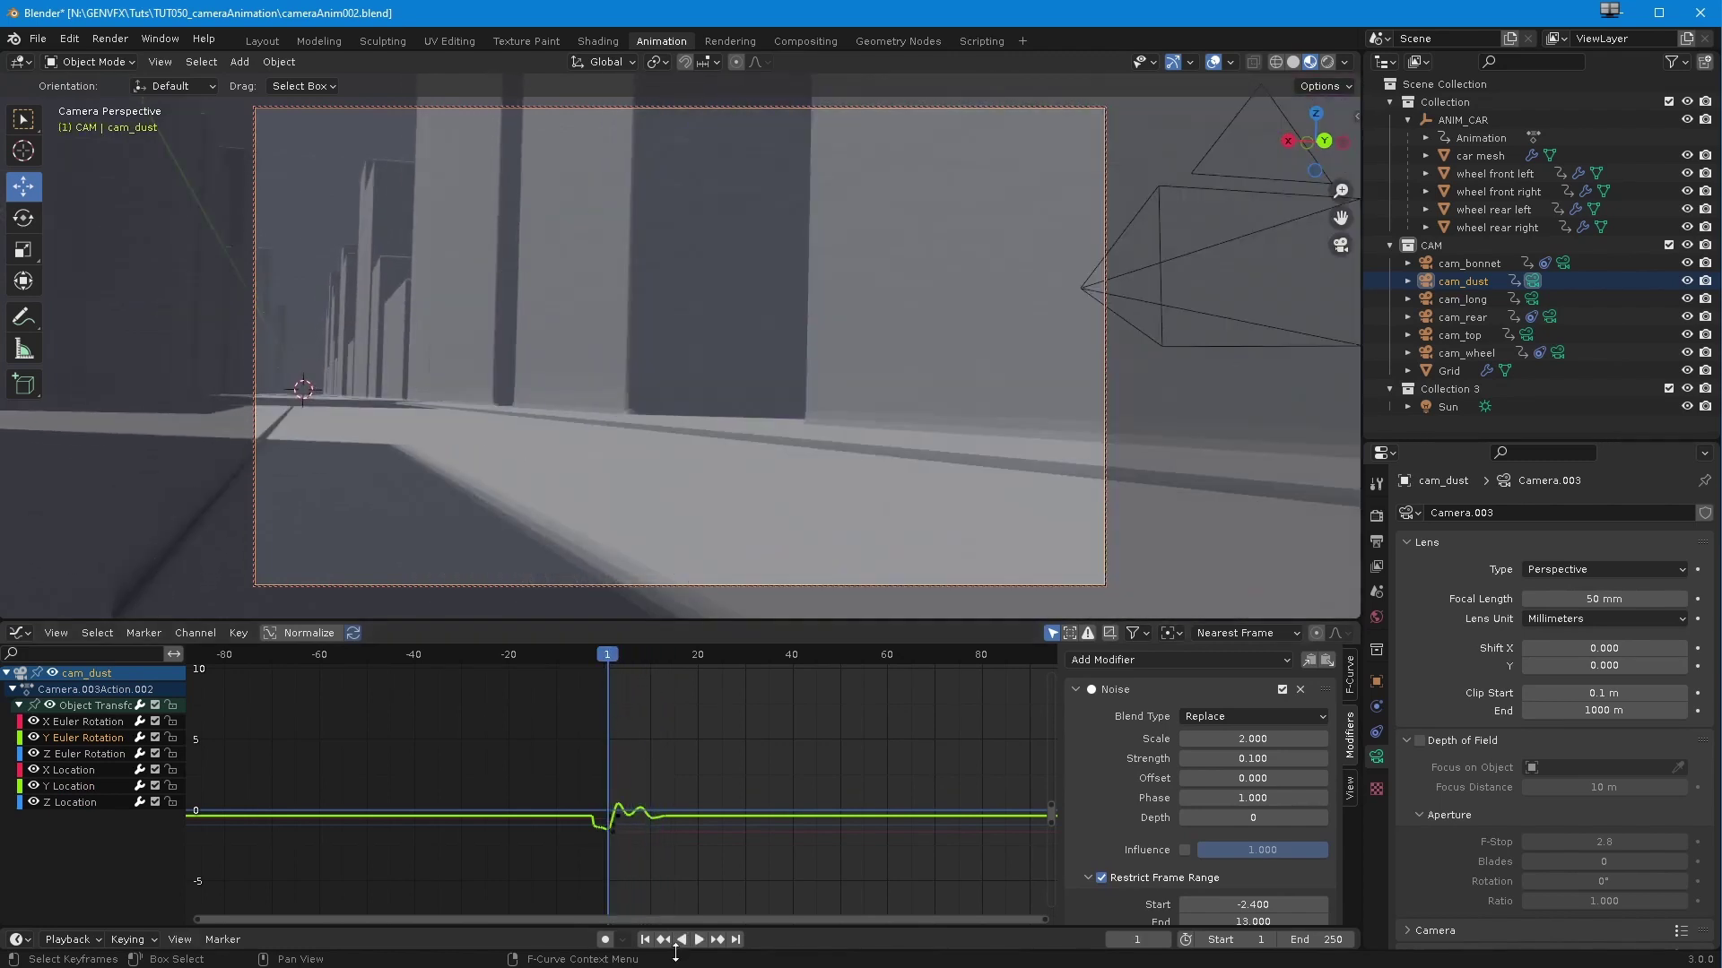
pyautogui.click(697, 940)
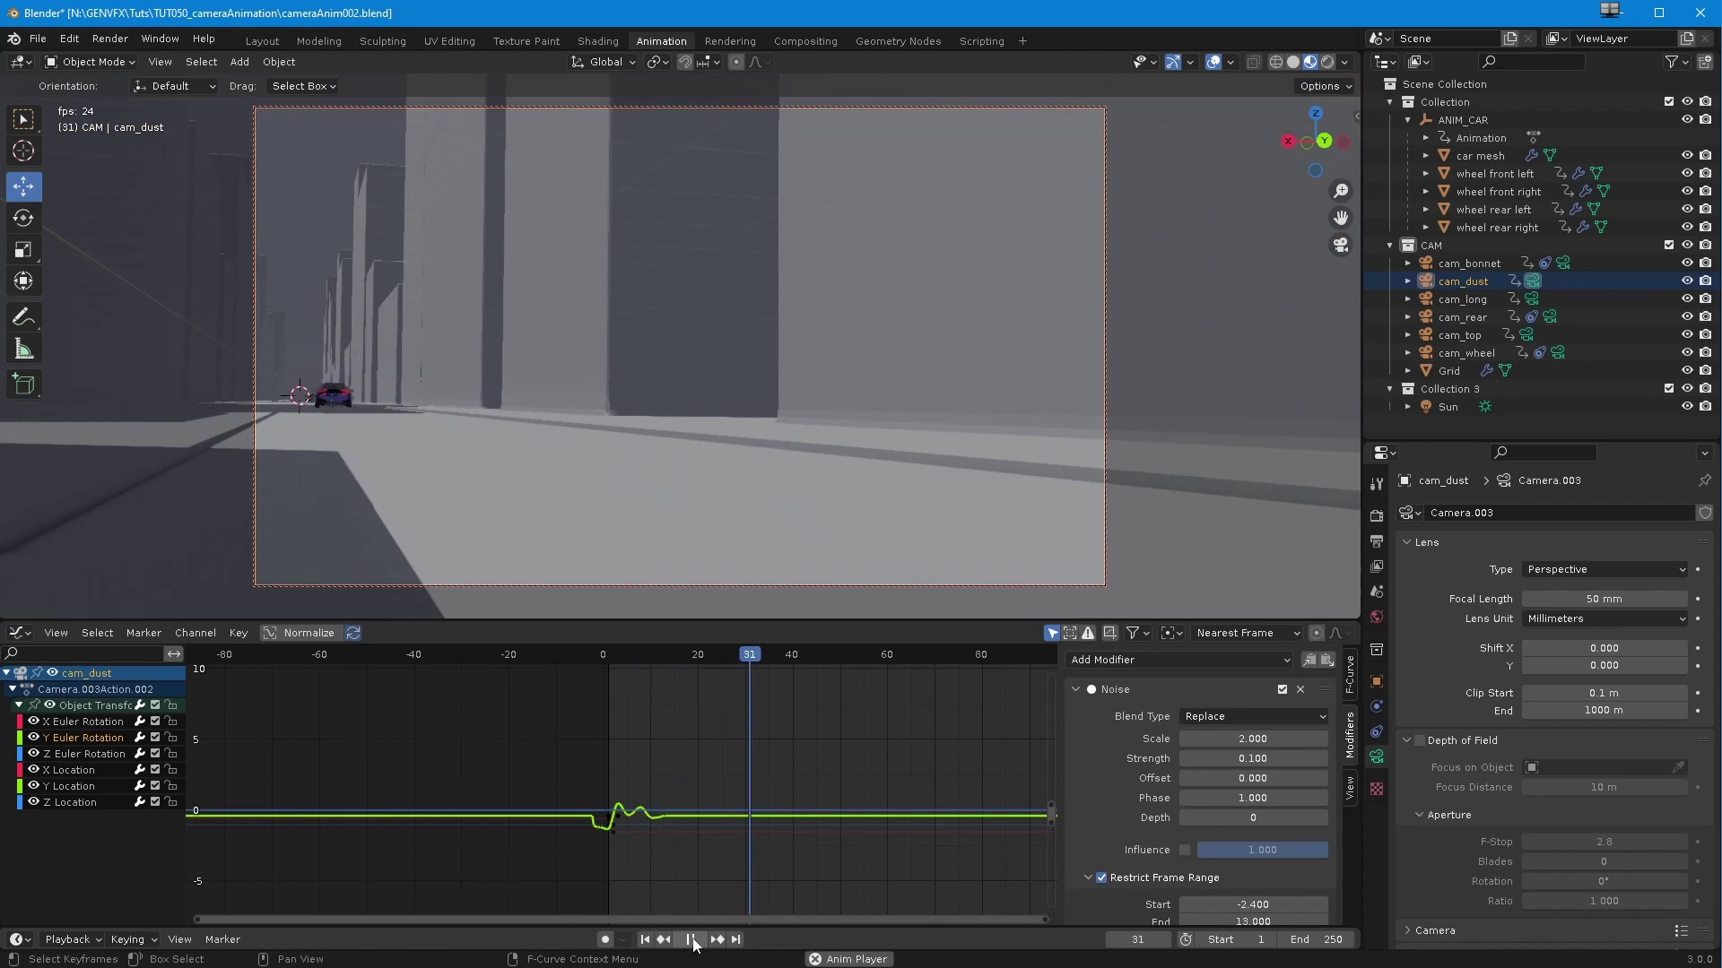
pyautogui.click(695, 940)
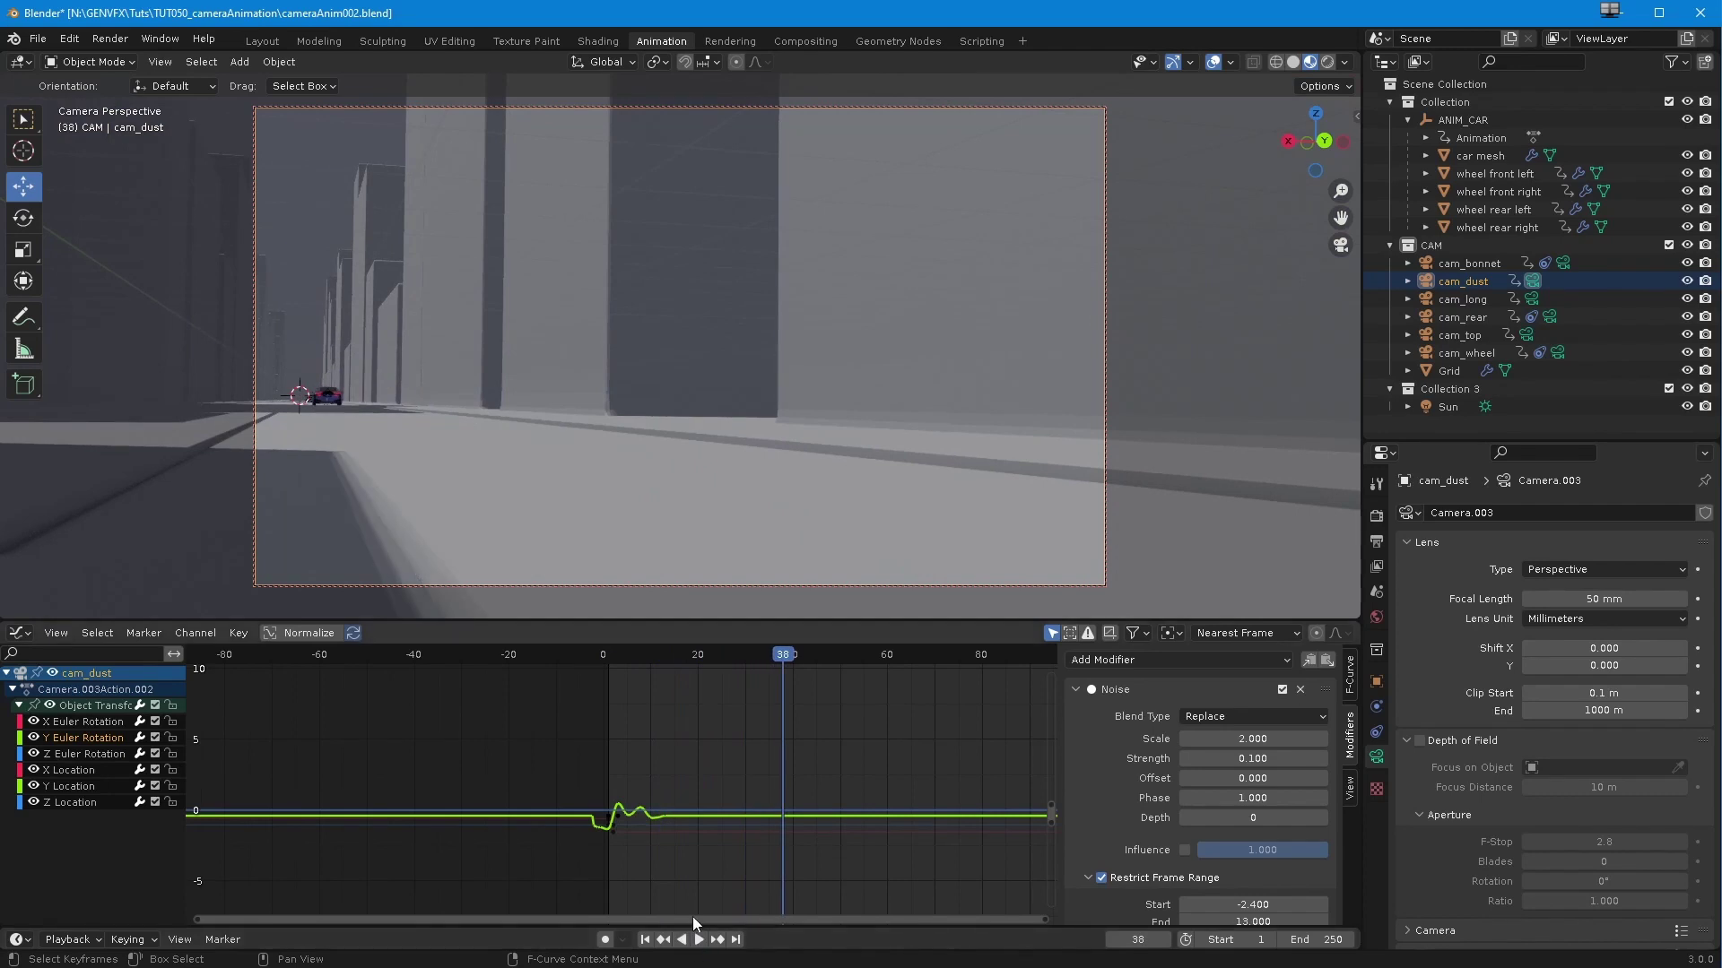
pyautogui.moveTo(617, 669)
pyautogui.mouseDown()
pyautogui.moveTo(633, 668)
pyautogui.moveTo(590, 669)
pyautogui.moveTo(632, 669)
pyautogui.mouseUp()
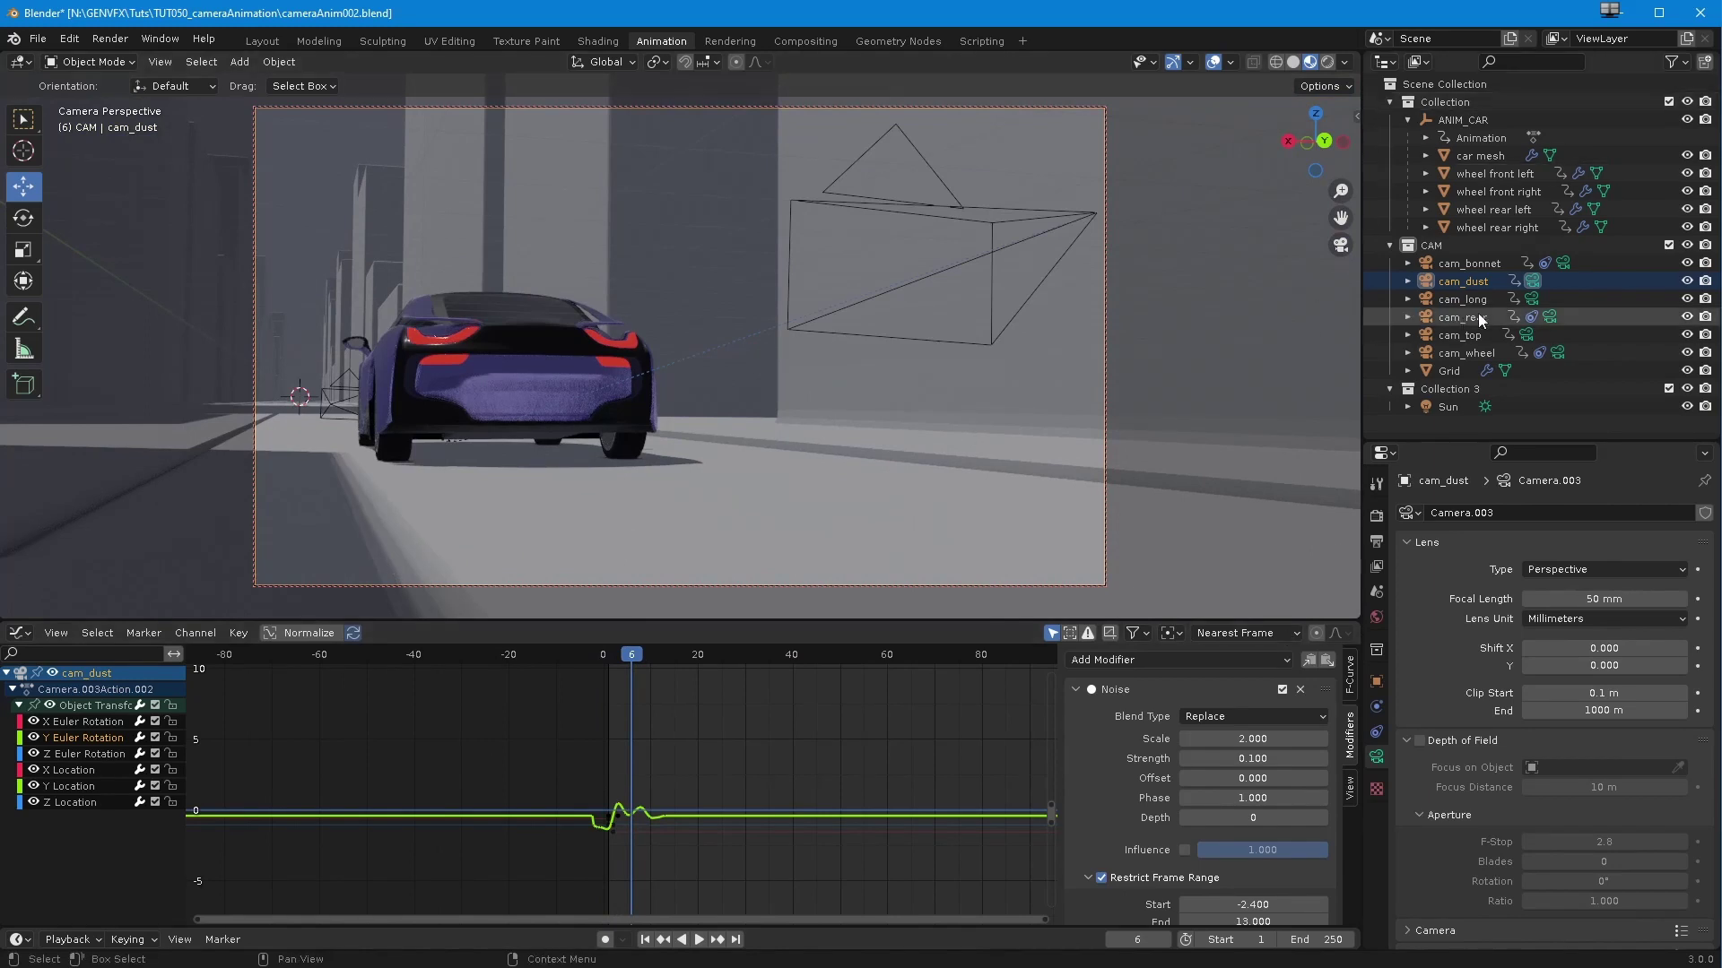
# Step: Make cam_long the active camera and preview its shot, ending the scrub at frame 37
pyautogui.click(1530, 299)
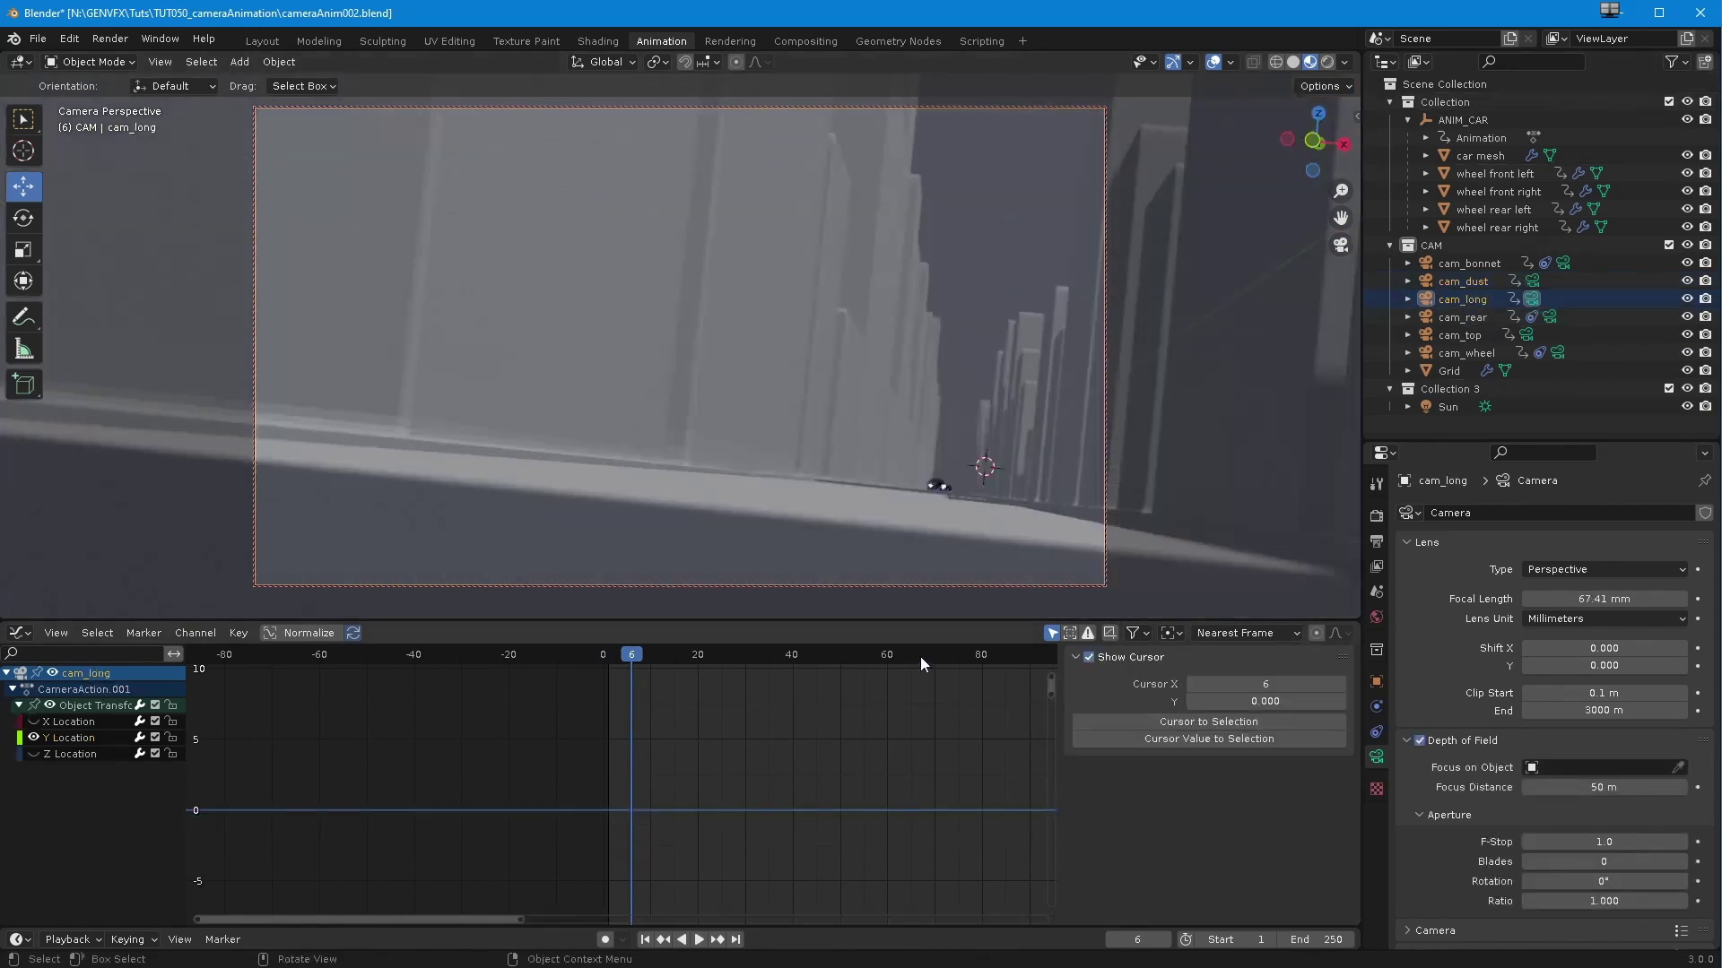
pyautogui.press('space')
pyautogui.press('space')
pyautogui.moveTo(804, 808); pyautogui.dragTo(432, 682, button='middle')
pyautogui.moveTo(449, 659); pyautogui.dragTo(407, 693)
# Step: Preview the cam_rear and cam_top shots, making each camera active and scrubbing it through the timeline
pyautogui.click(1546, 318)
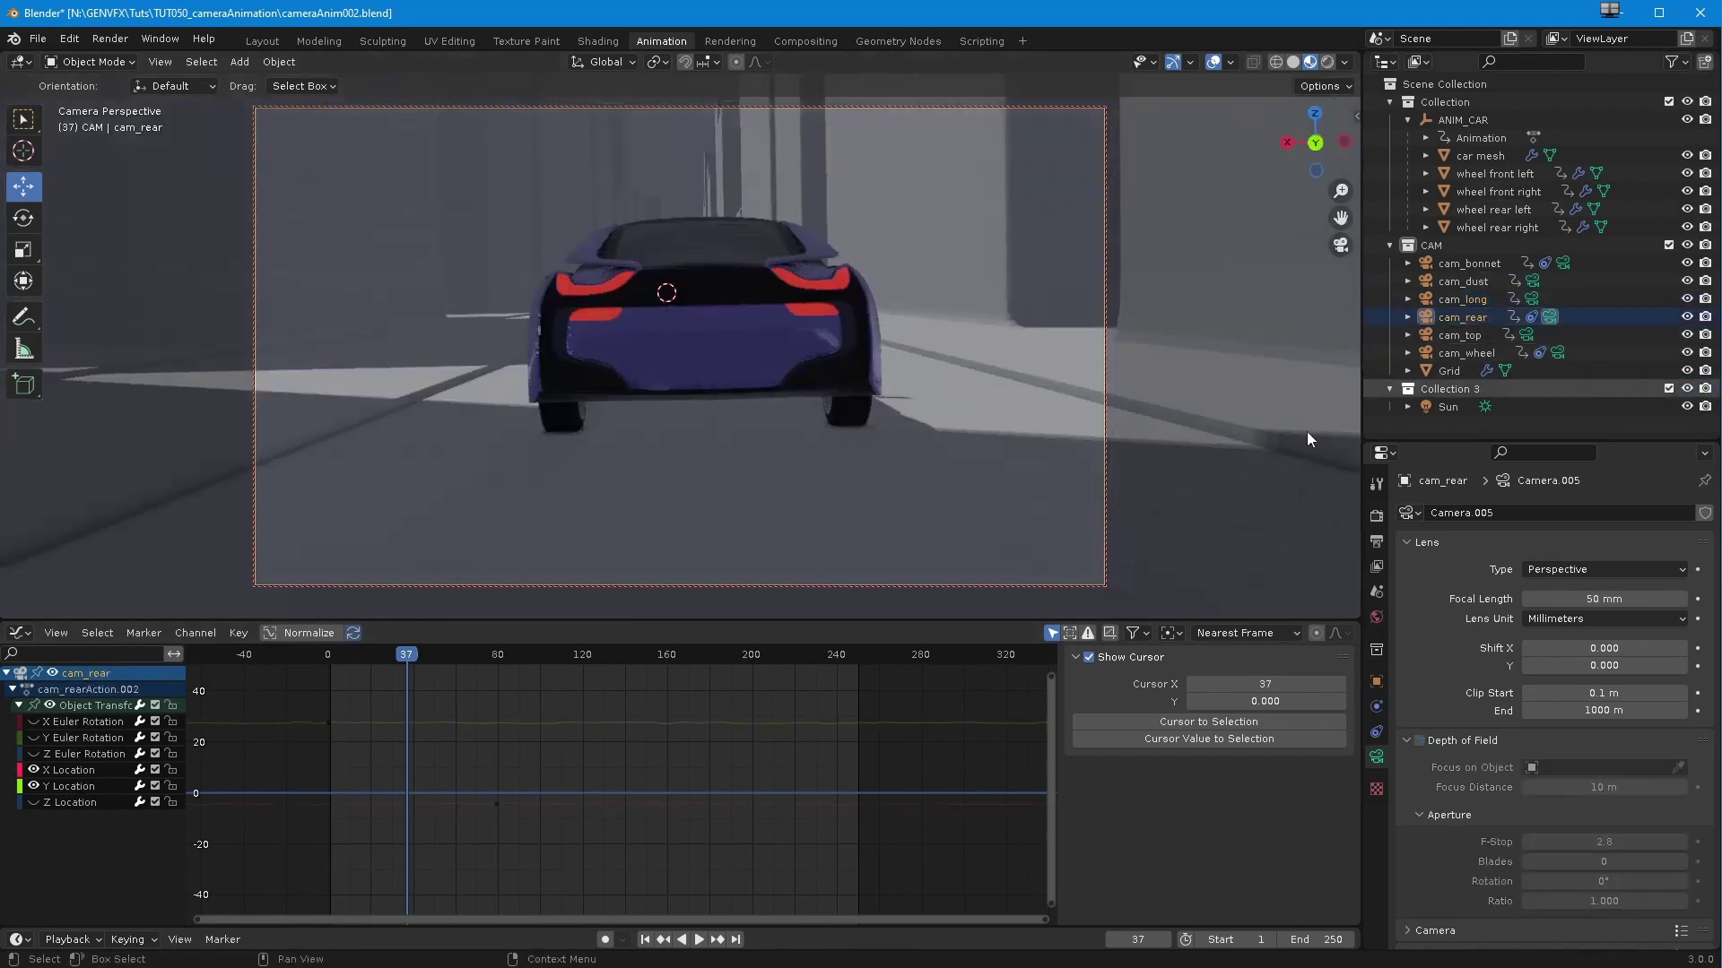
pyautogui.moveTo(408, 661); pyautogui.dragTo(727, 695)
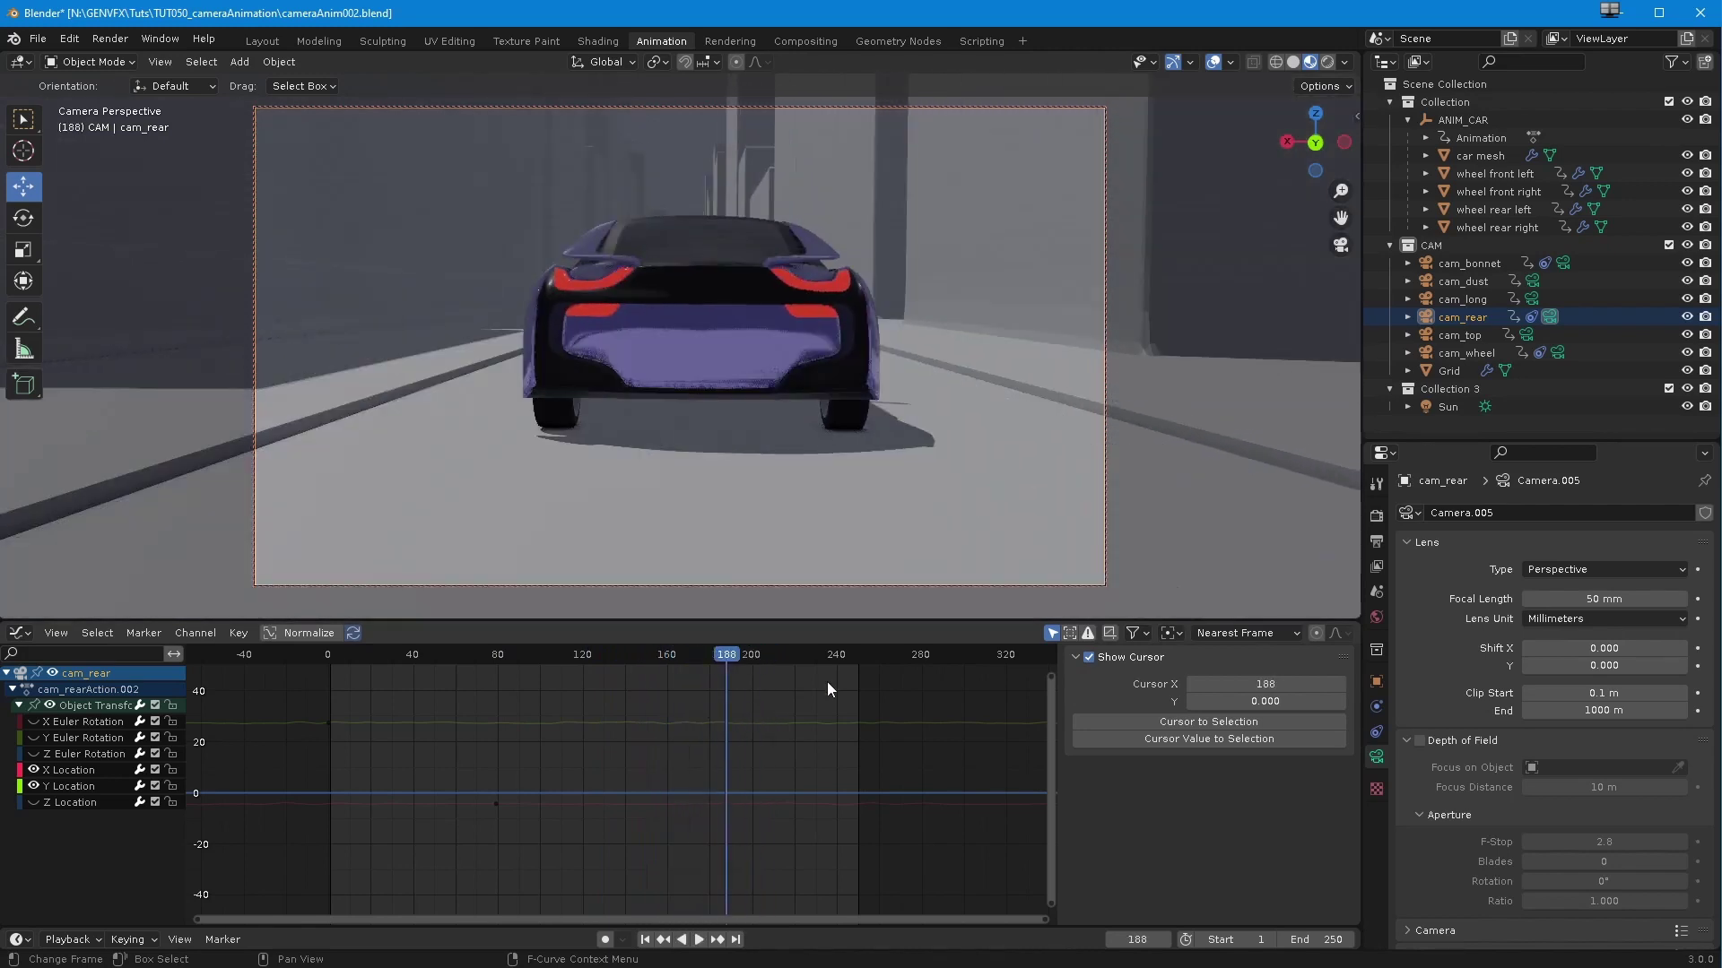
pyautogui.click(1526, 335)
pyautogui.moveTo(398, 667); pyautogui.dragTo(834, 718)
pyautogui.press('space')
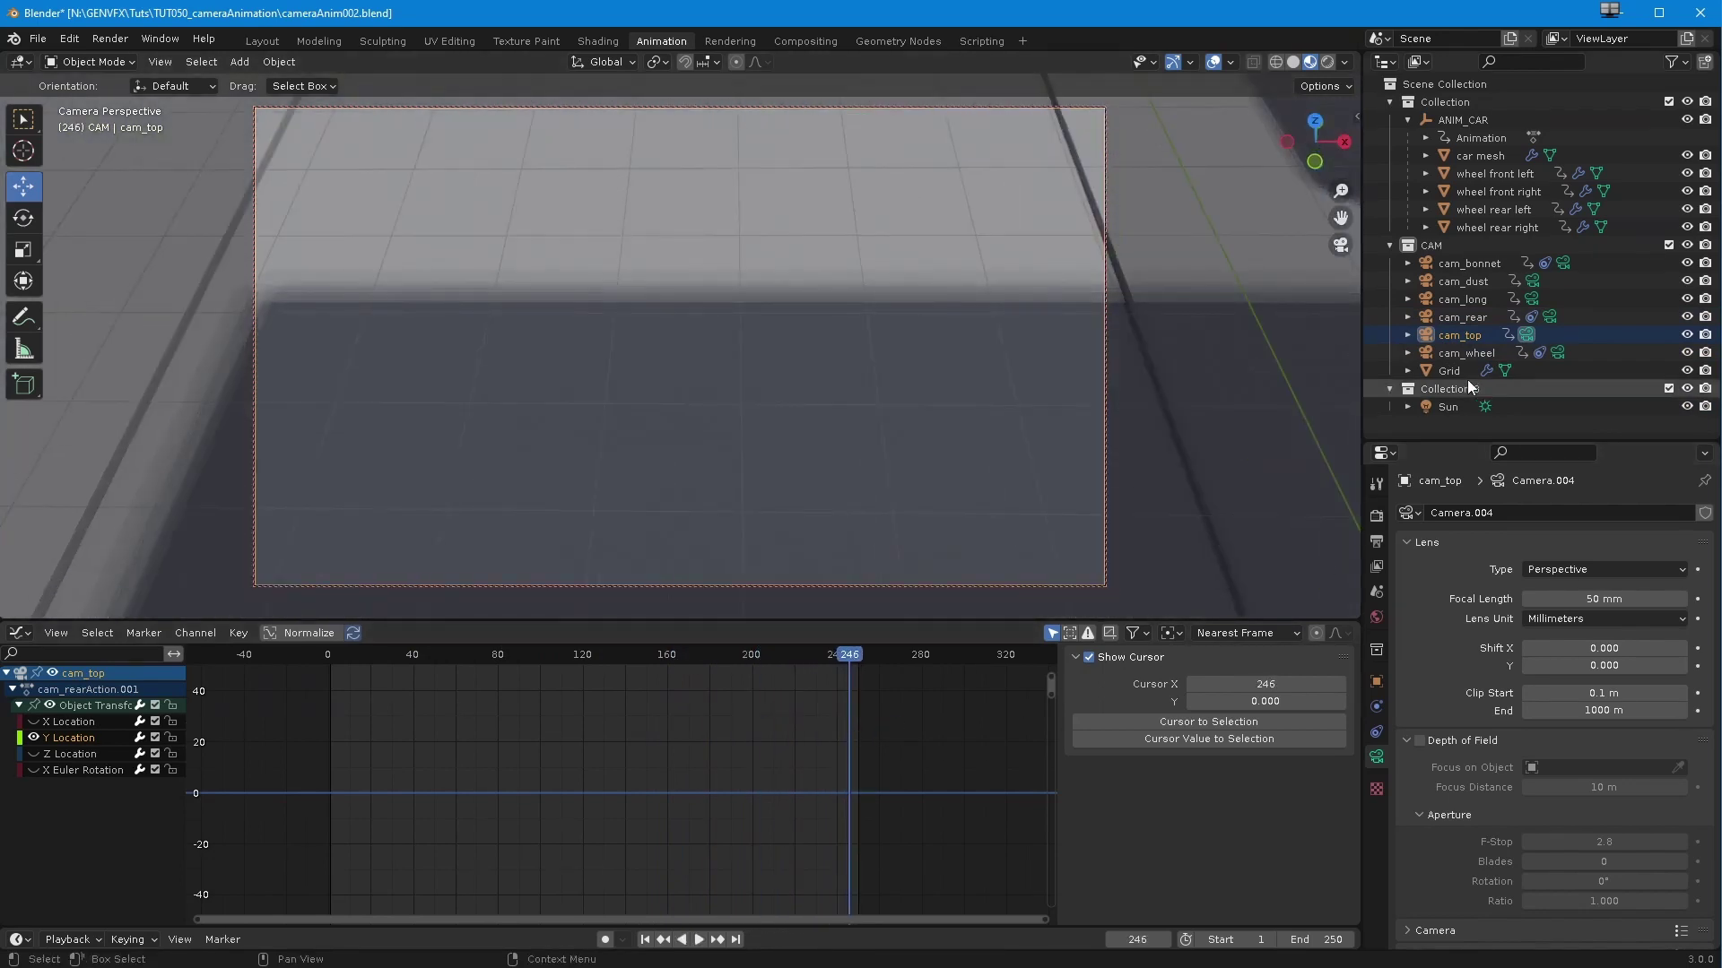
# Step: Make cam_wheel the active camera and play its shot from near the start of the timeline
pyautogui.click(1455, 354)
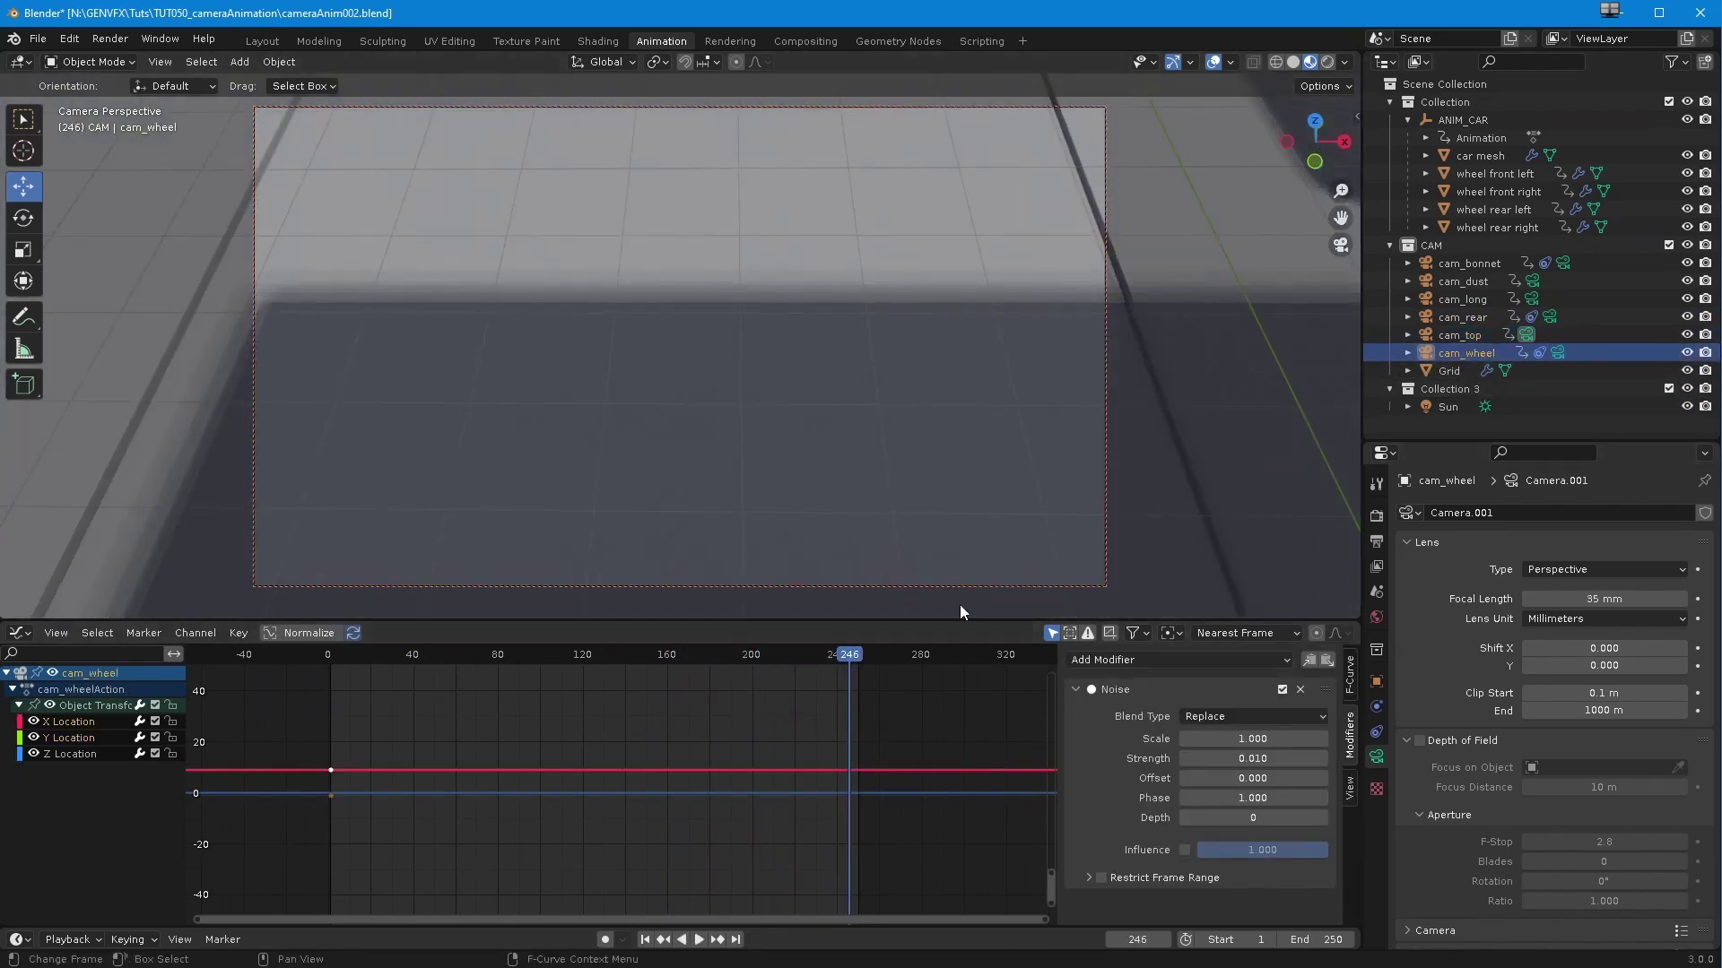
pyautogui.click(1558, 353)
pyautogui.click(407, 655)
pyautogui.click(698, 939)
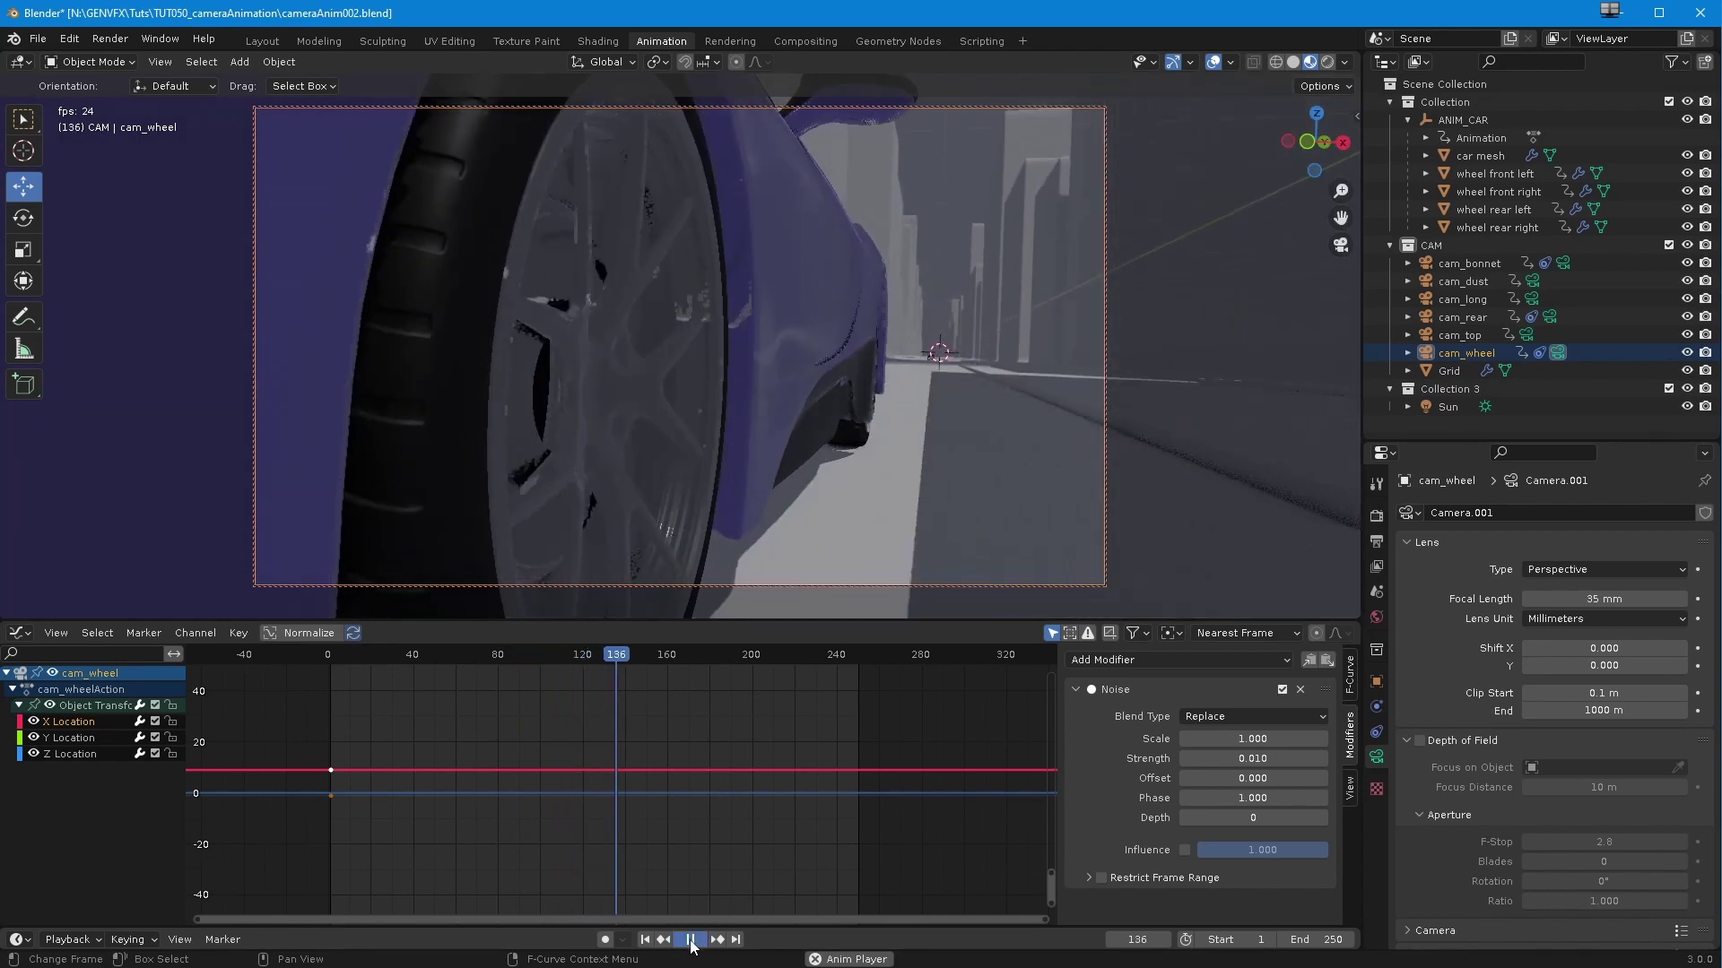
pyautogui.click(691, 939)
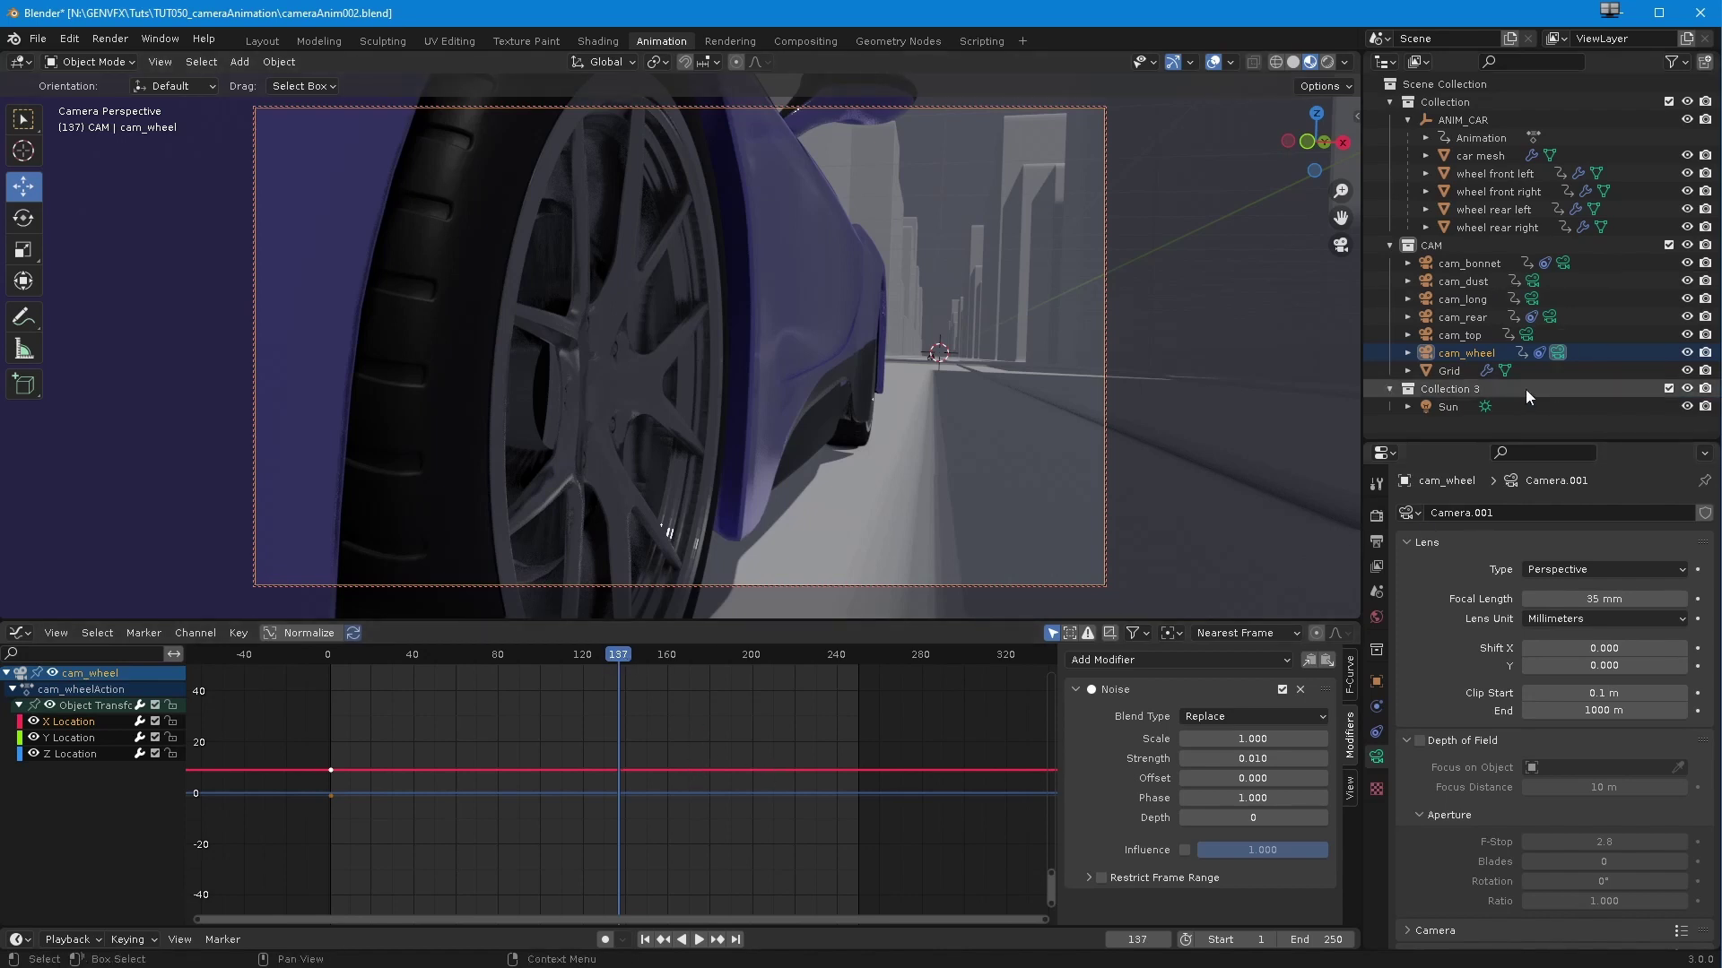
# Step: Look through each camera in turn at frame 137, from cam_bonnet down the list to cam_wheel
pyautogui.click(1564, 263)
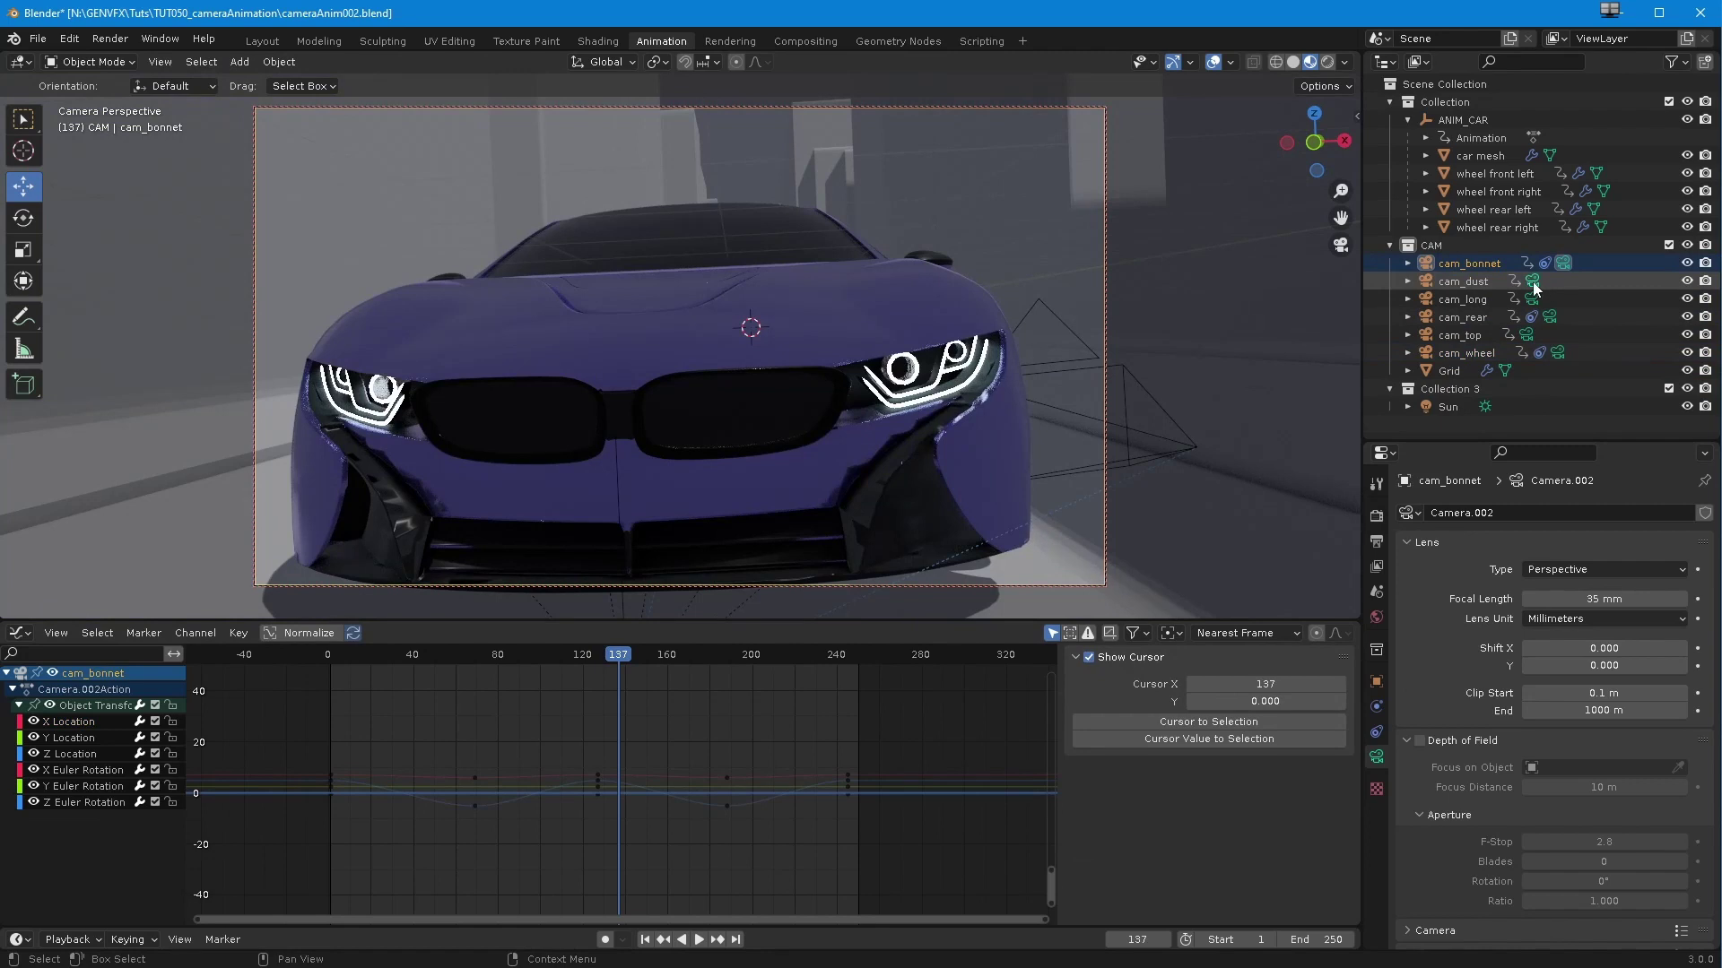
pyautogui.click(1532, 282)
pyautogui.click(1532, 298)
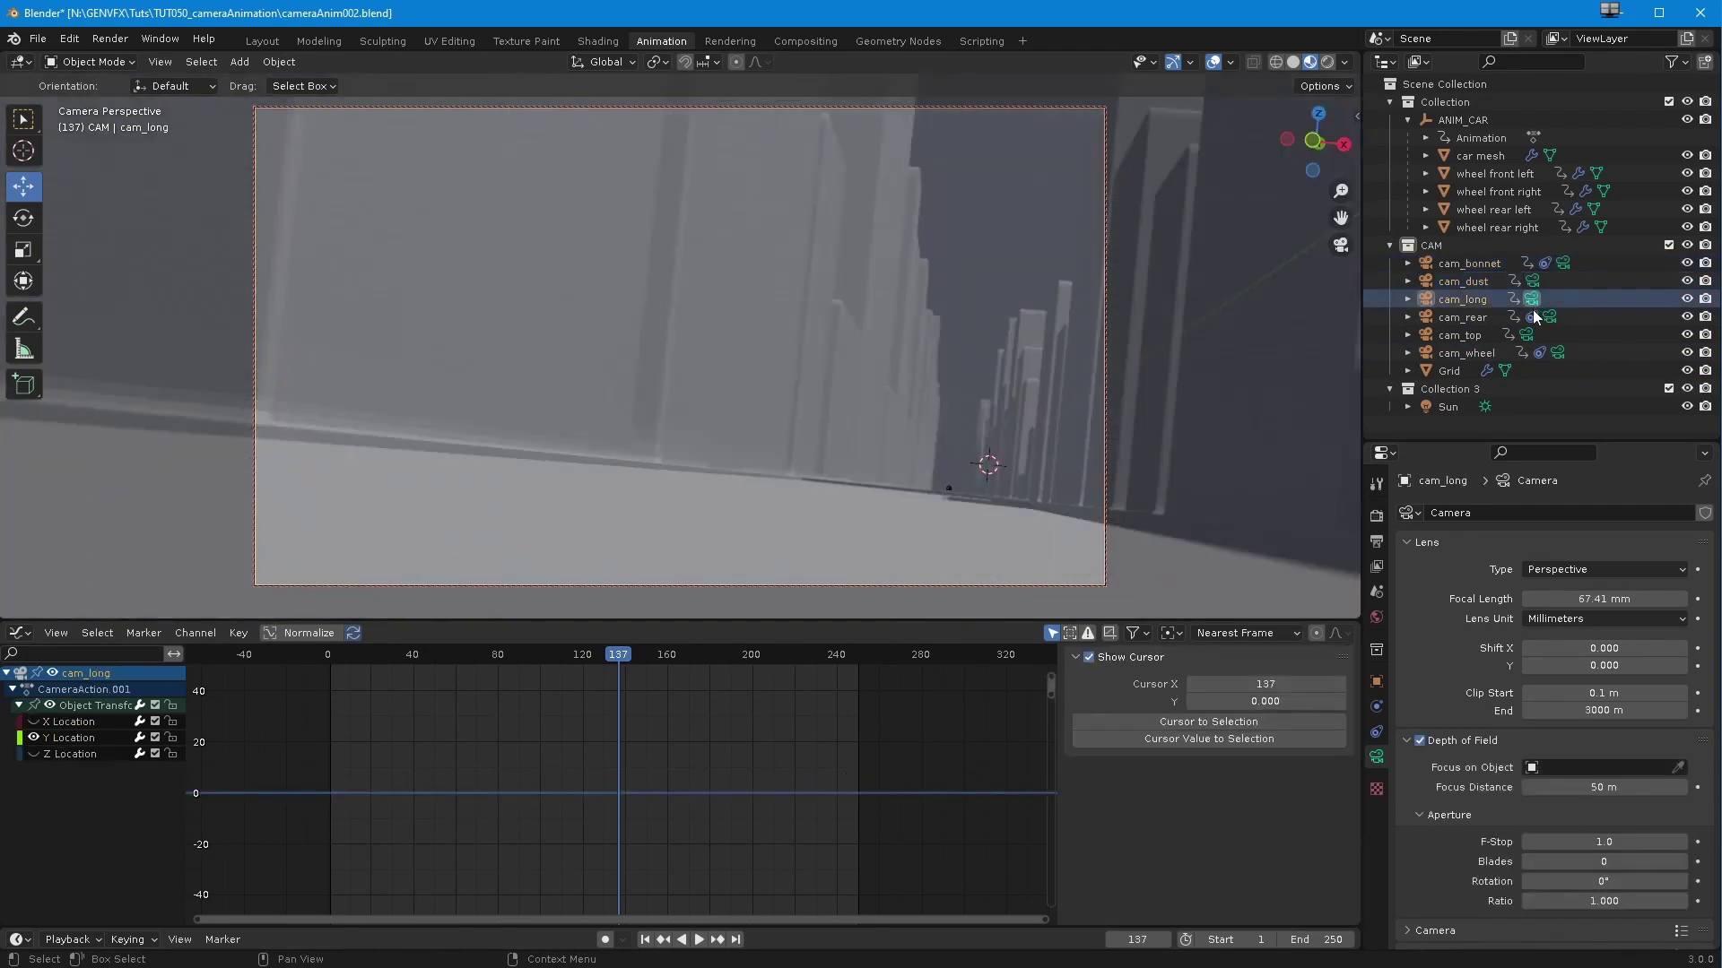
pyautogui.click(1550, 317)
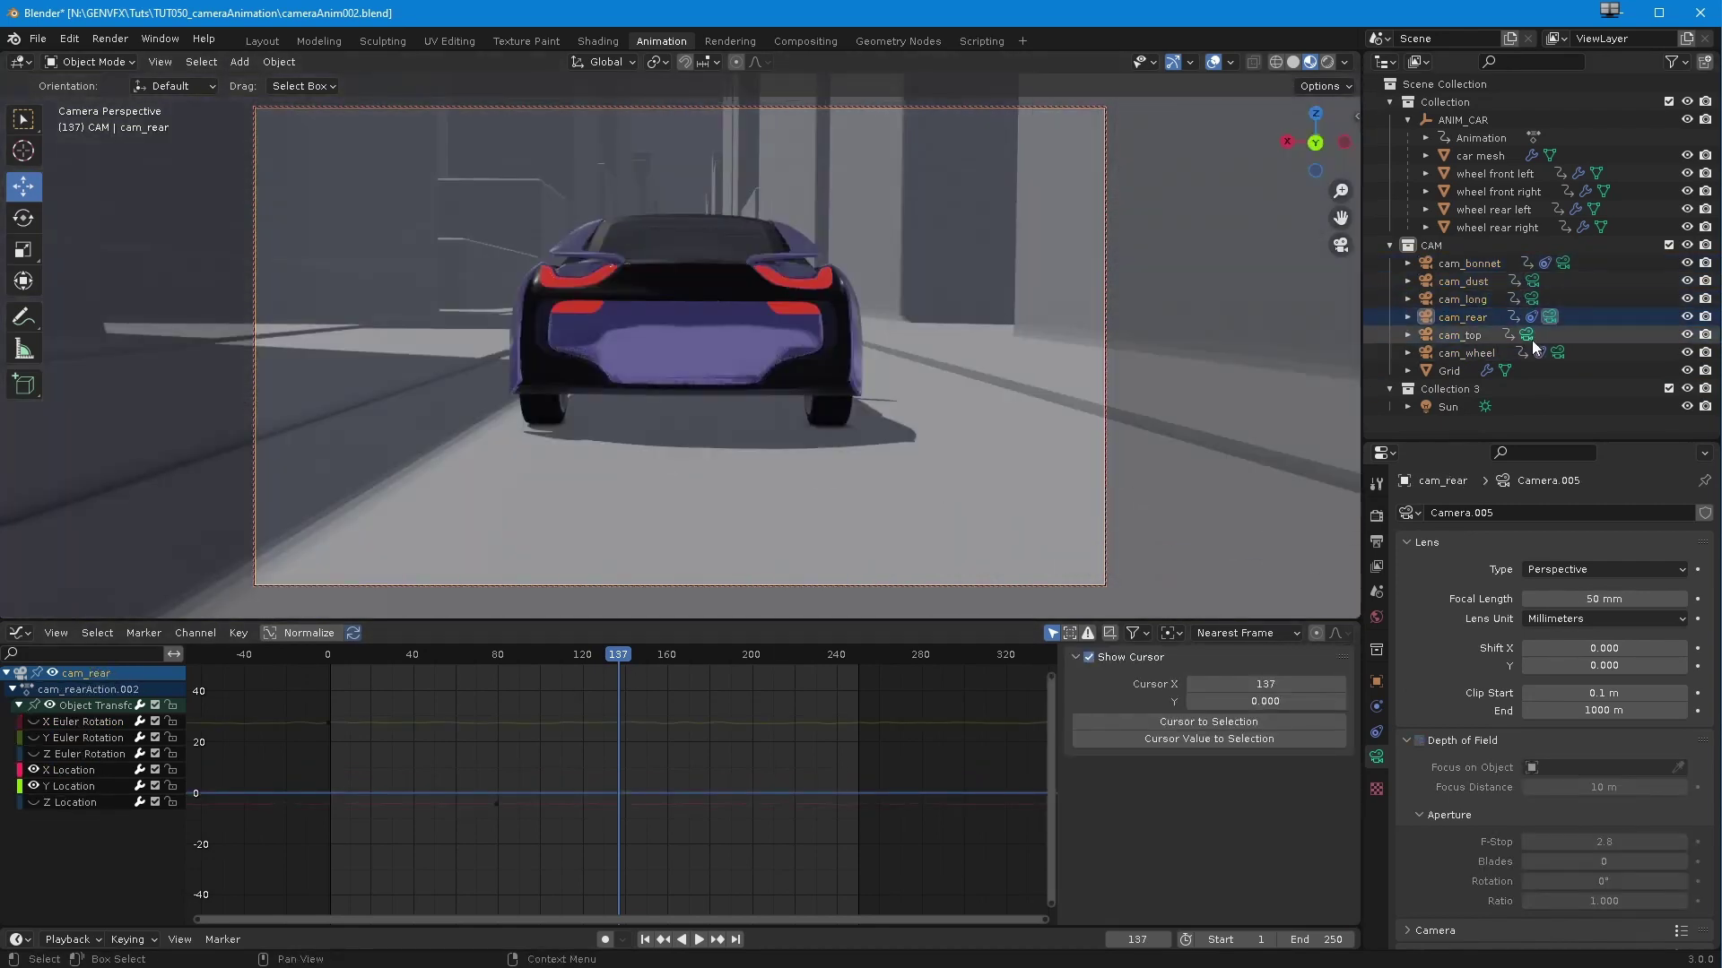
pyautogui.click(1527, 335)
pyautogui.click(1561, 352)
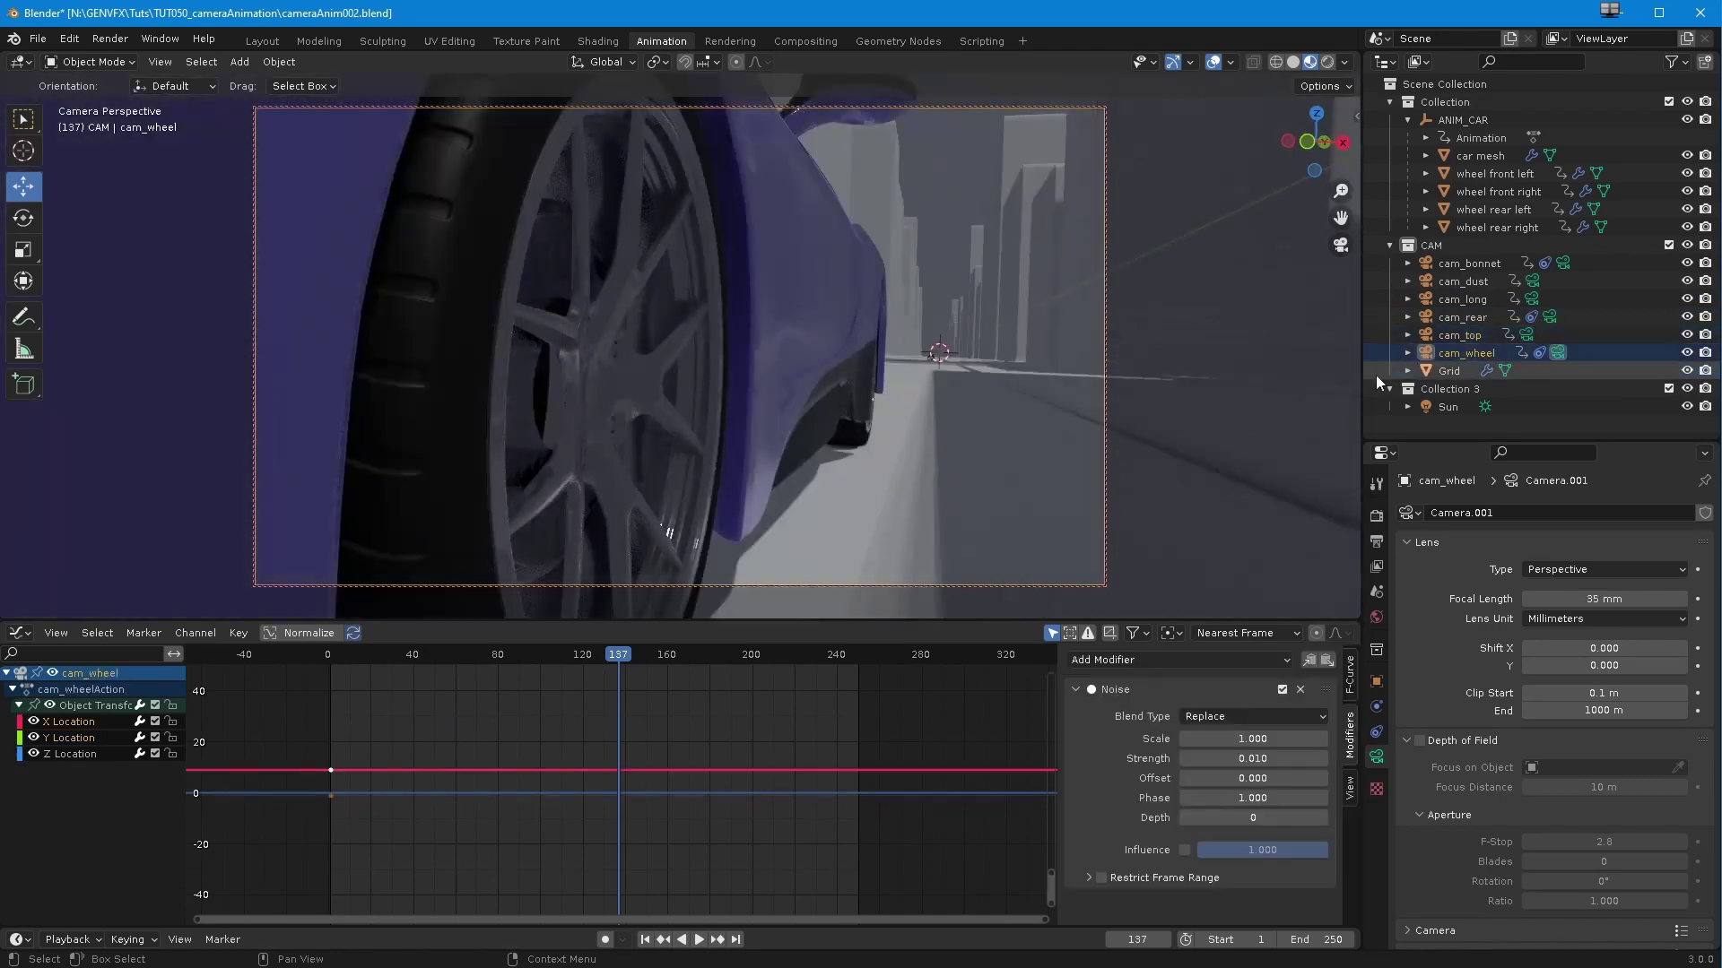
# Step: Play the cam_wheel shot again from the beginning of the timeline
pyautogui.click(347, 654)
pyautogui.press('space')
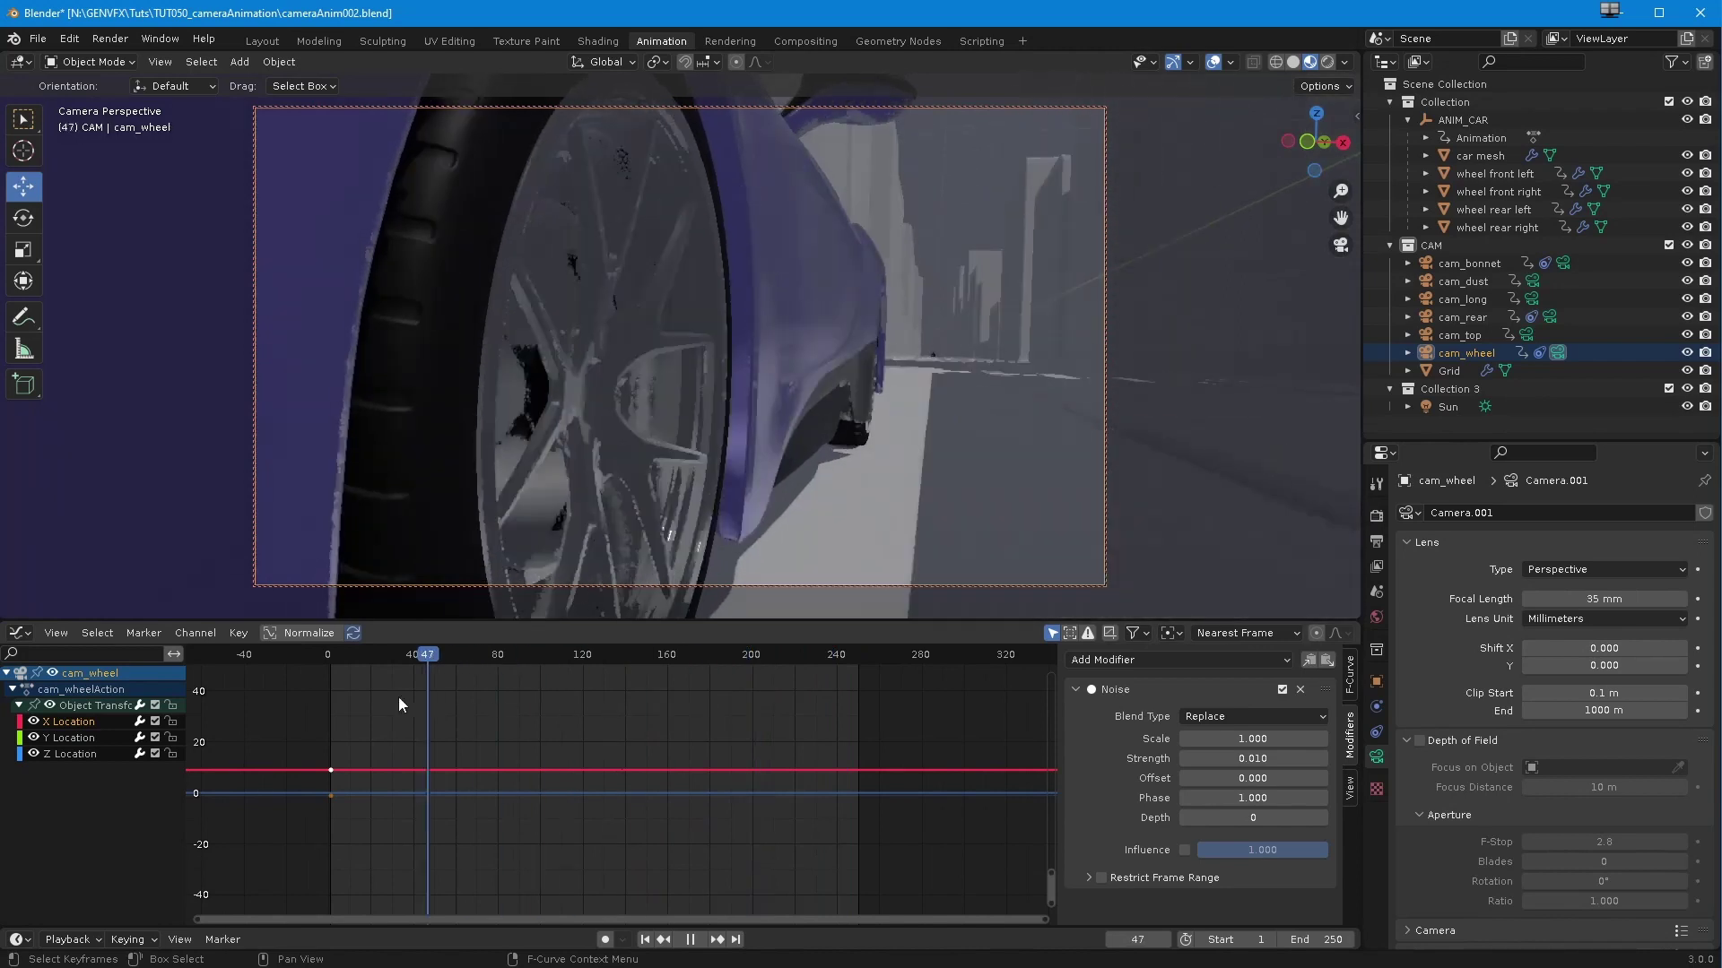
pyautogui.press('space')
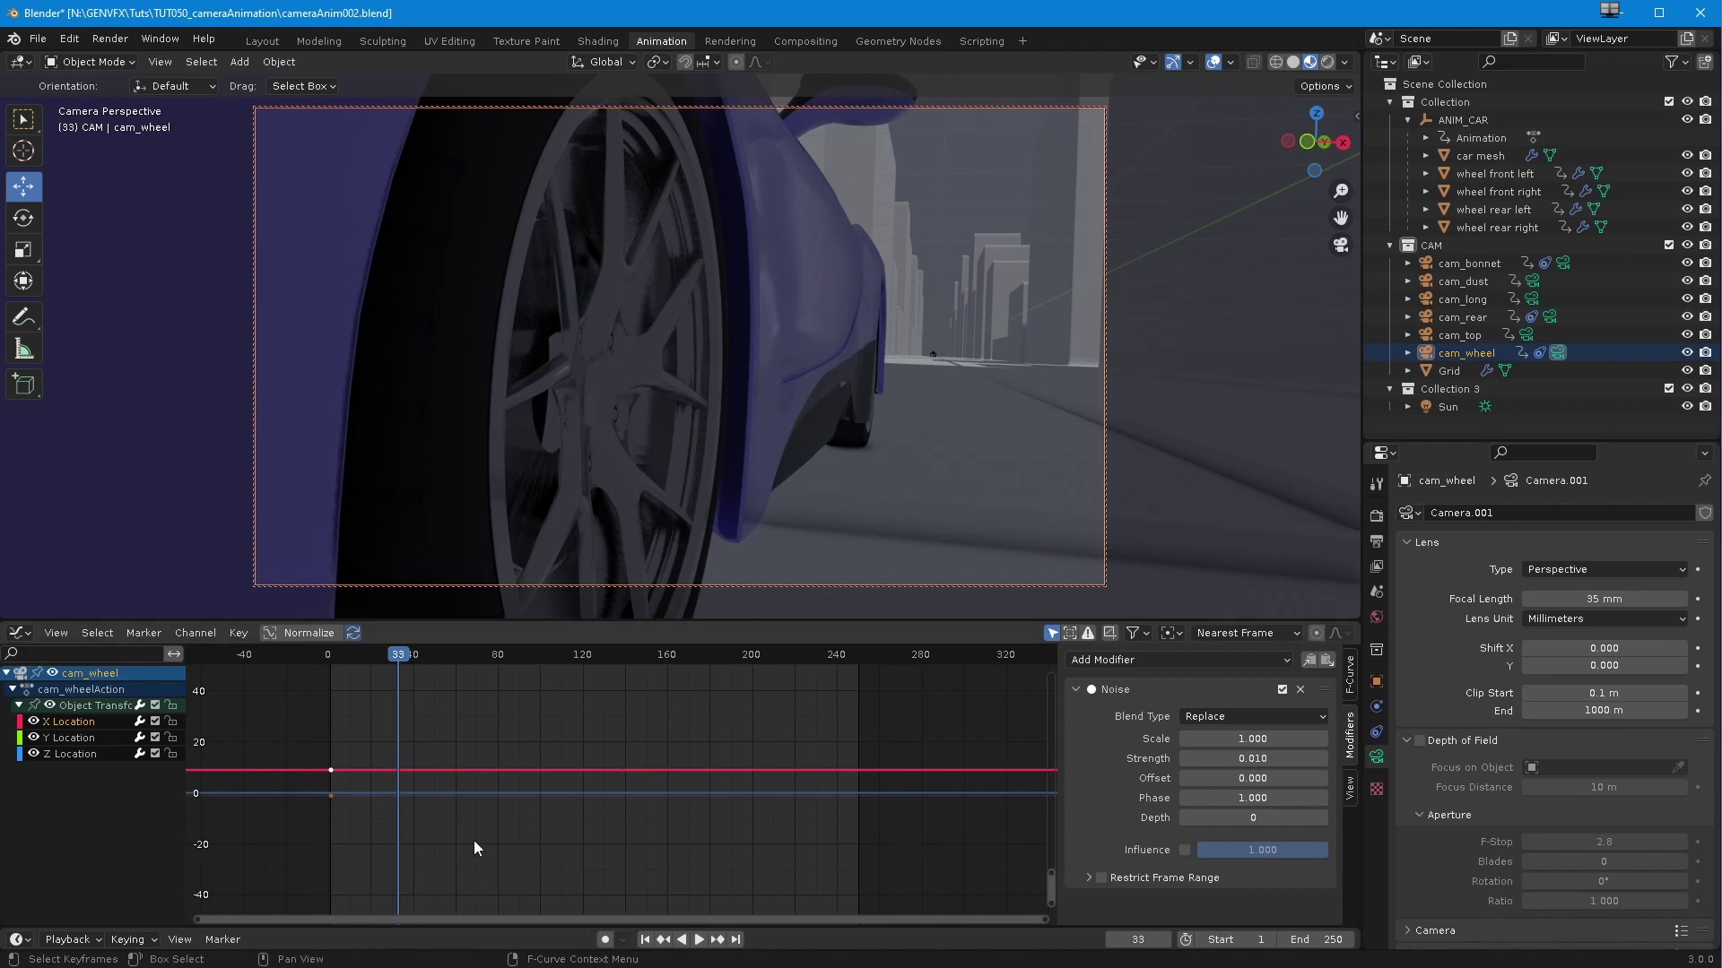
# Step: Add a timeline marker at frame 2 in the Graph Editor
pyautogui.moveTo(387, 657); pyautogui.dragTo(337, 665)
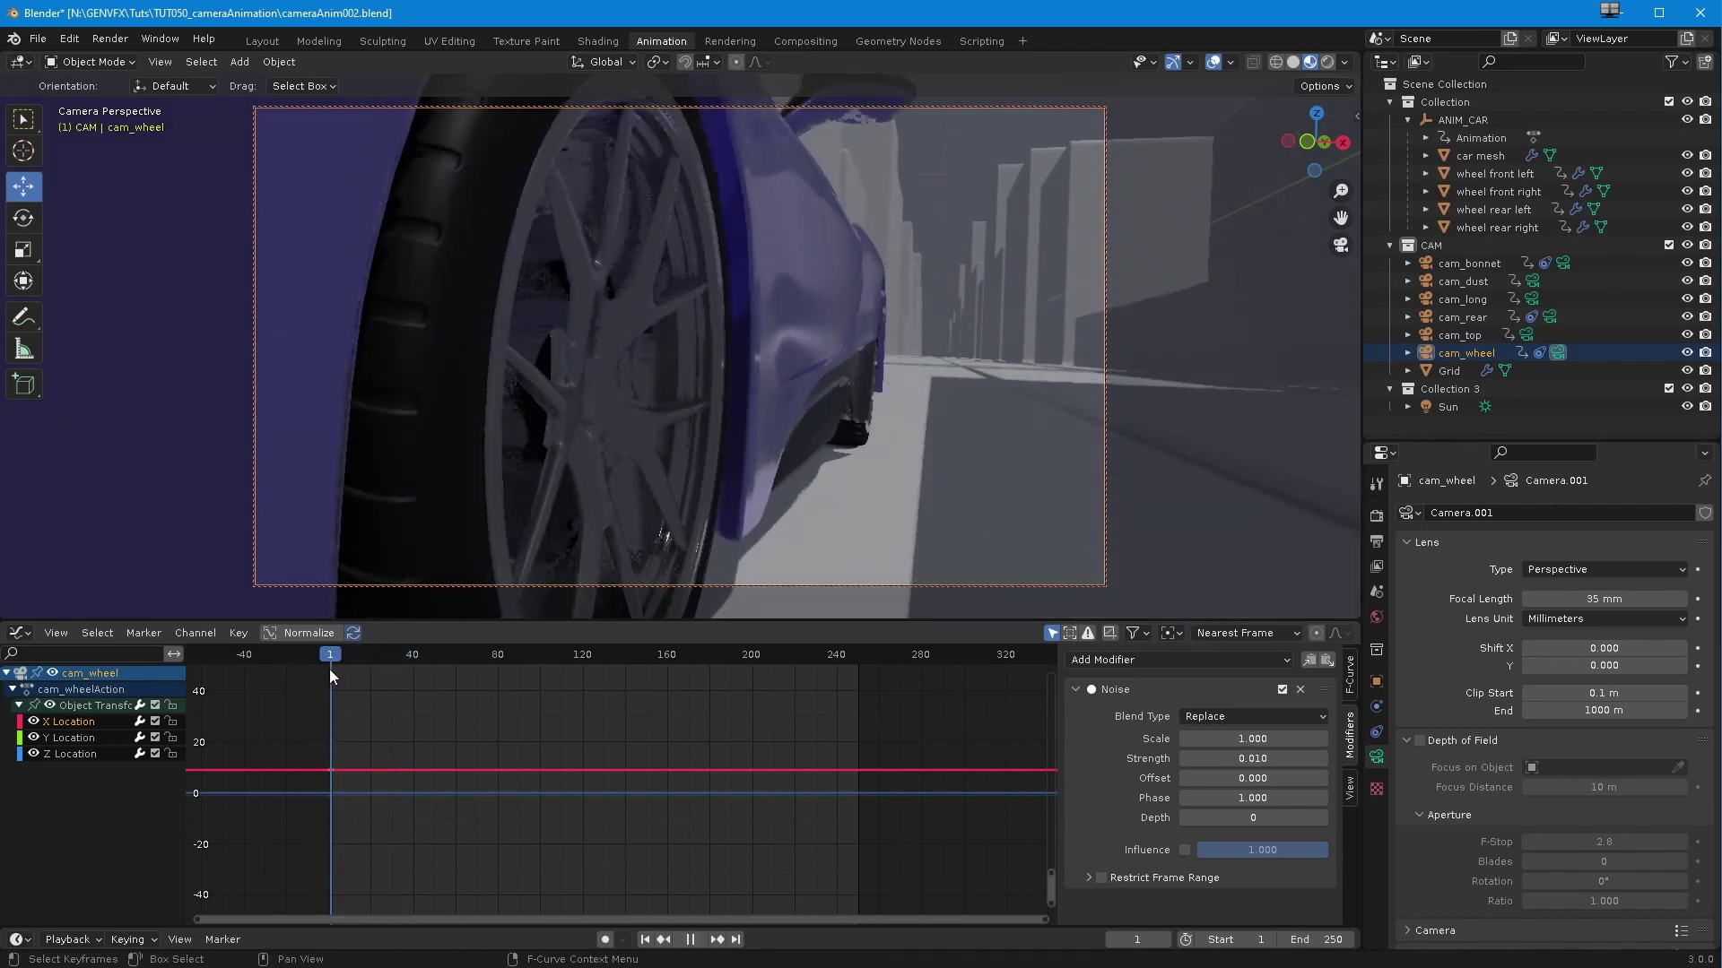
pyautogui.press('m')
pyautogui.moveTo(333, 901)
pyautogui.mouseDown()
pyautogui.moveTo(563, 907)
pyautogui.moveTo(330, 904)
pyautogui.mouseUp()
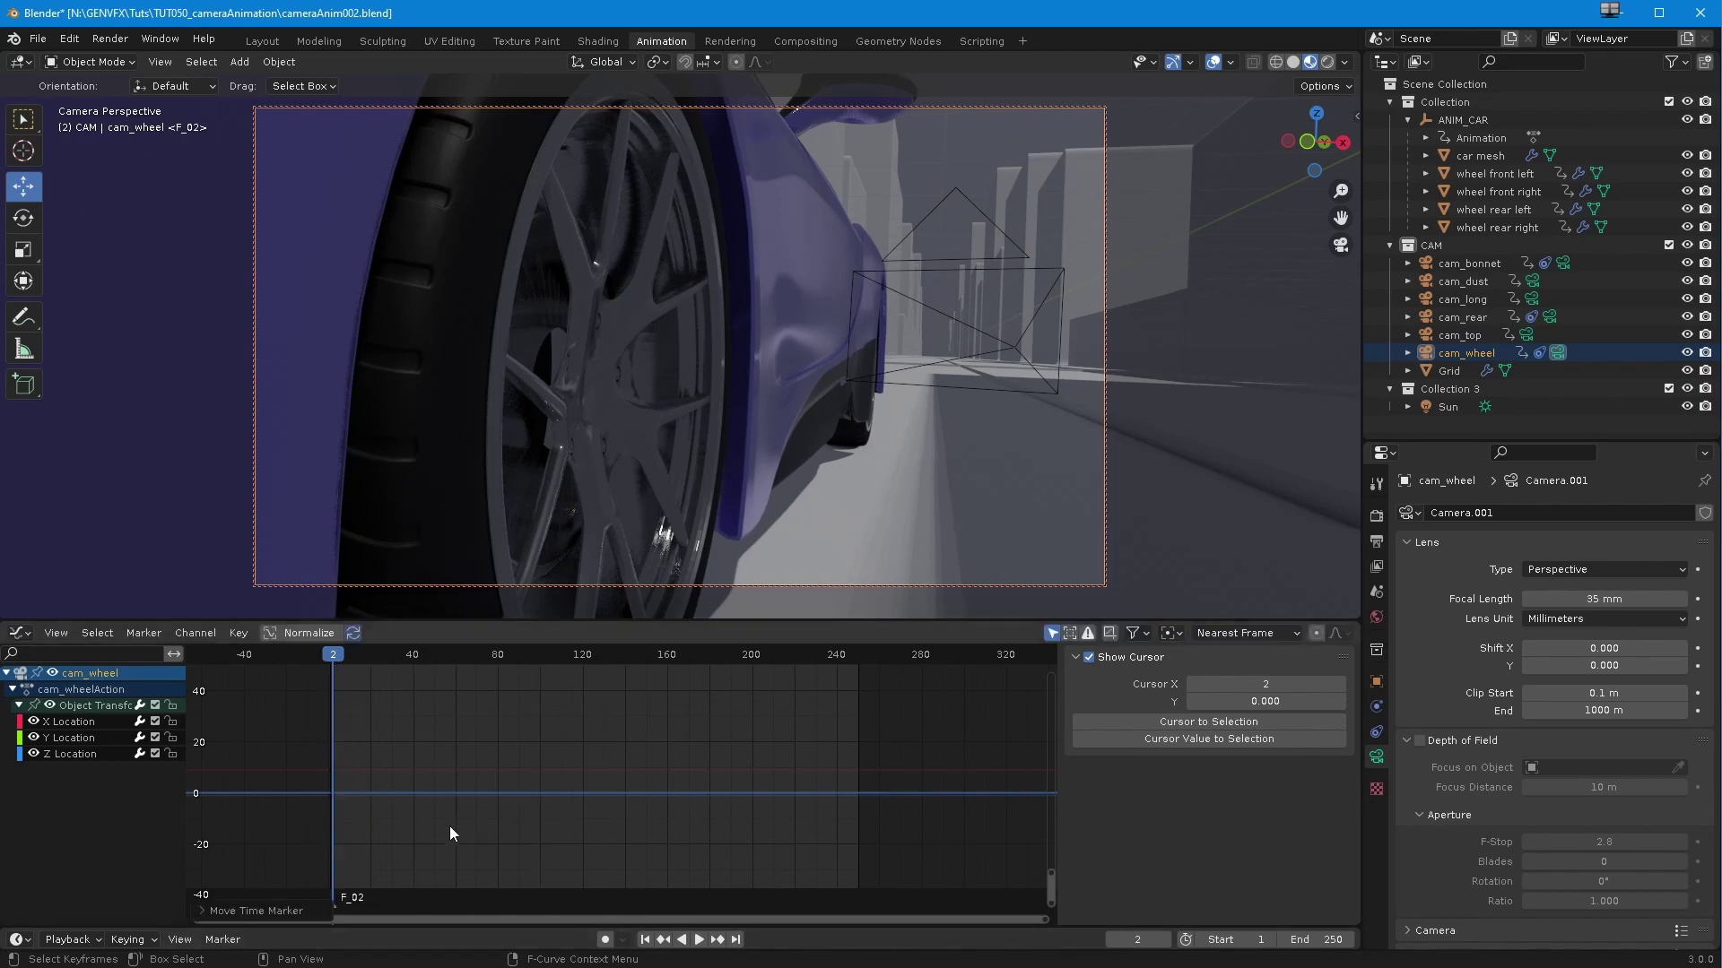
# Step: Bind the cam_dust camera to the existing timeline marker at frame 2
pyautogui.click(1471, 283)
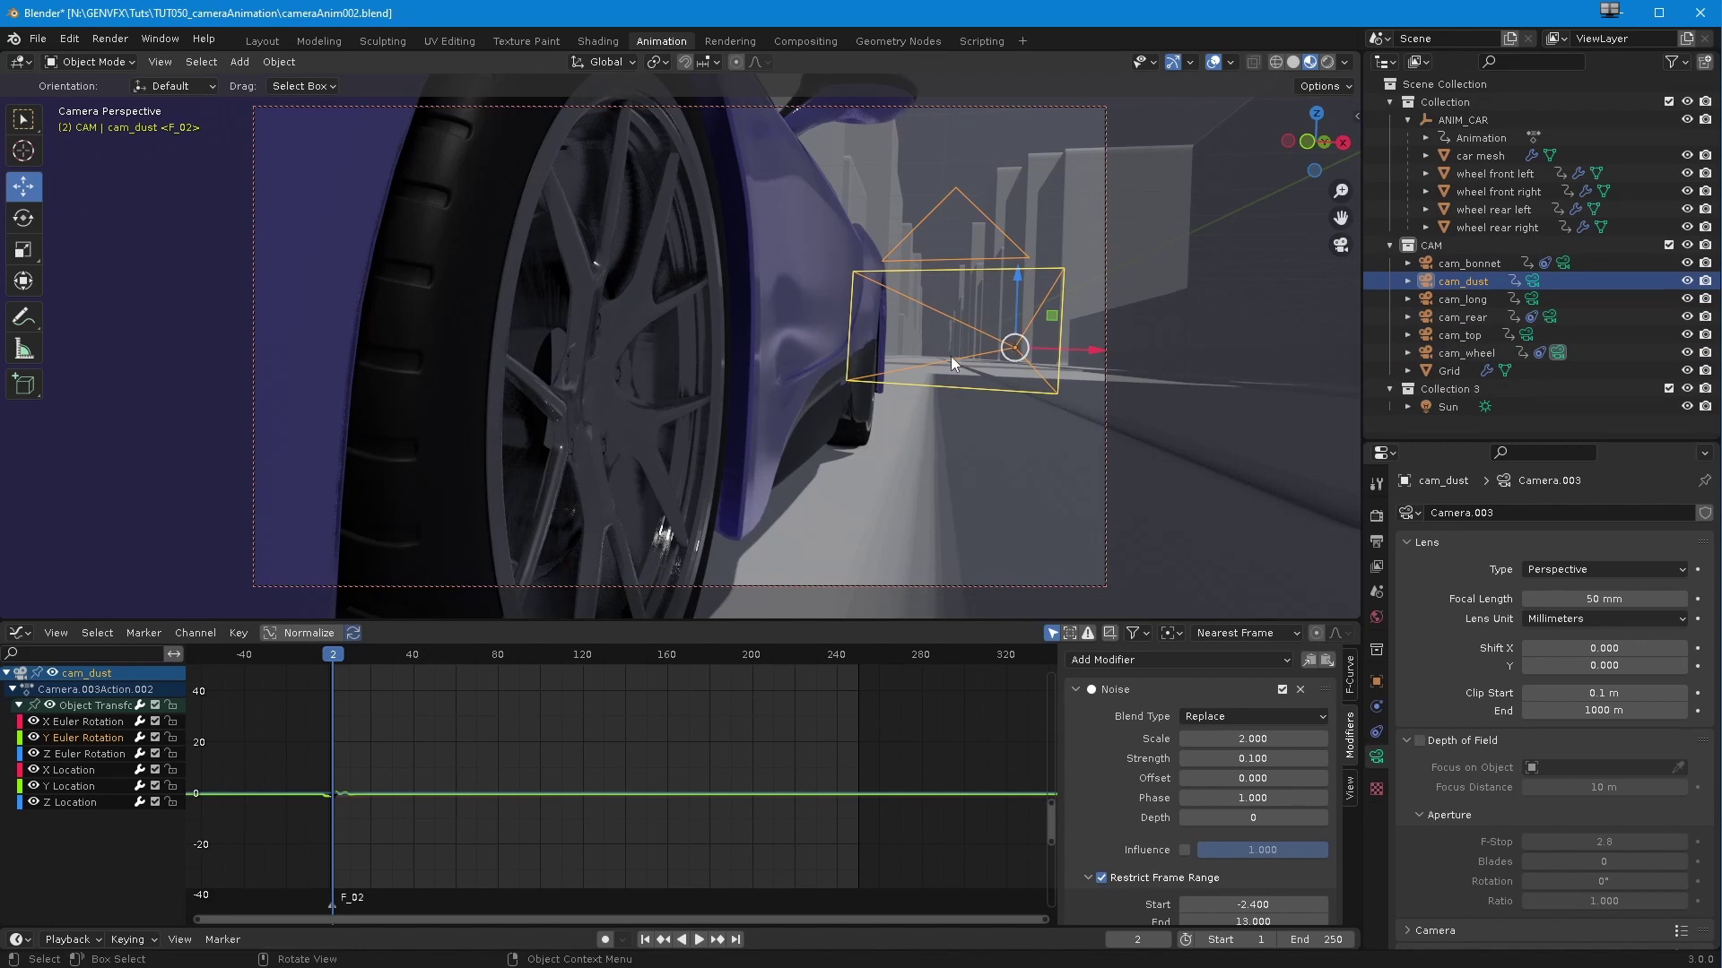
pyautogui.keyDown('ctrl'); pyautogui.moveTo(381, 840); pyautogui.dragTo(511, 829, button='middle'); pyautogui.keyUp('ctrl')
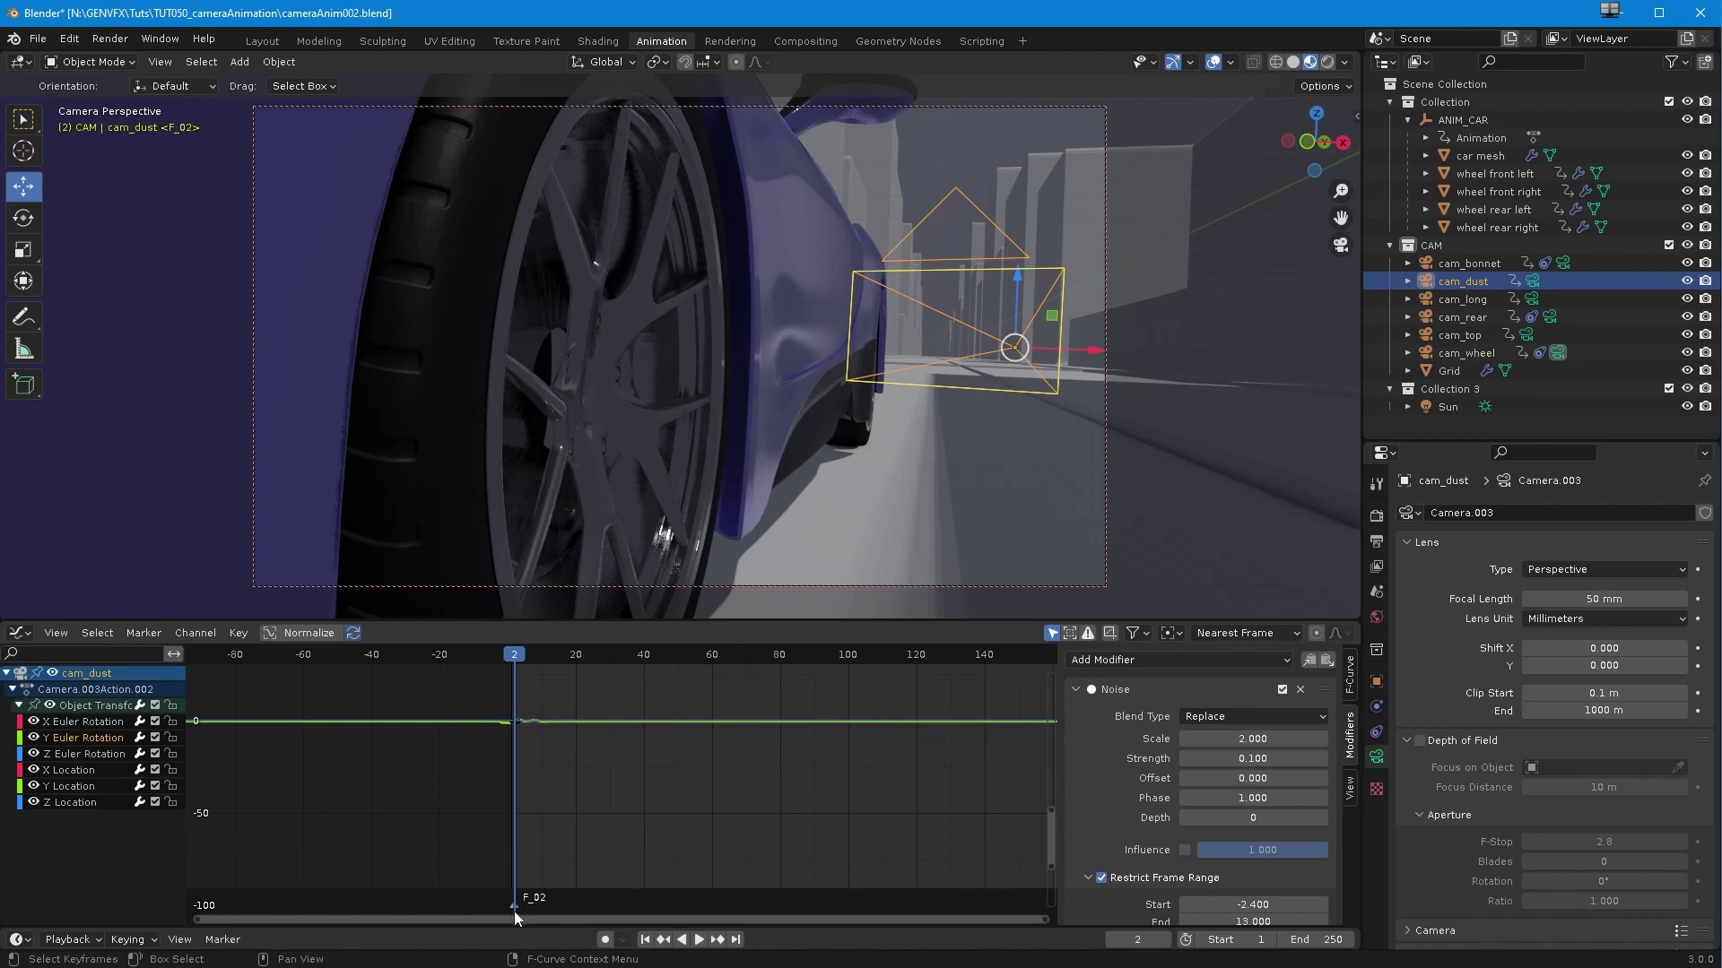
pyautogui.click(1462, 298)
pyautogui.click(1467, 283)
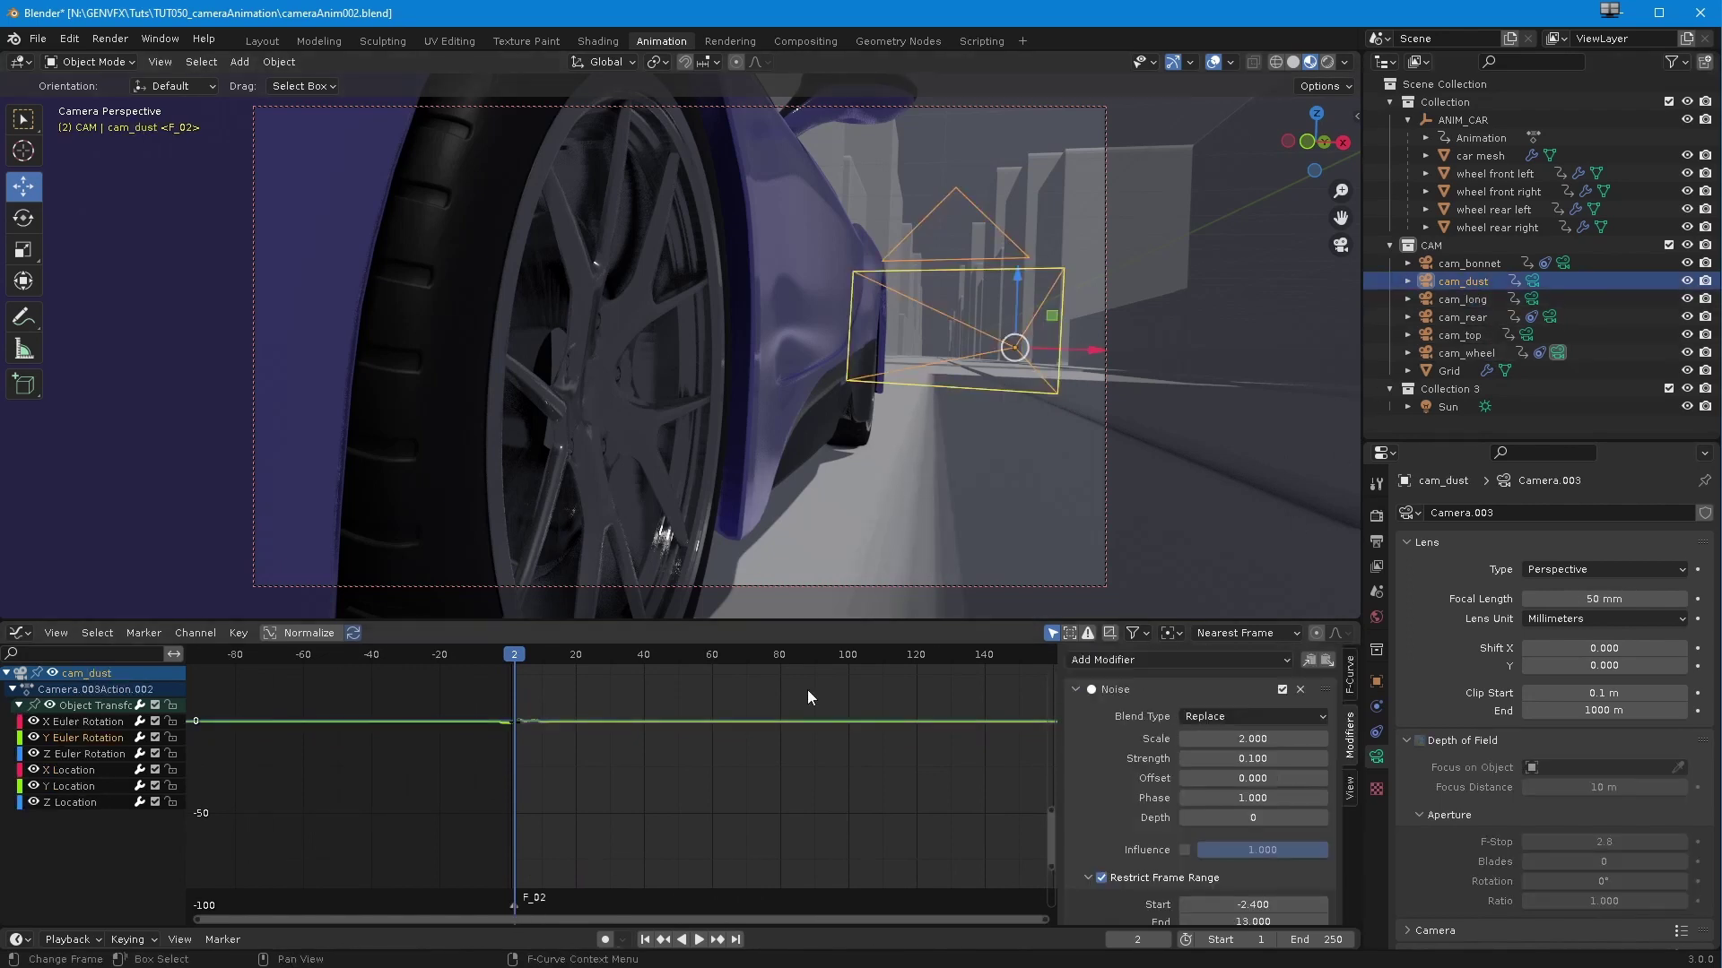
pyautogui.click(513, 907)
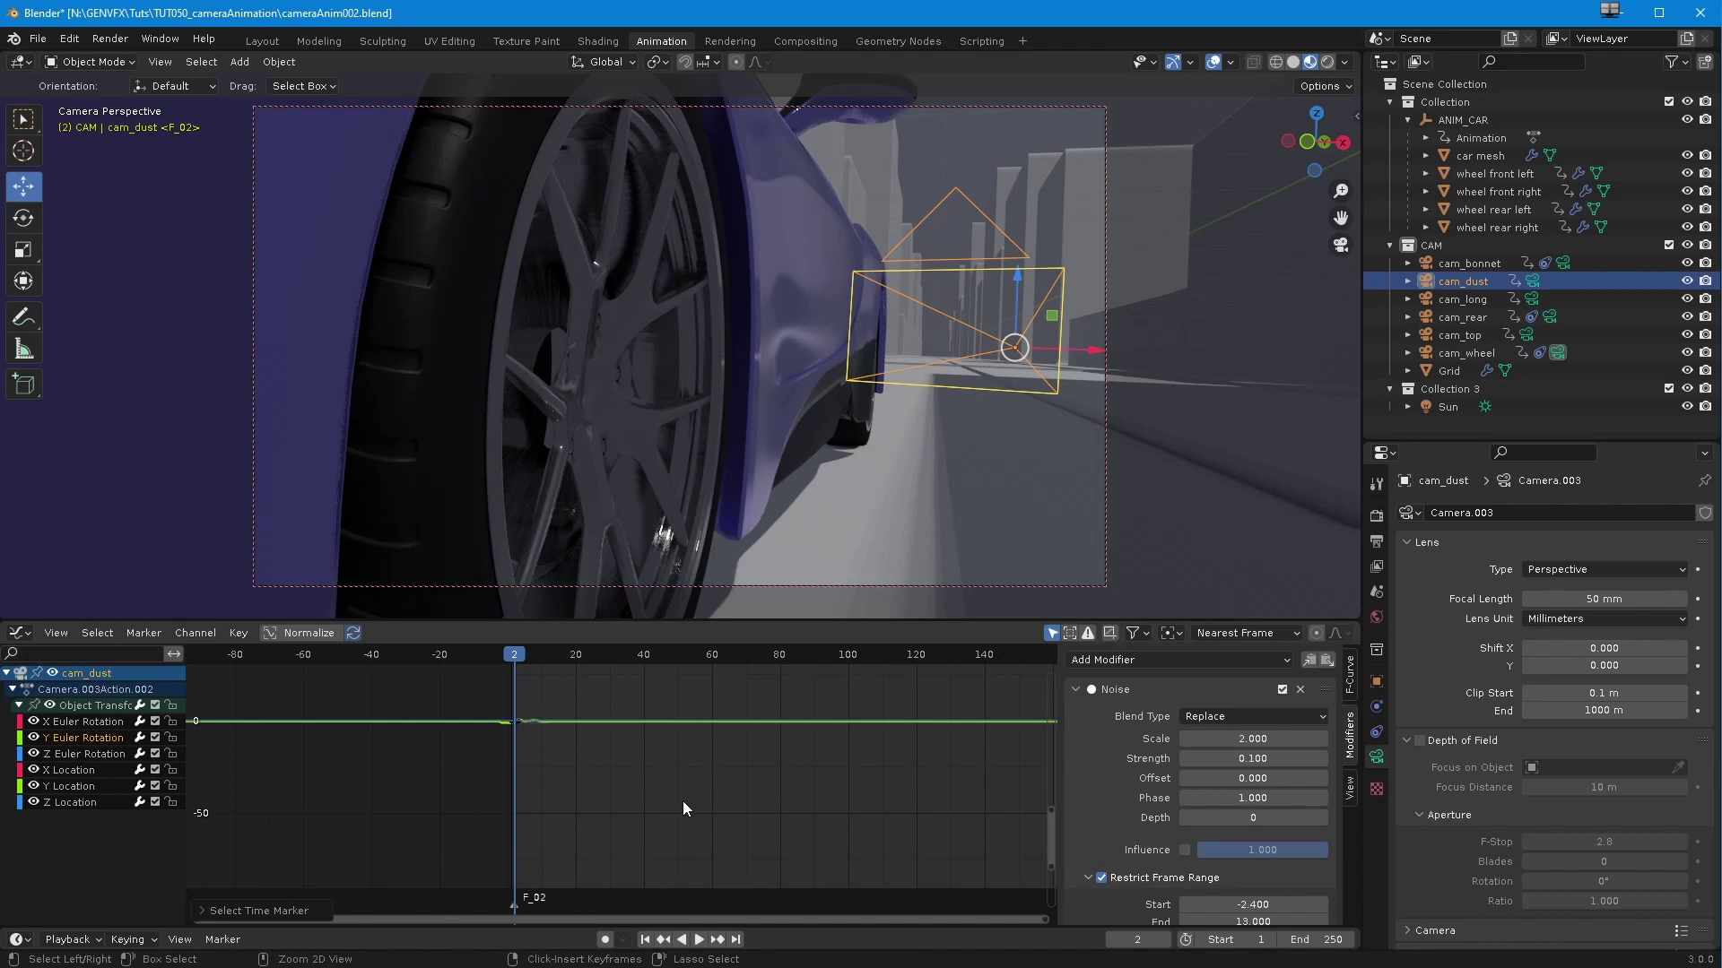
pyautogui.click(217, 941)
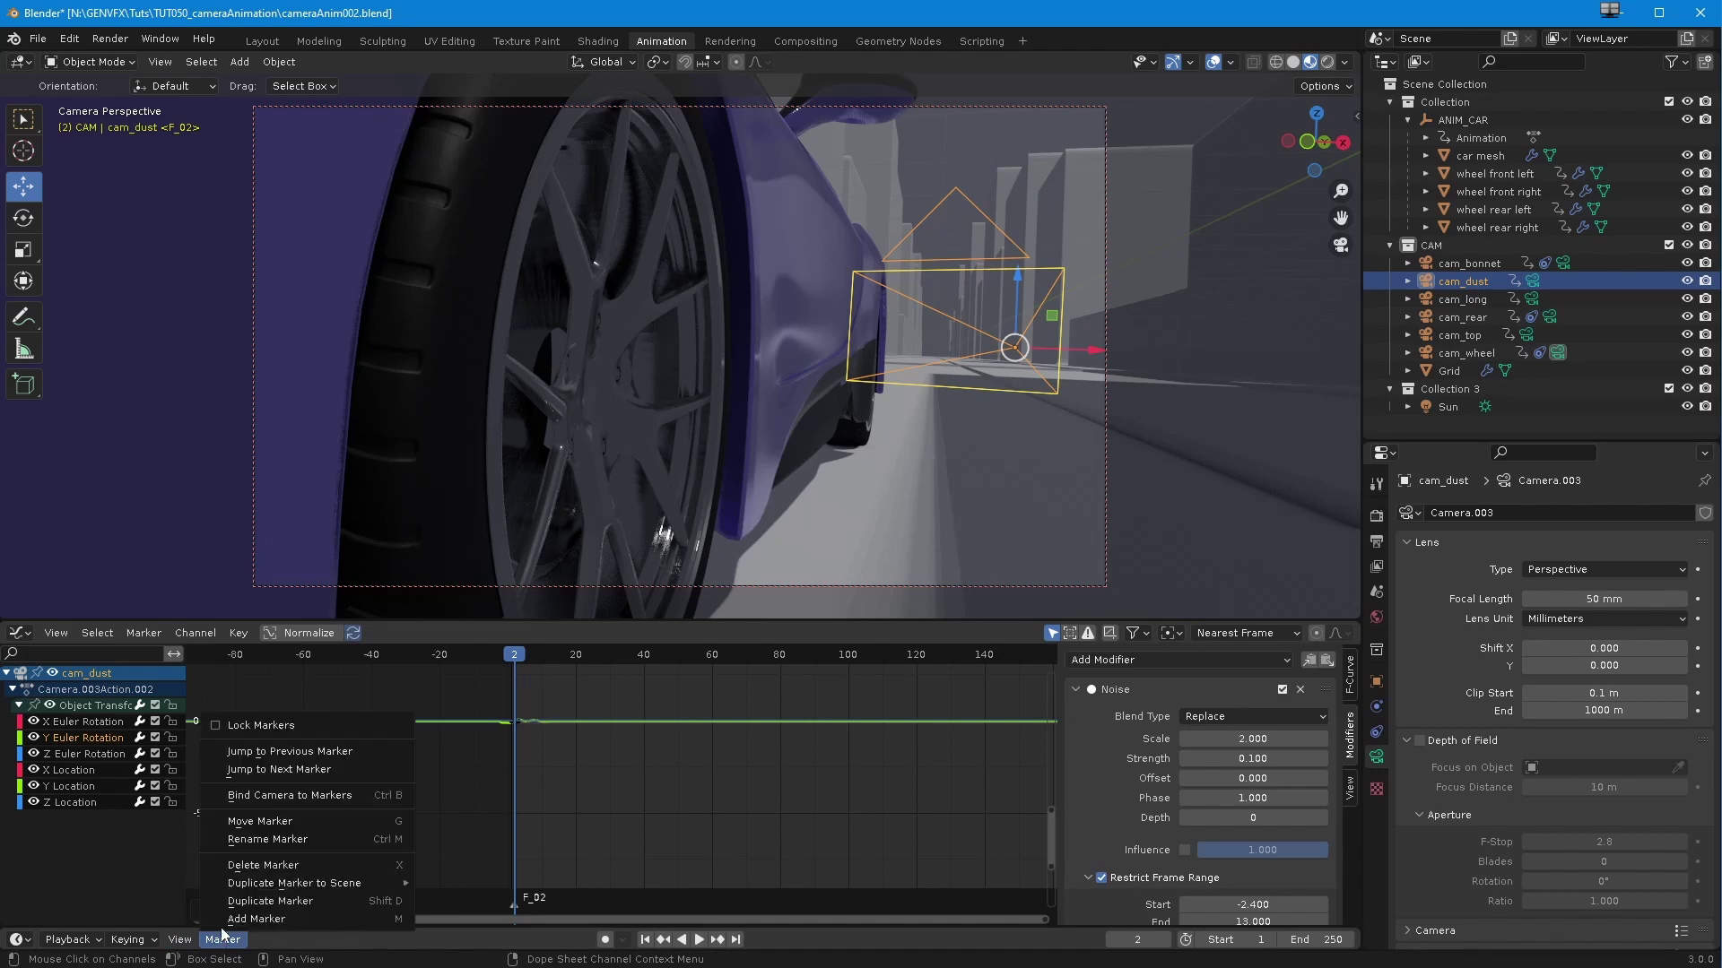
pyautogui.click(239, 797)
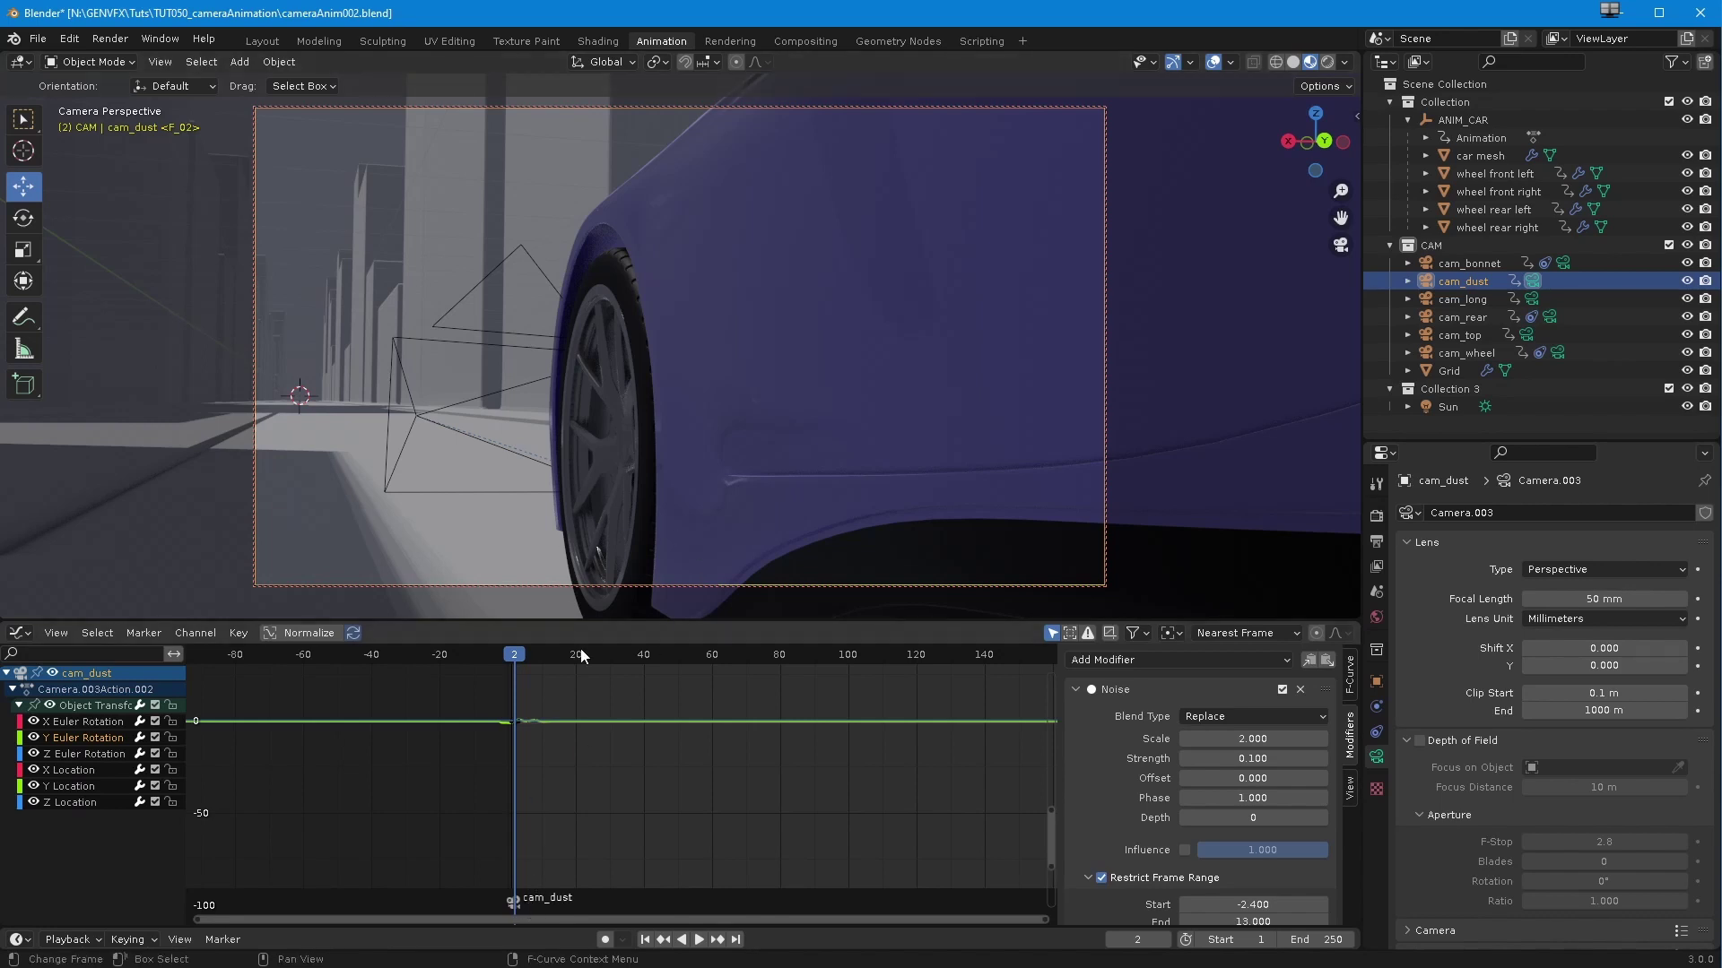
# Step: Bind cam_top to a new timeline marker at frame 36, undoing and redoing the binding once
pyautogui.moveTo(519, 659); pyautogui.dragTo(630, 707)
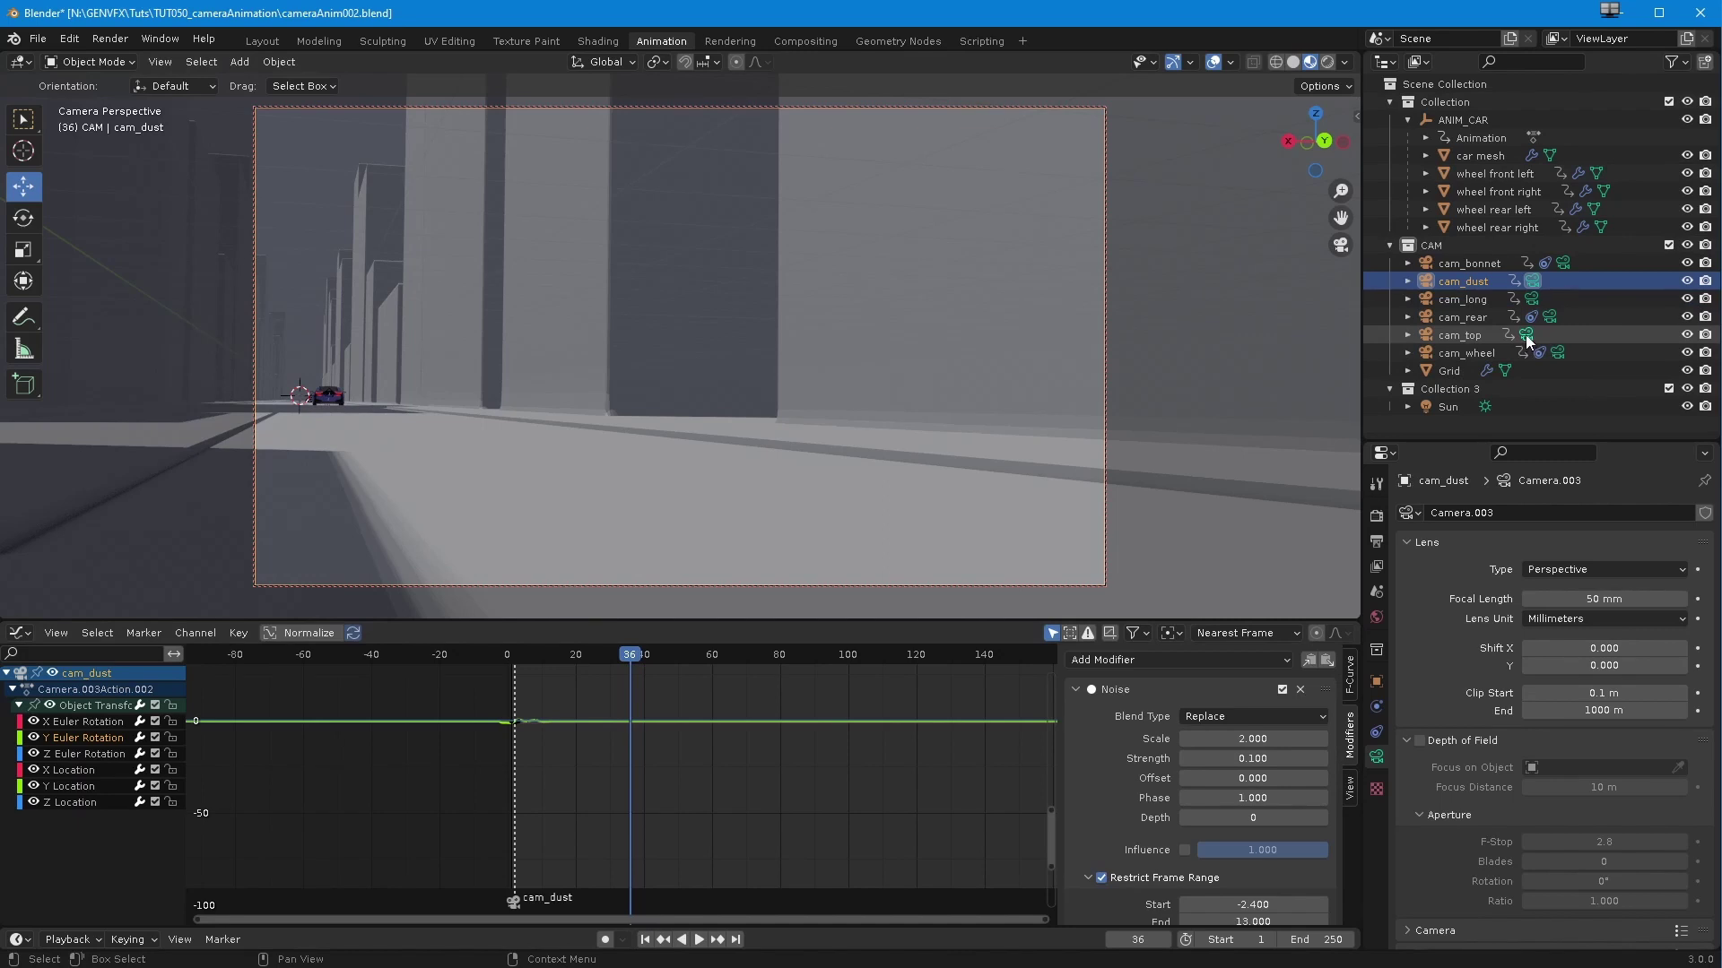
pyautogui.click(1525, 336)
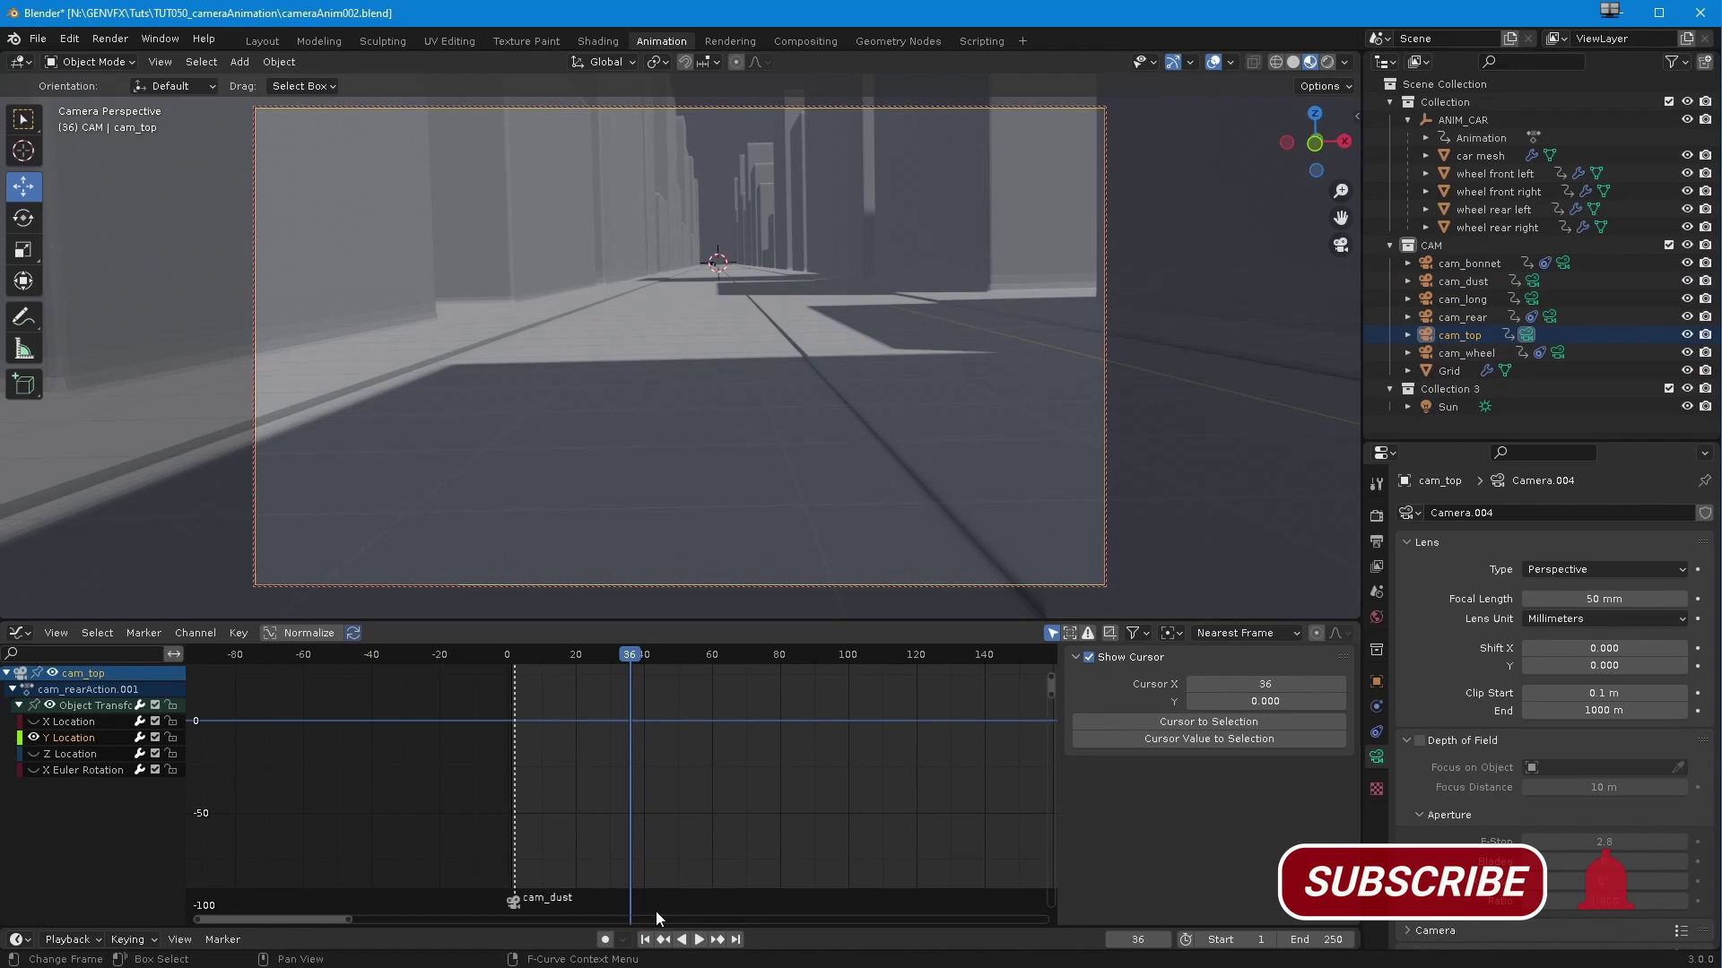
pyautogui.press('m')
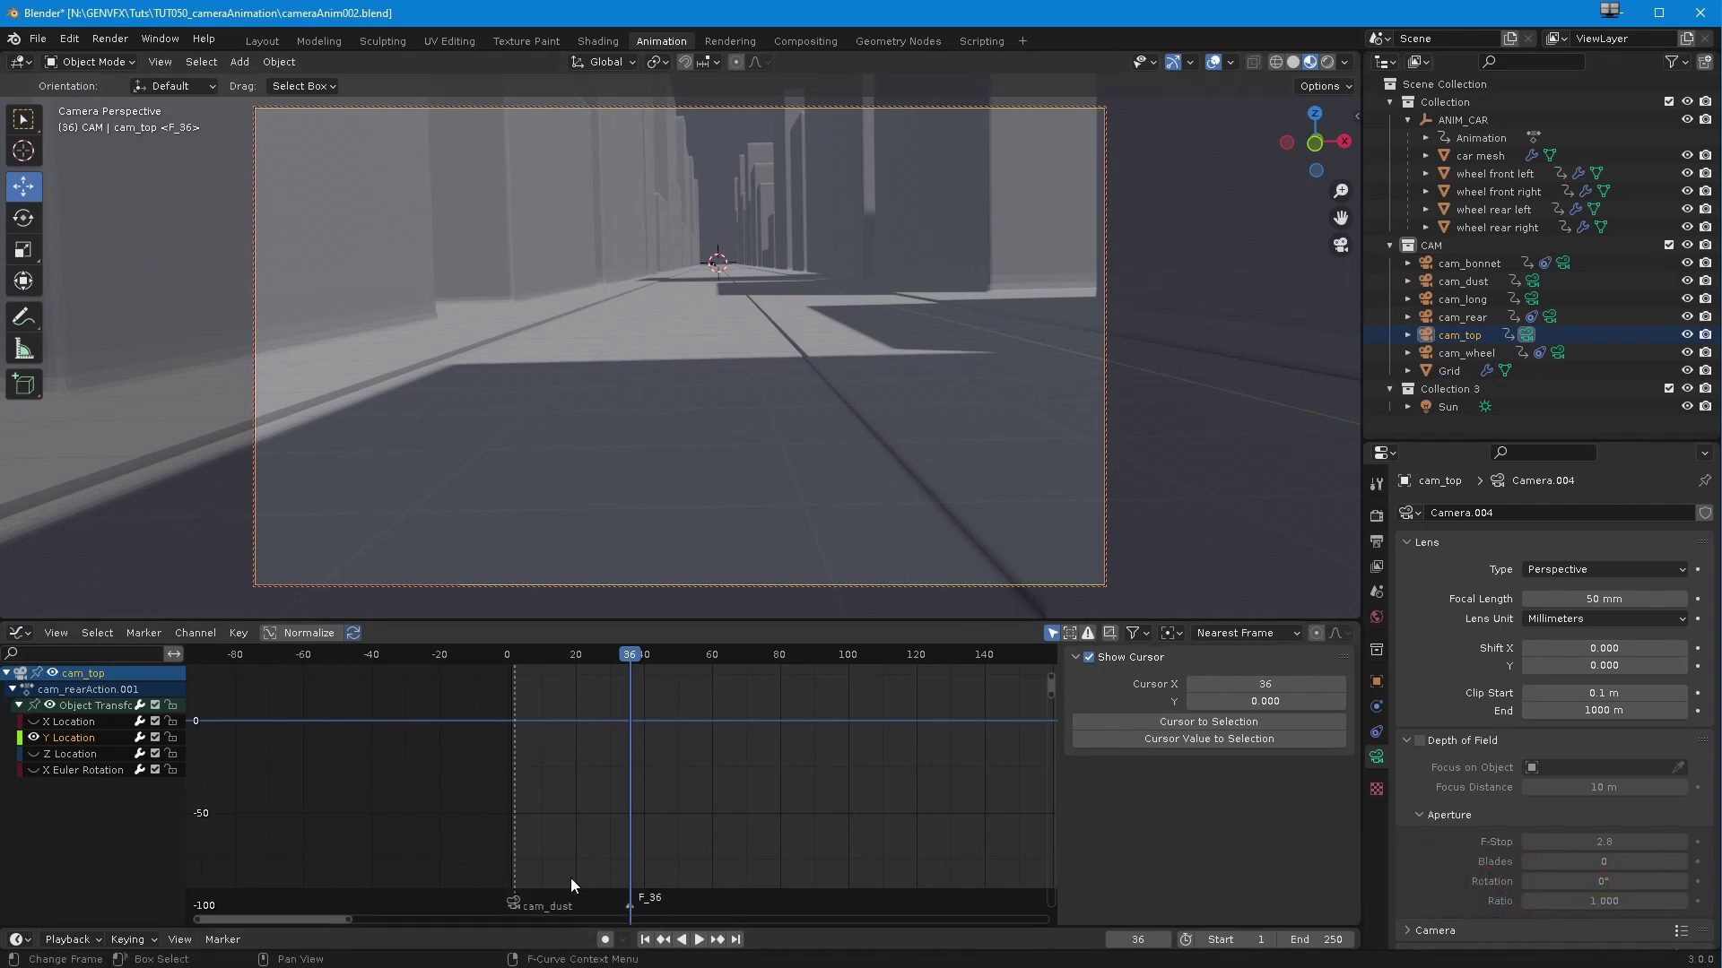
pyautogui.click(226, 940)
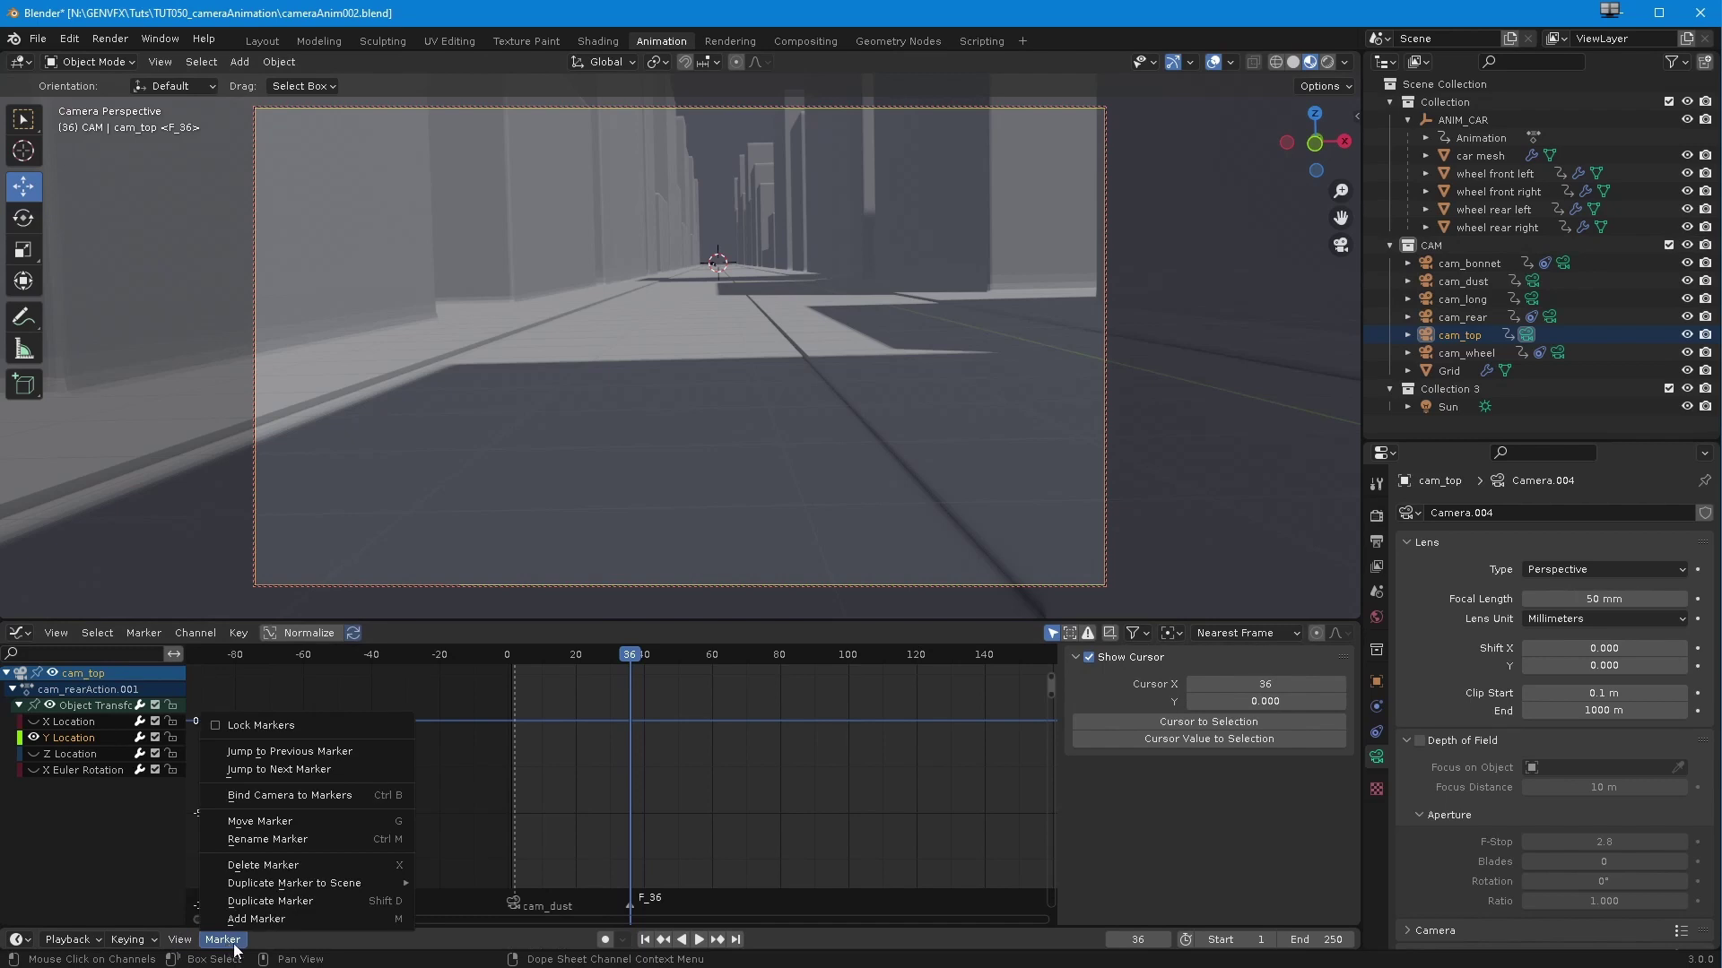
pyautogui.click(289, 799)
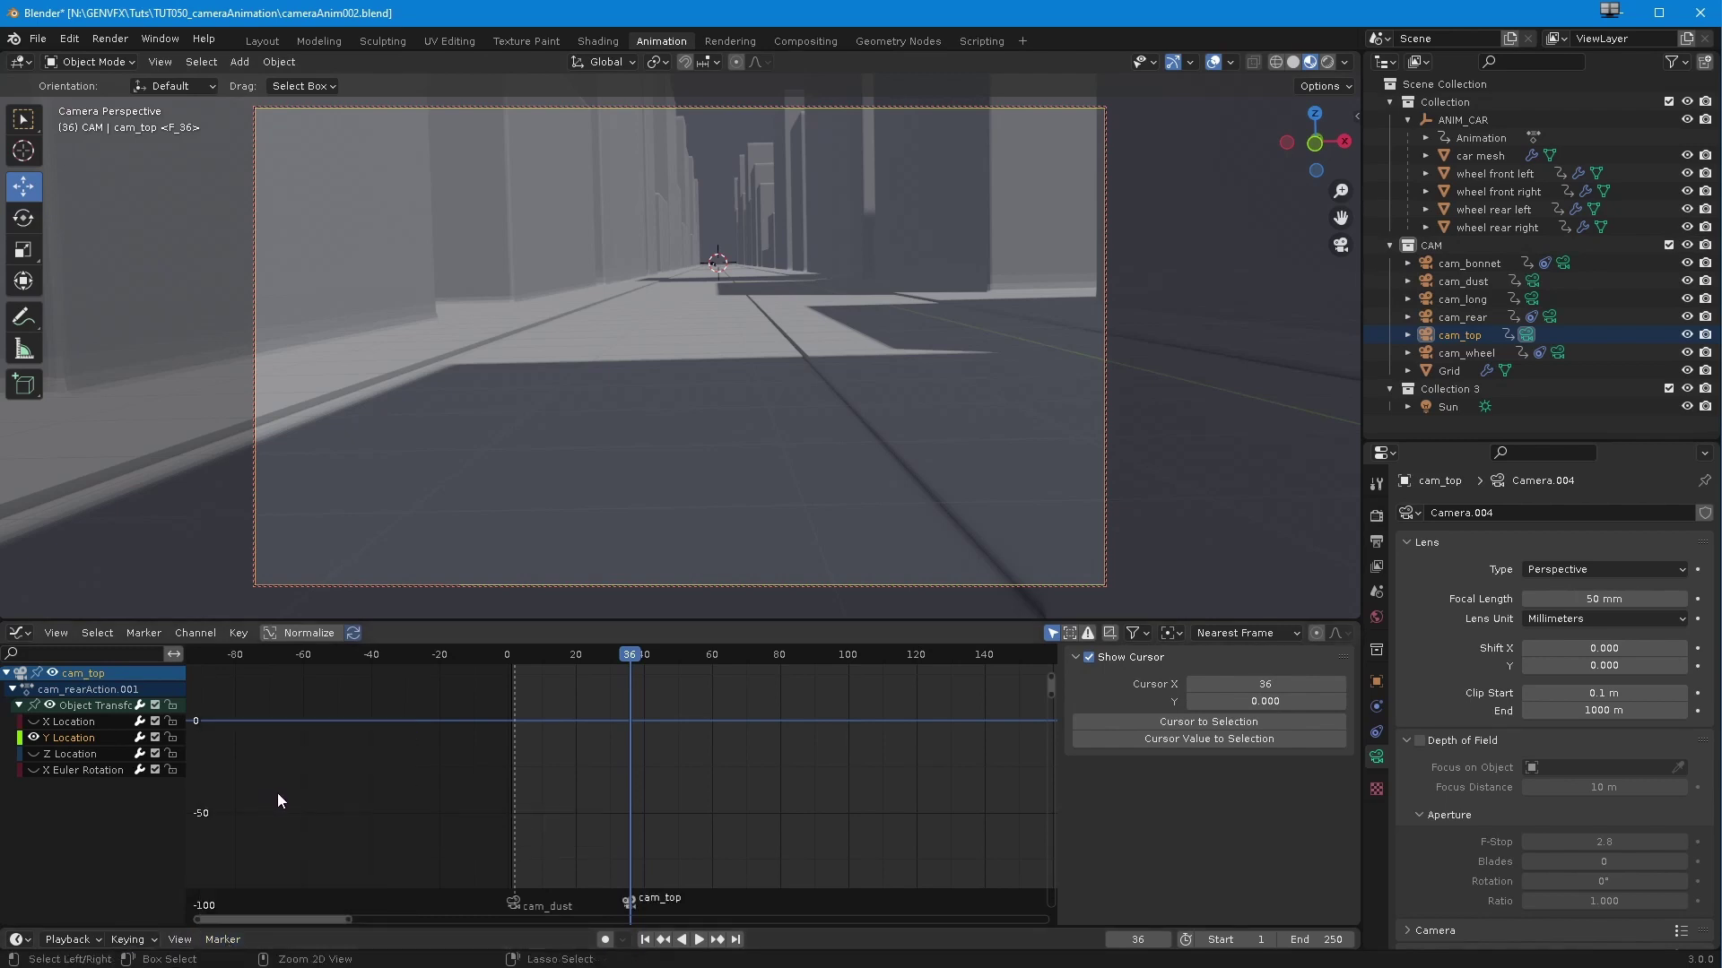
pyautogui.hotkey('ctrl', 'z')
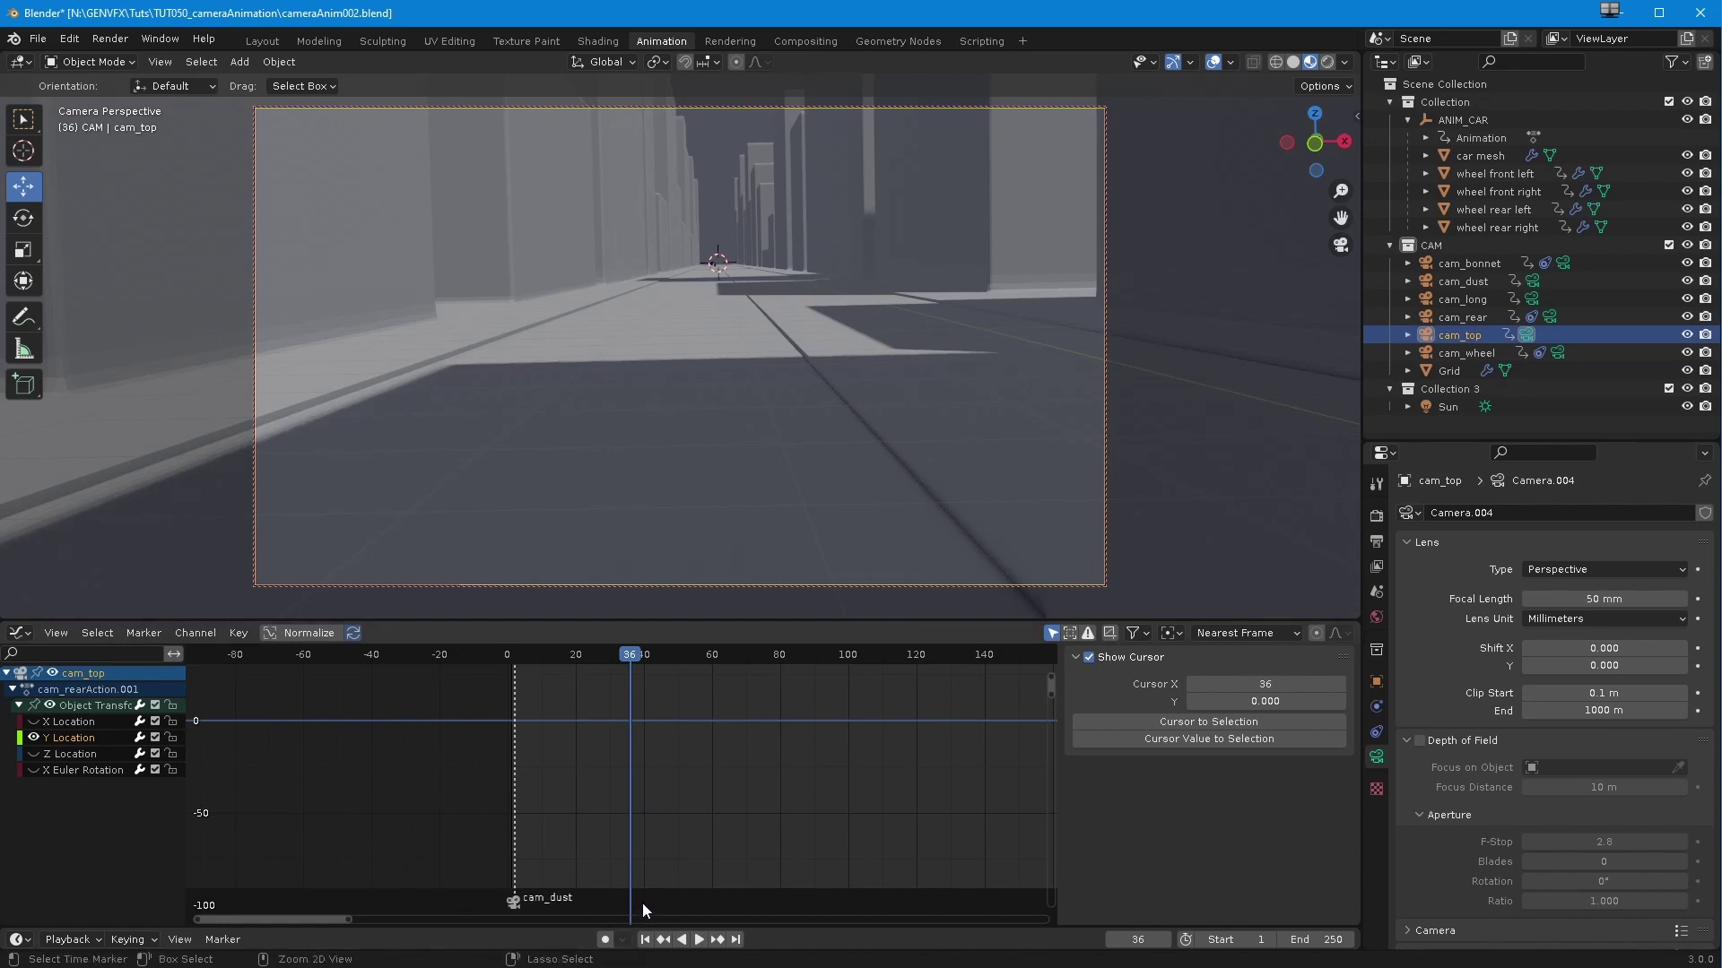
pyautogui.hotkey('ctrl', 'shift', 'z')
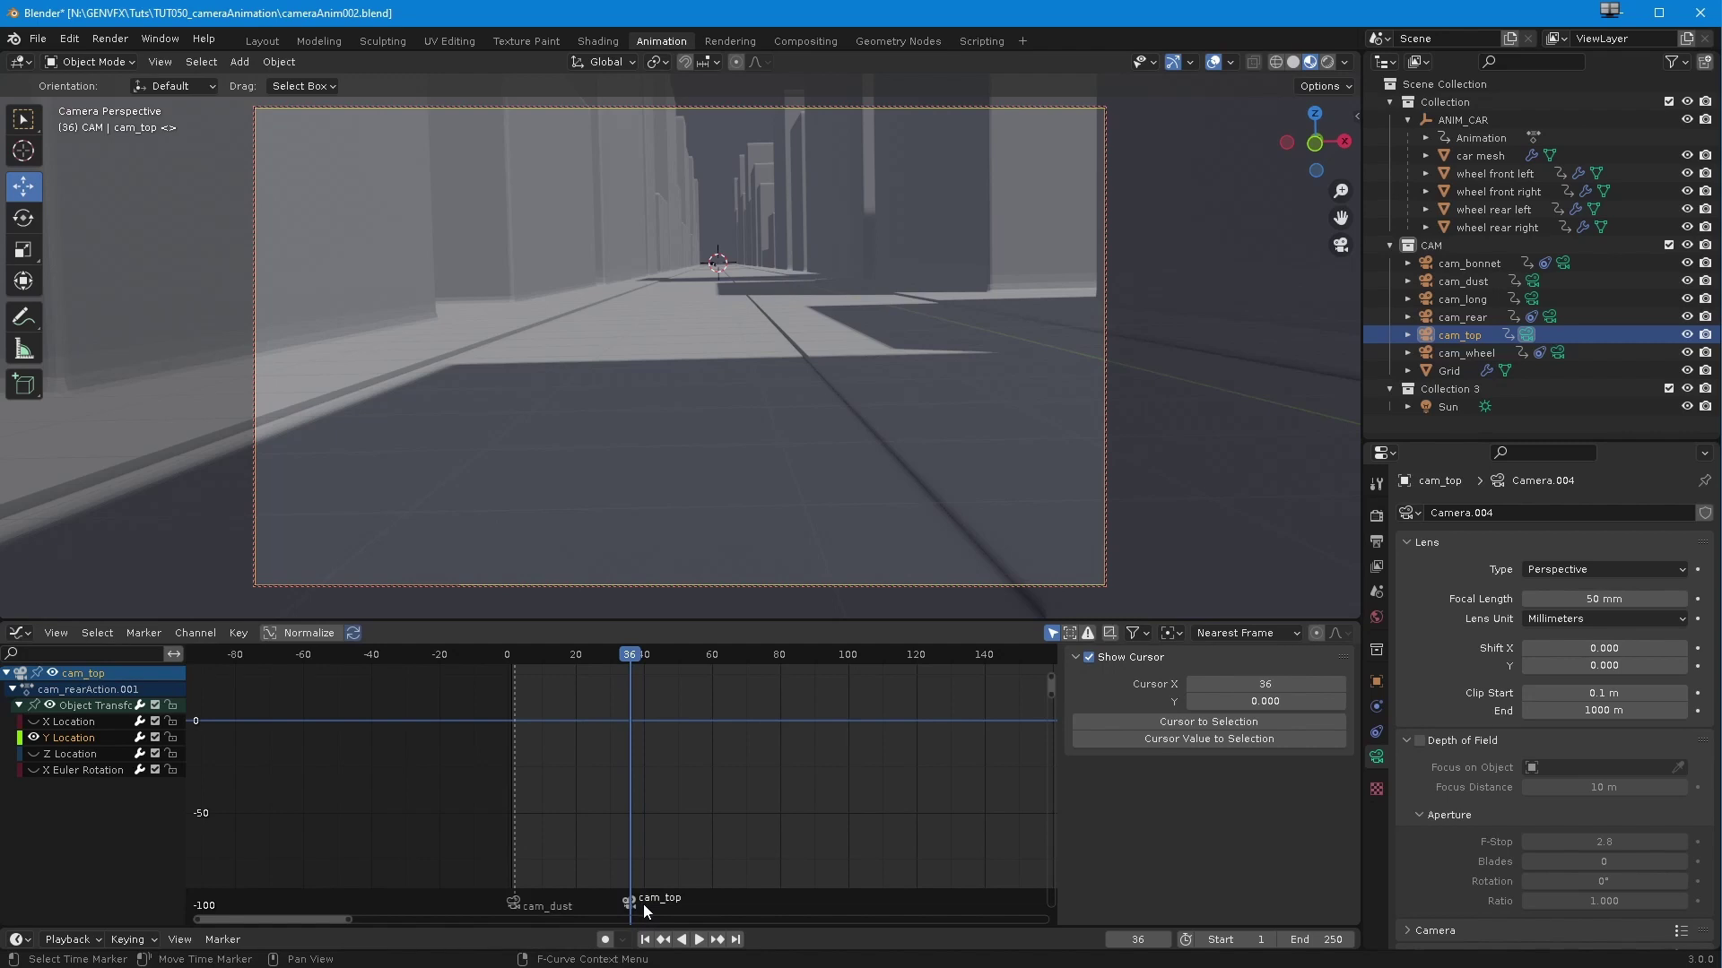
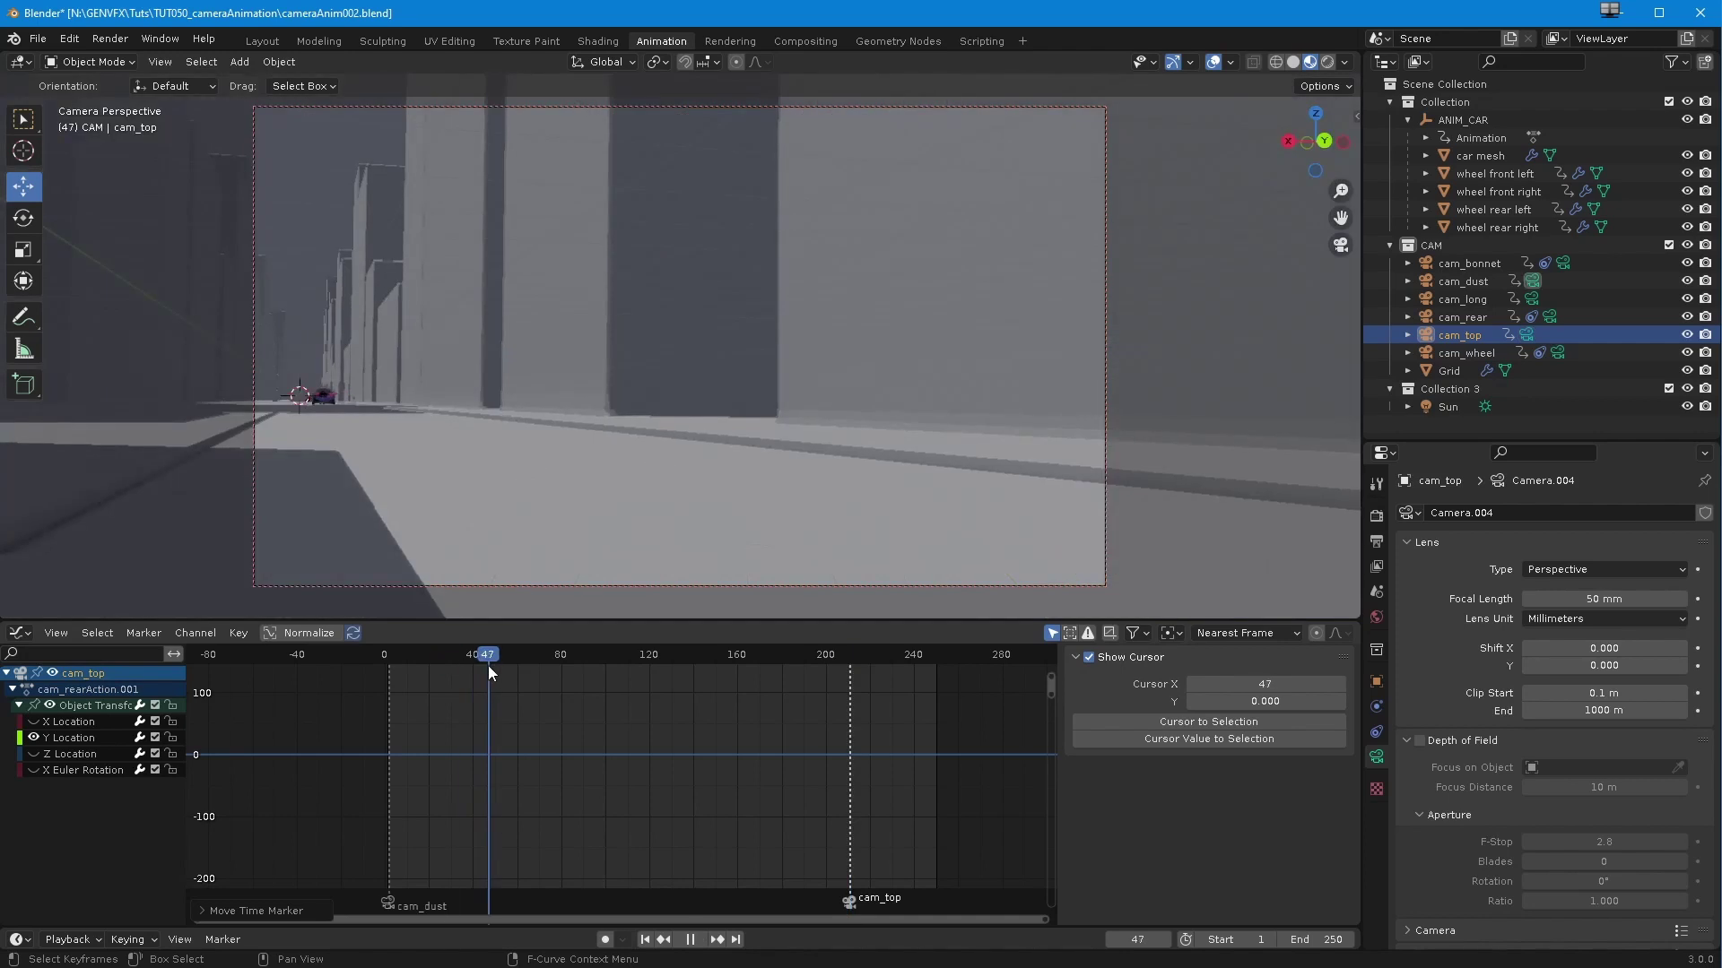
# Step: Bind the cam_bonnet camera to a new timeline marker at frame 47
pyautogui.click(1470, 283)
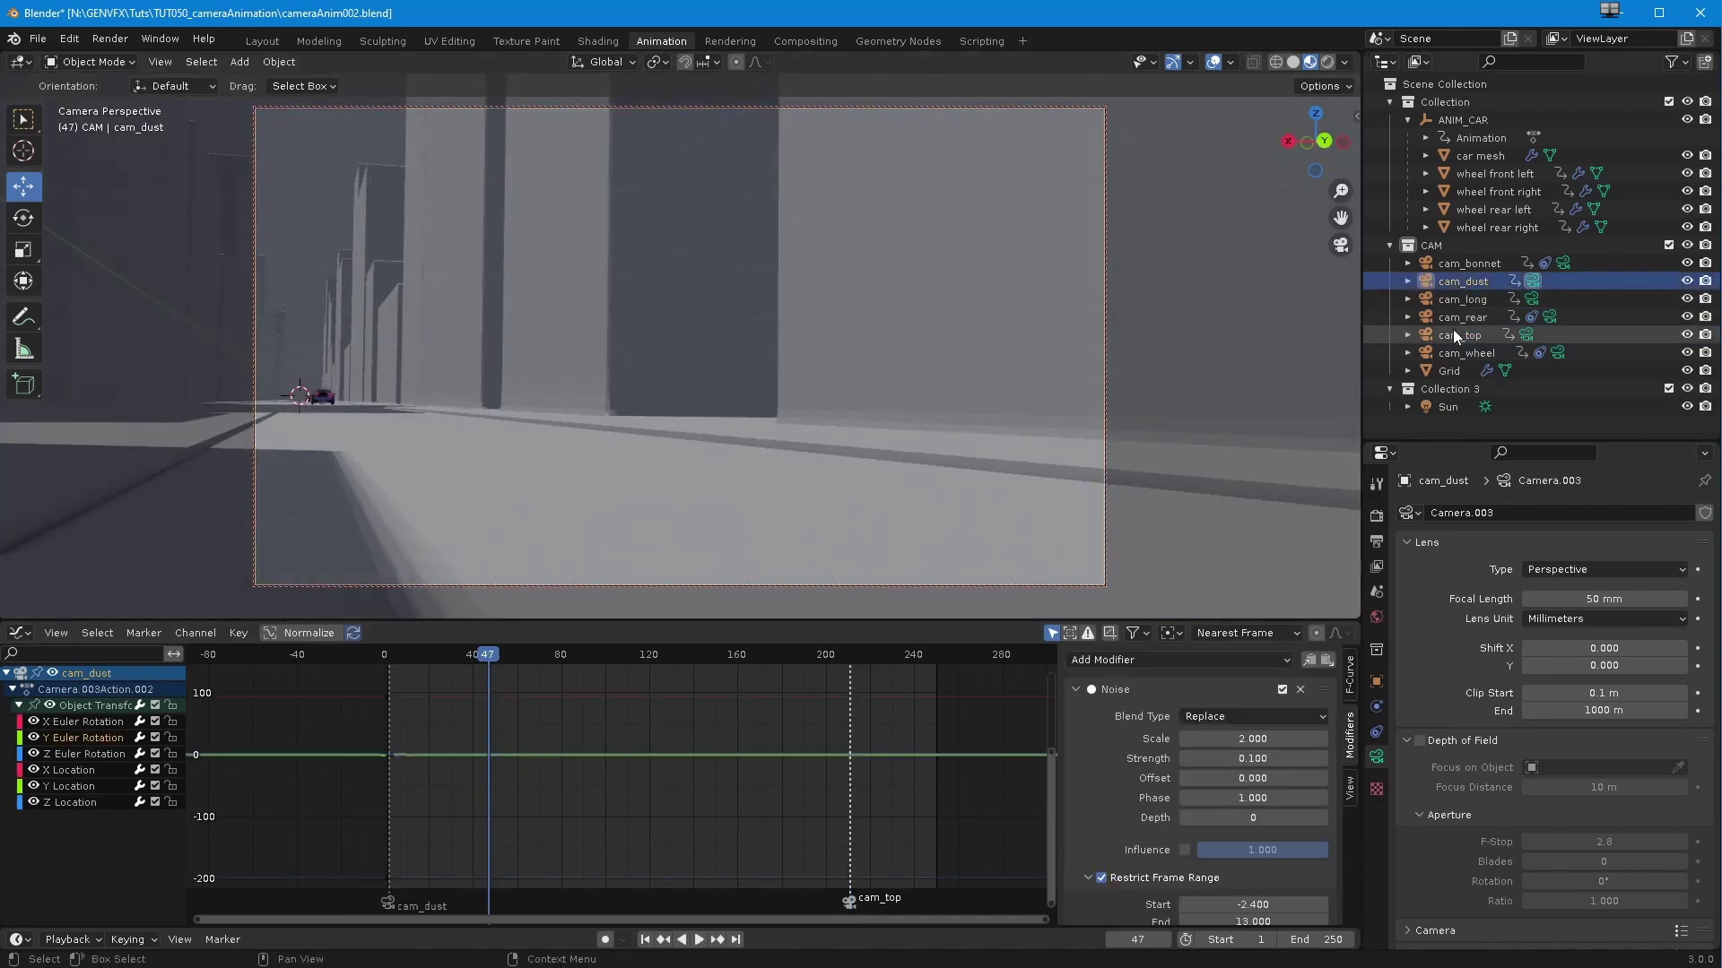
pyautogui.click(1458, 263)
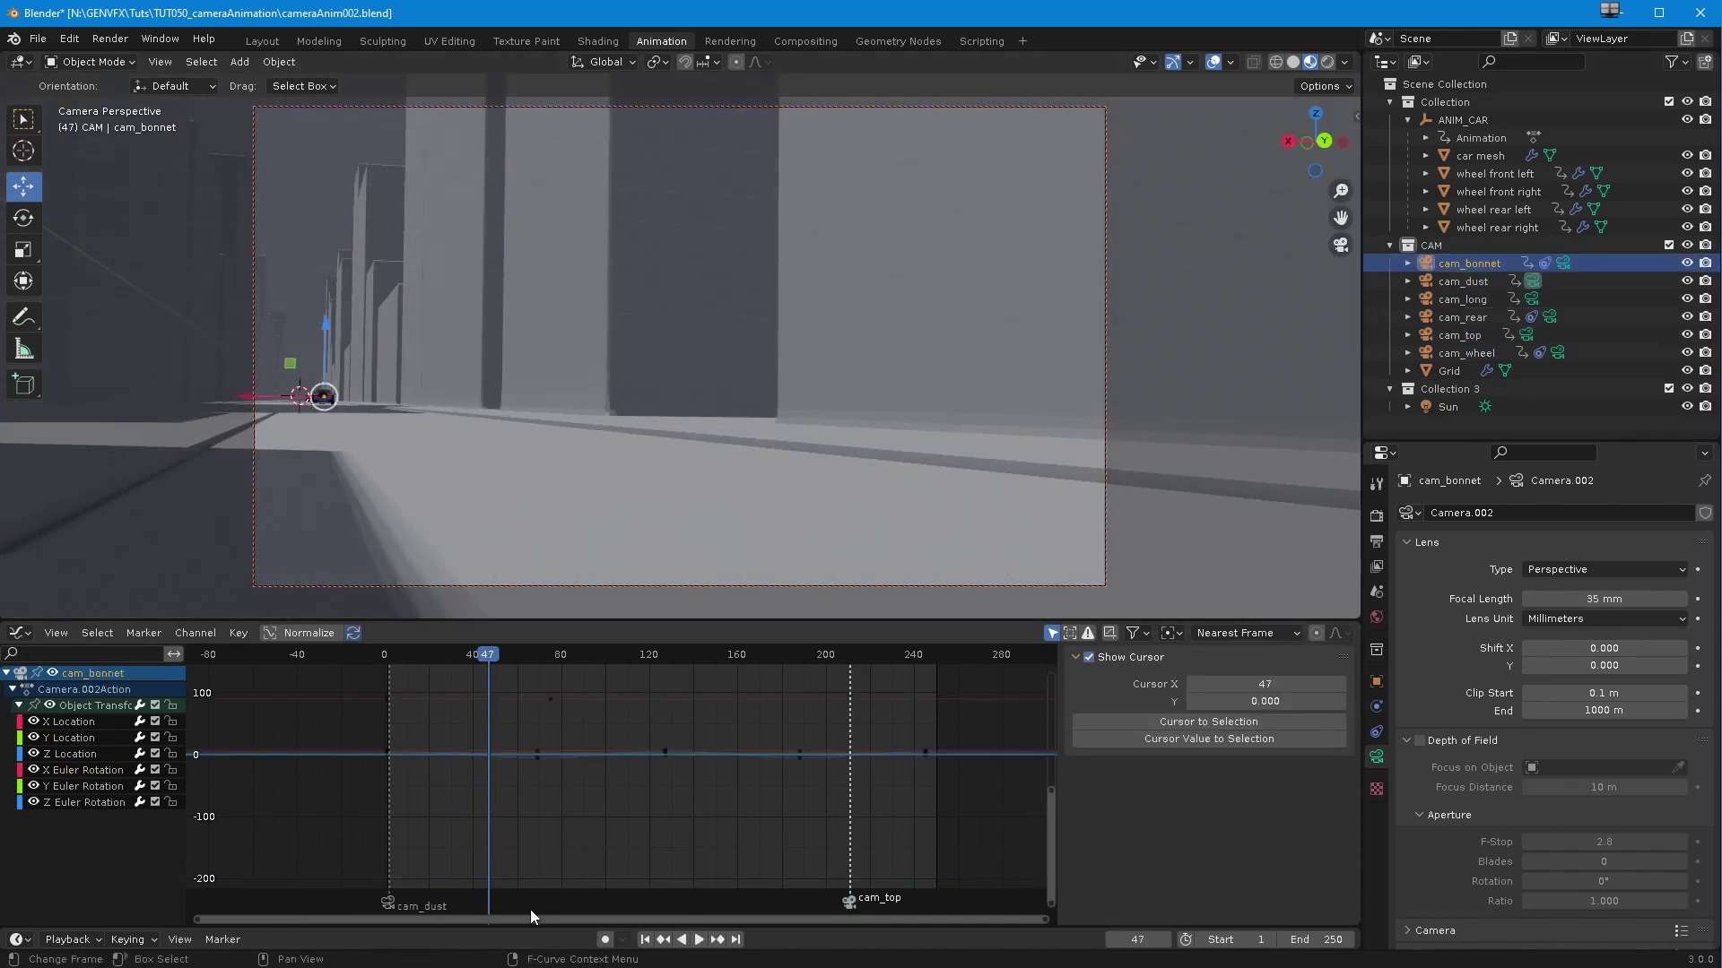
pyautogui.hotkey('ctrl', 'b')
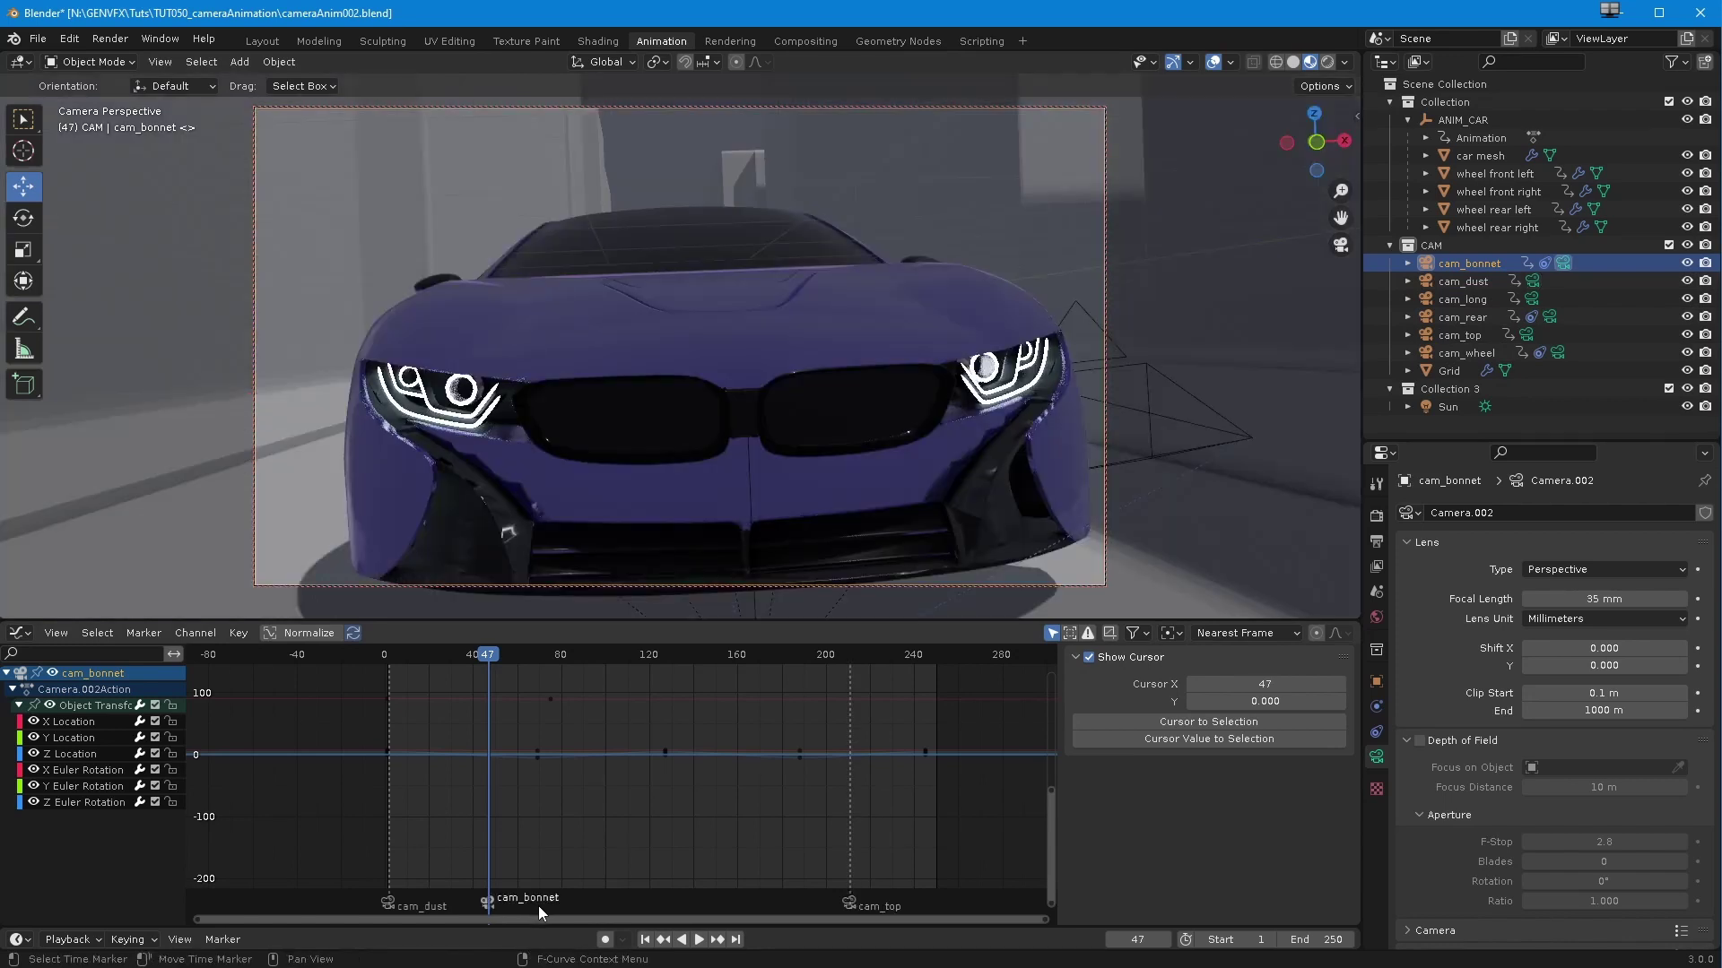
# Step: Play the cam_bonnet shot up to frame 95 and bind cam_rear to a new marker there
pyautogui.press('space')
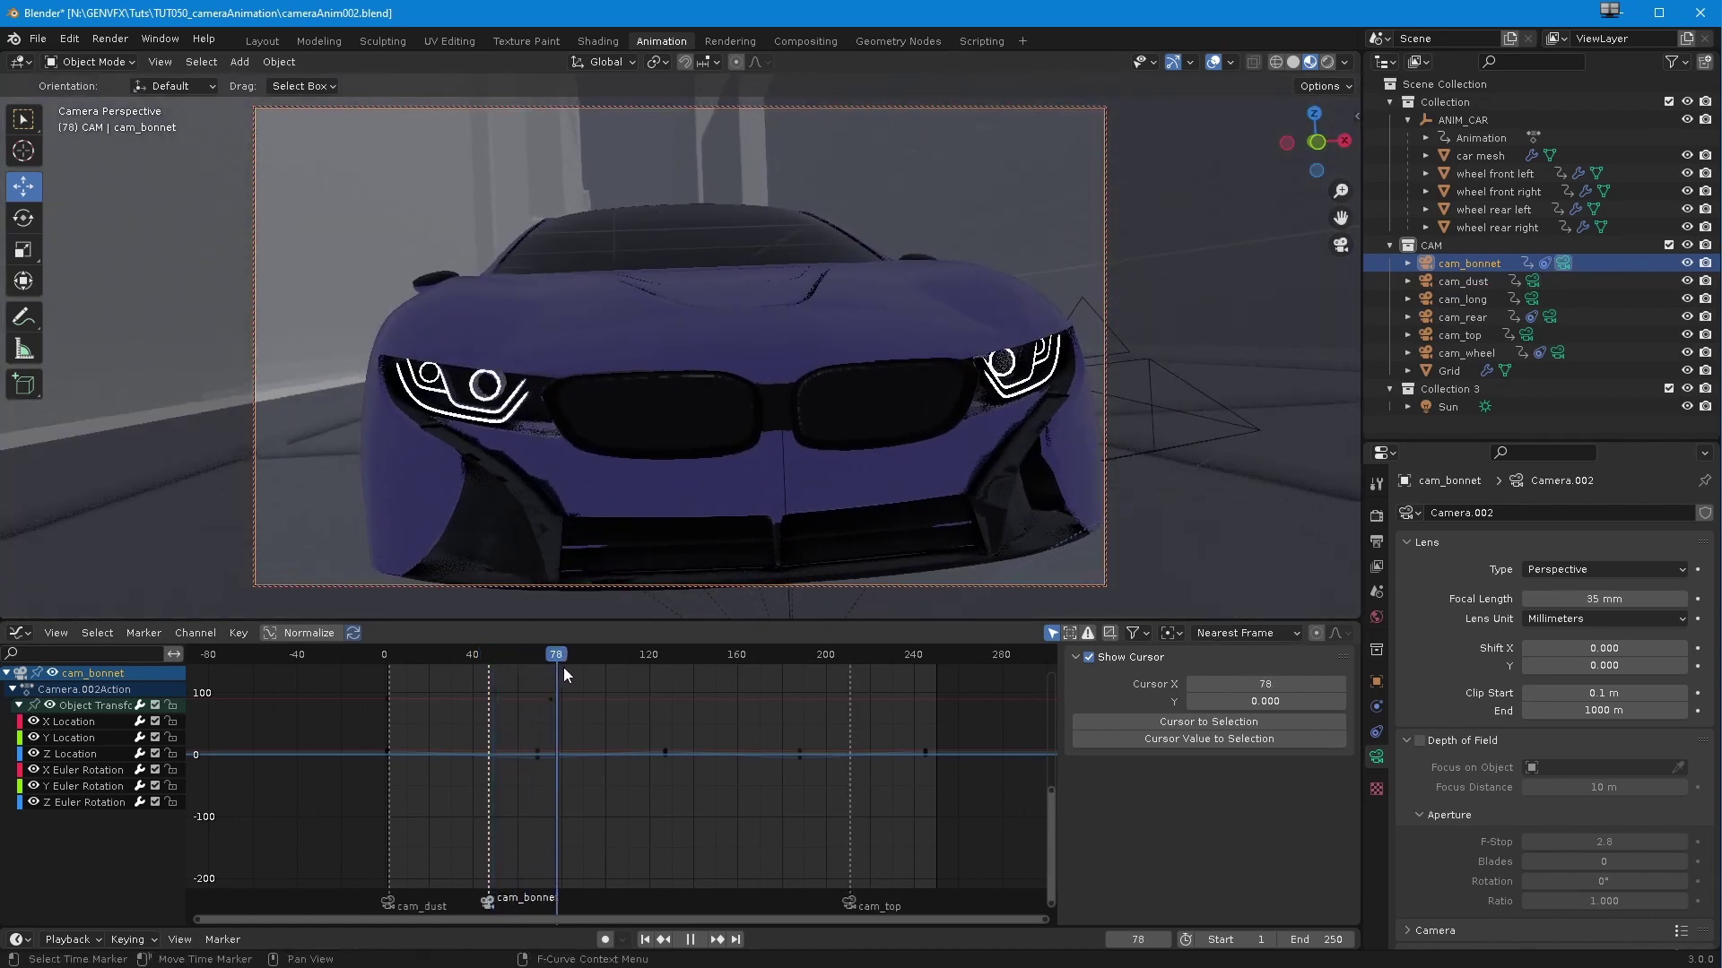
pyautogui.press('space')
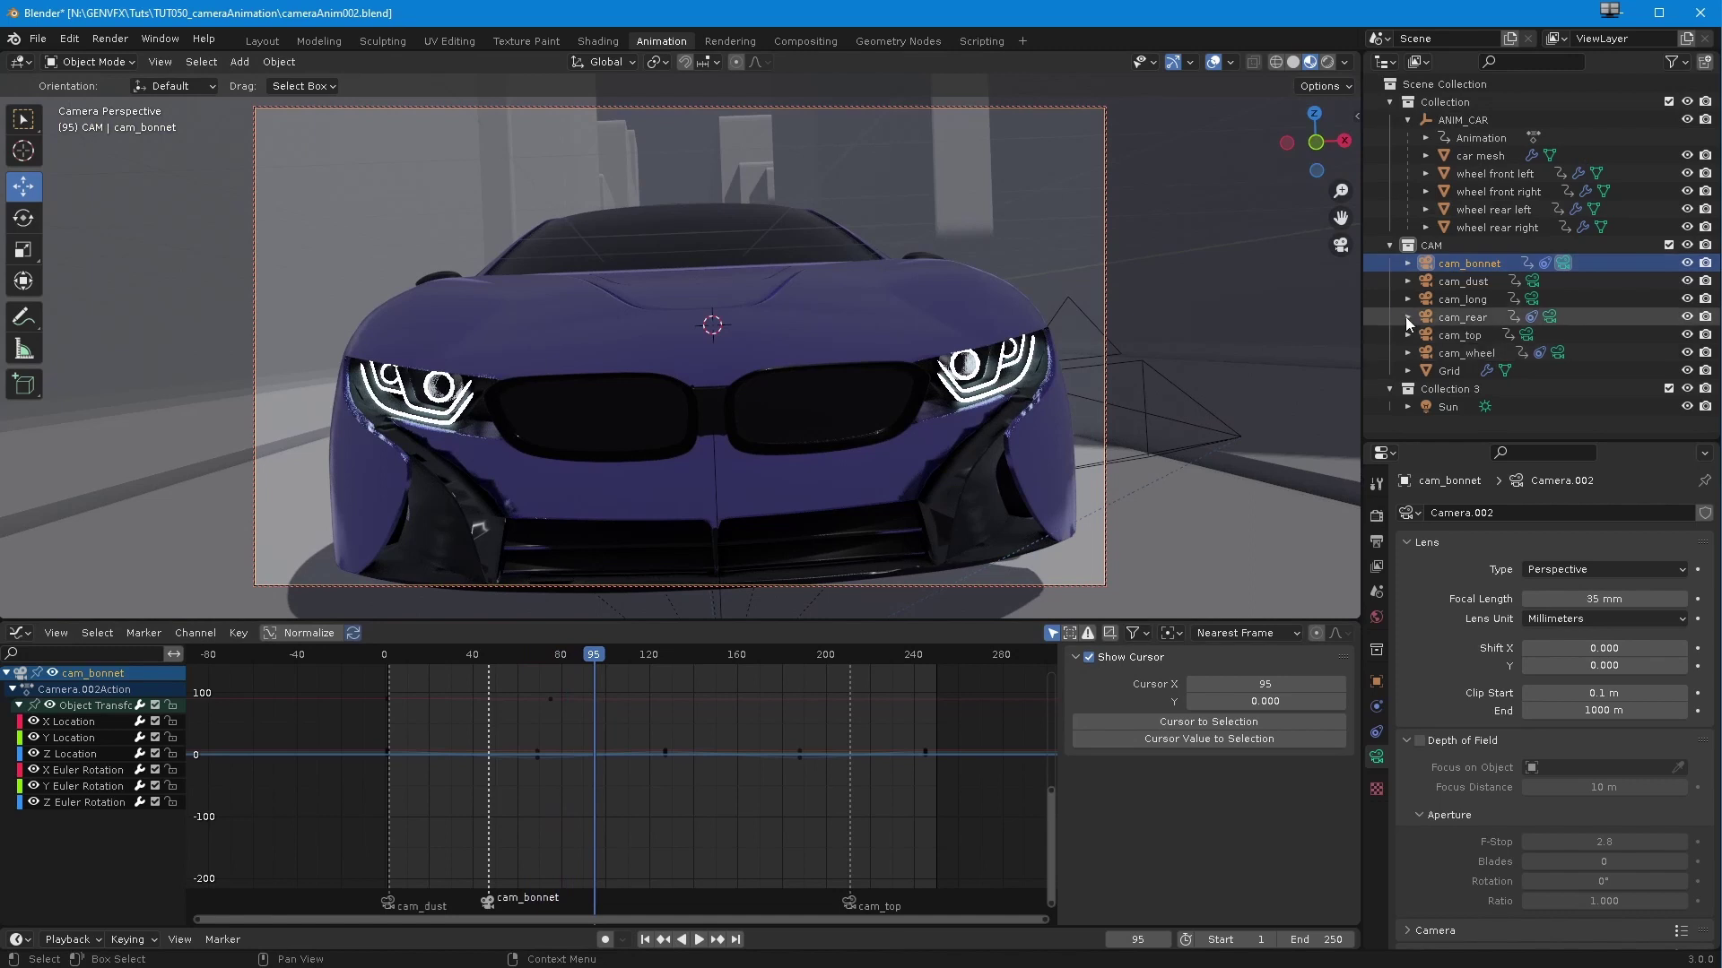
pyautogui.click(1438, 315)
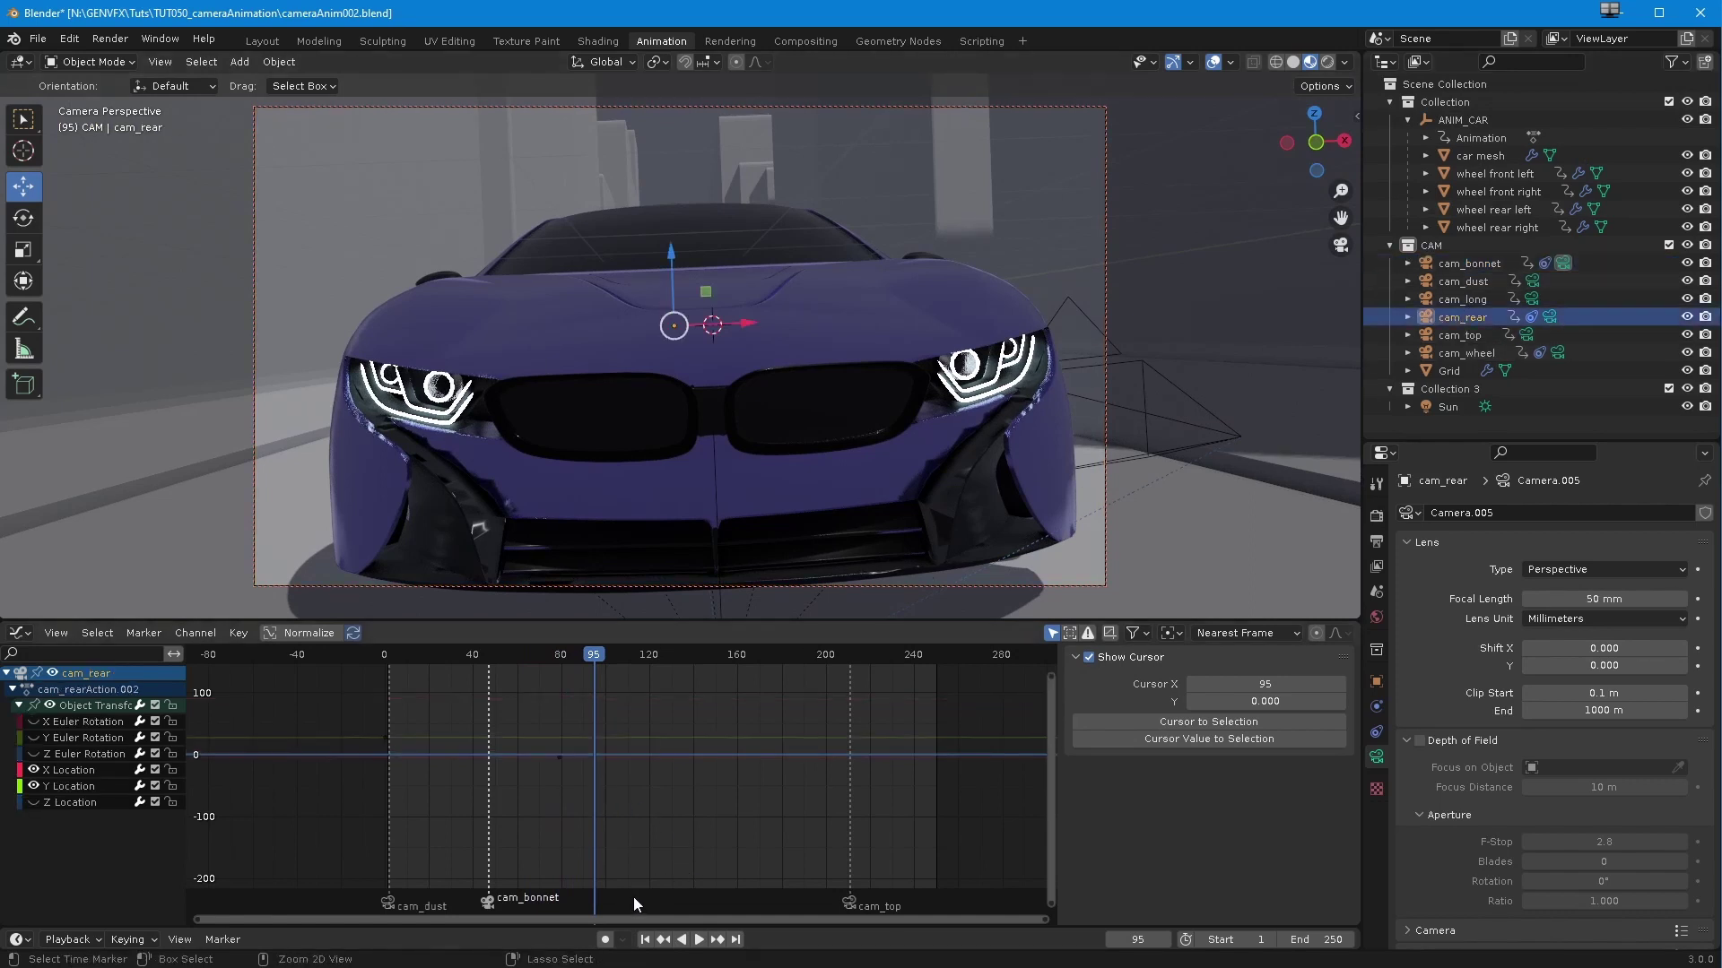
pyautogui.hotkey('ctrl', 'b')
# Step: Preview the cam_rear shot up to frame 131 and bind cam_wheel to a new marker there
pyautogui.press('space')
pyautogui.moveTo(592, 662); pyautogui.dragTo(672, 686)
pyautogui.press('space')
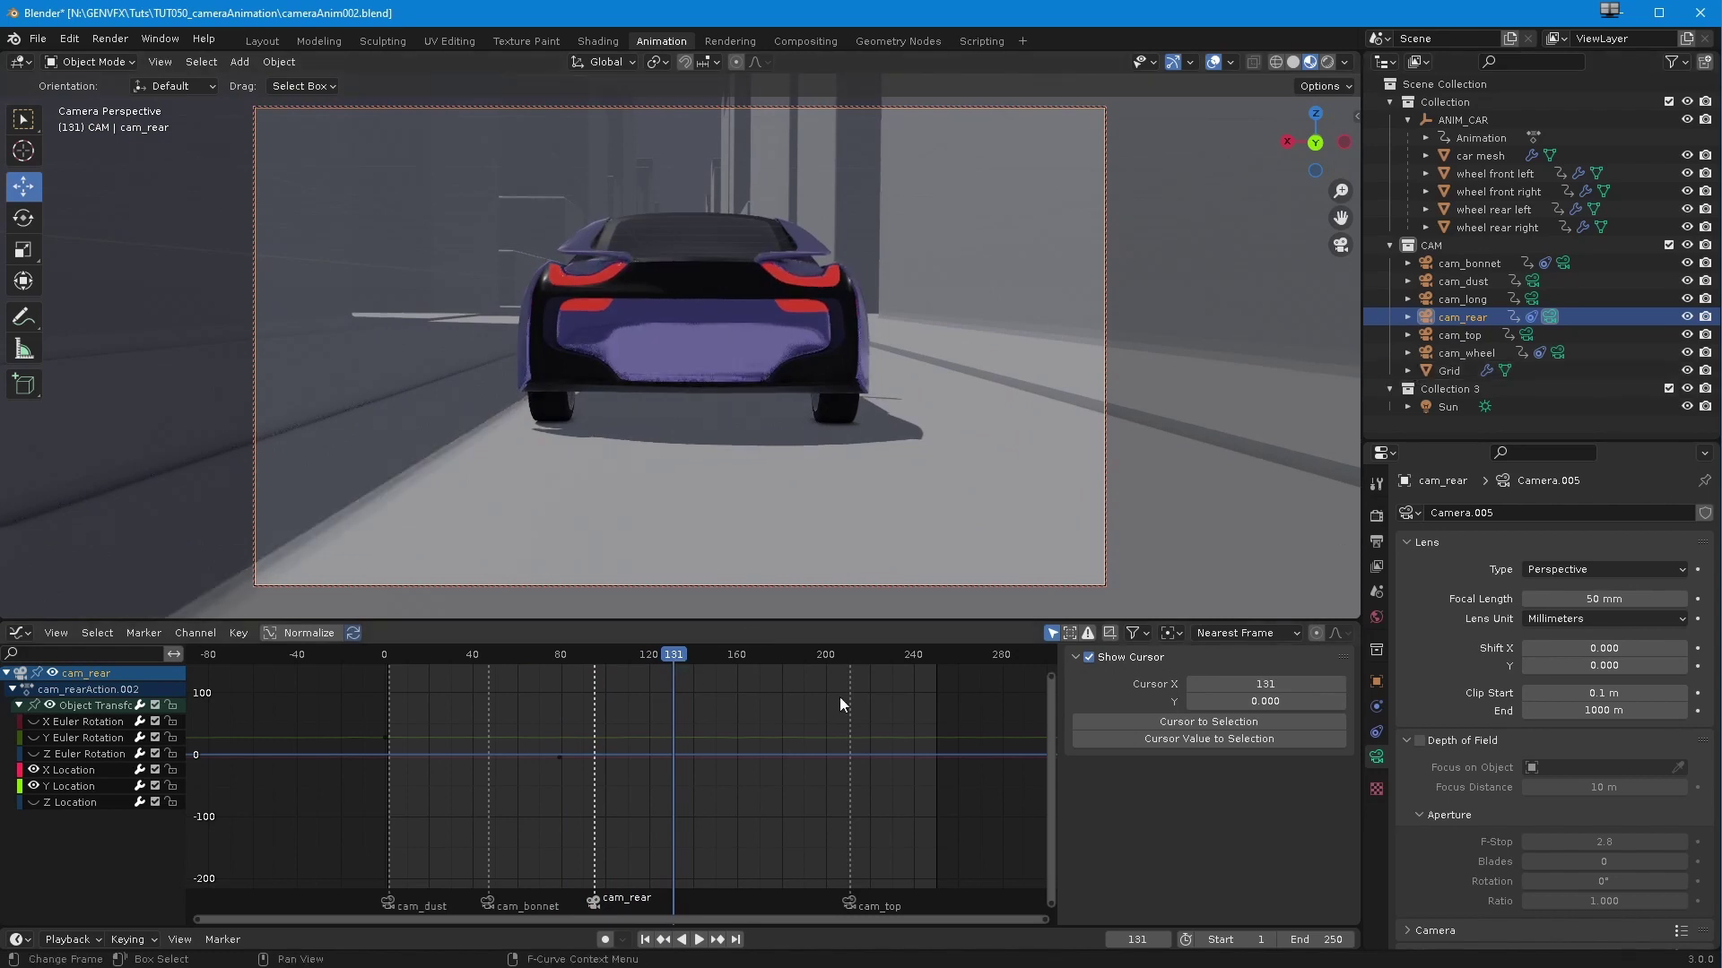
pyautogui.click(1471, 358)
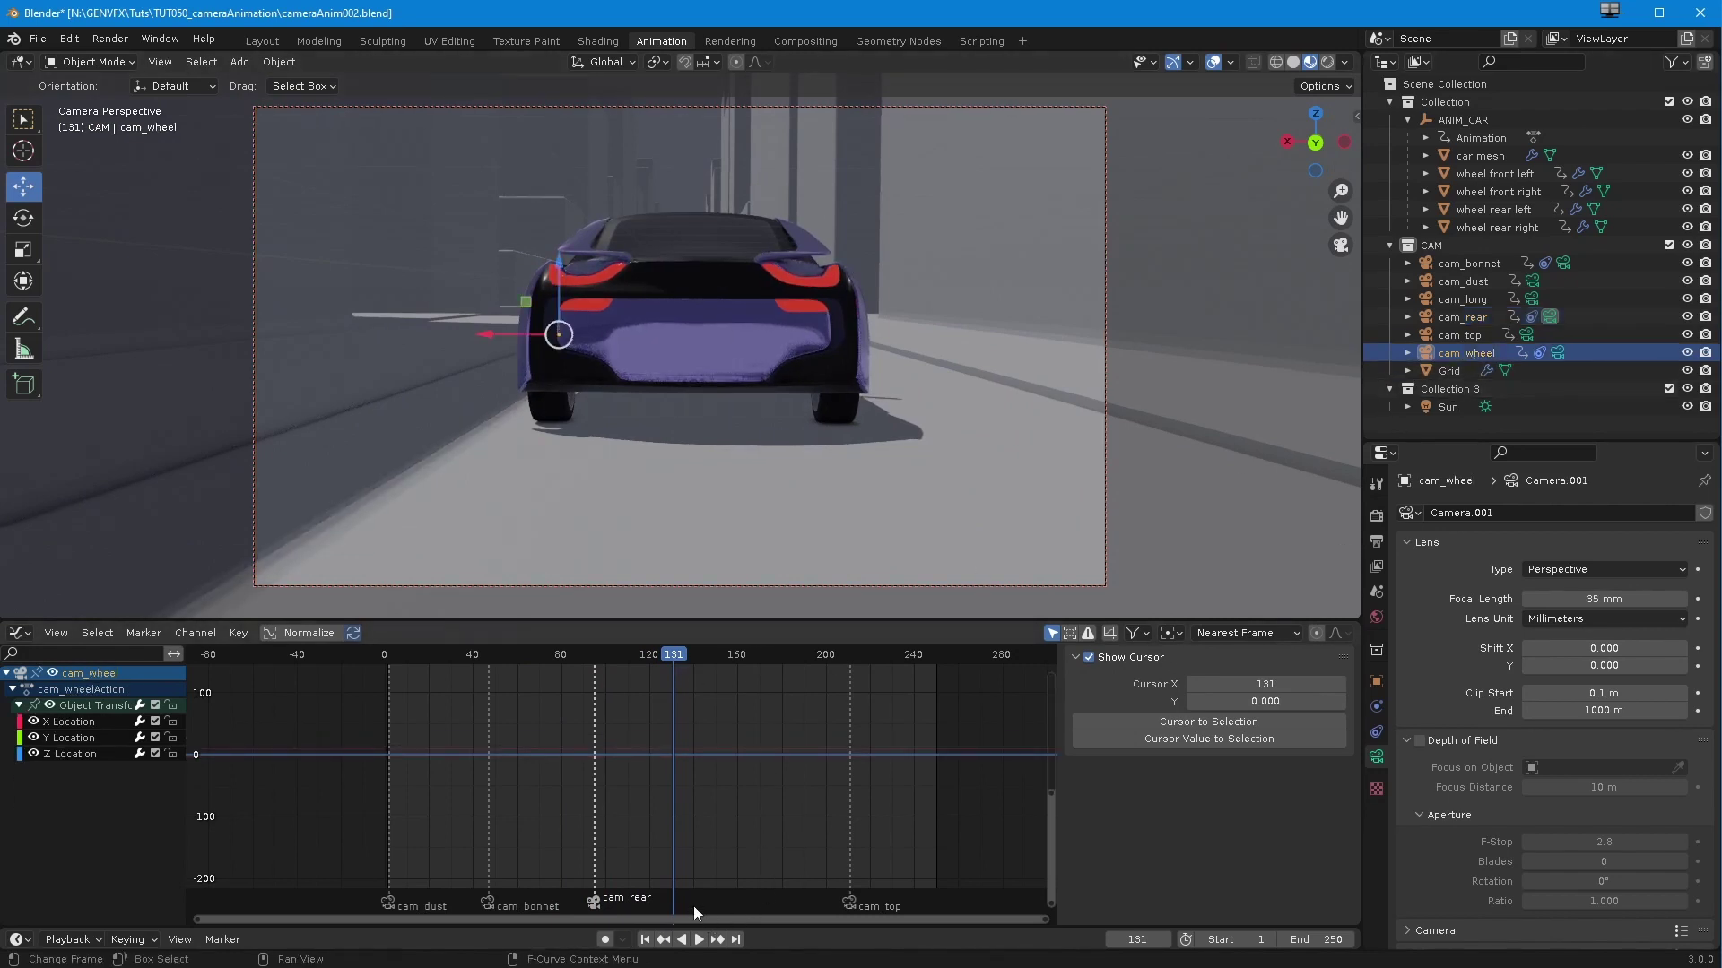
pyautogui.hotkey('ctrl', 'b')
# Step: Play the cam_wheel shot up to frame 175 and bind cam_long to a new marker there
pyautogui.press('space')
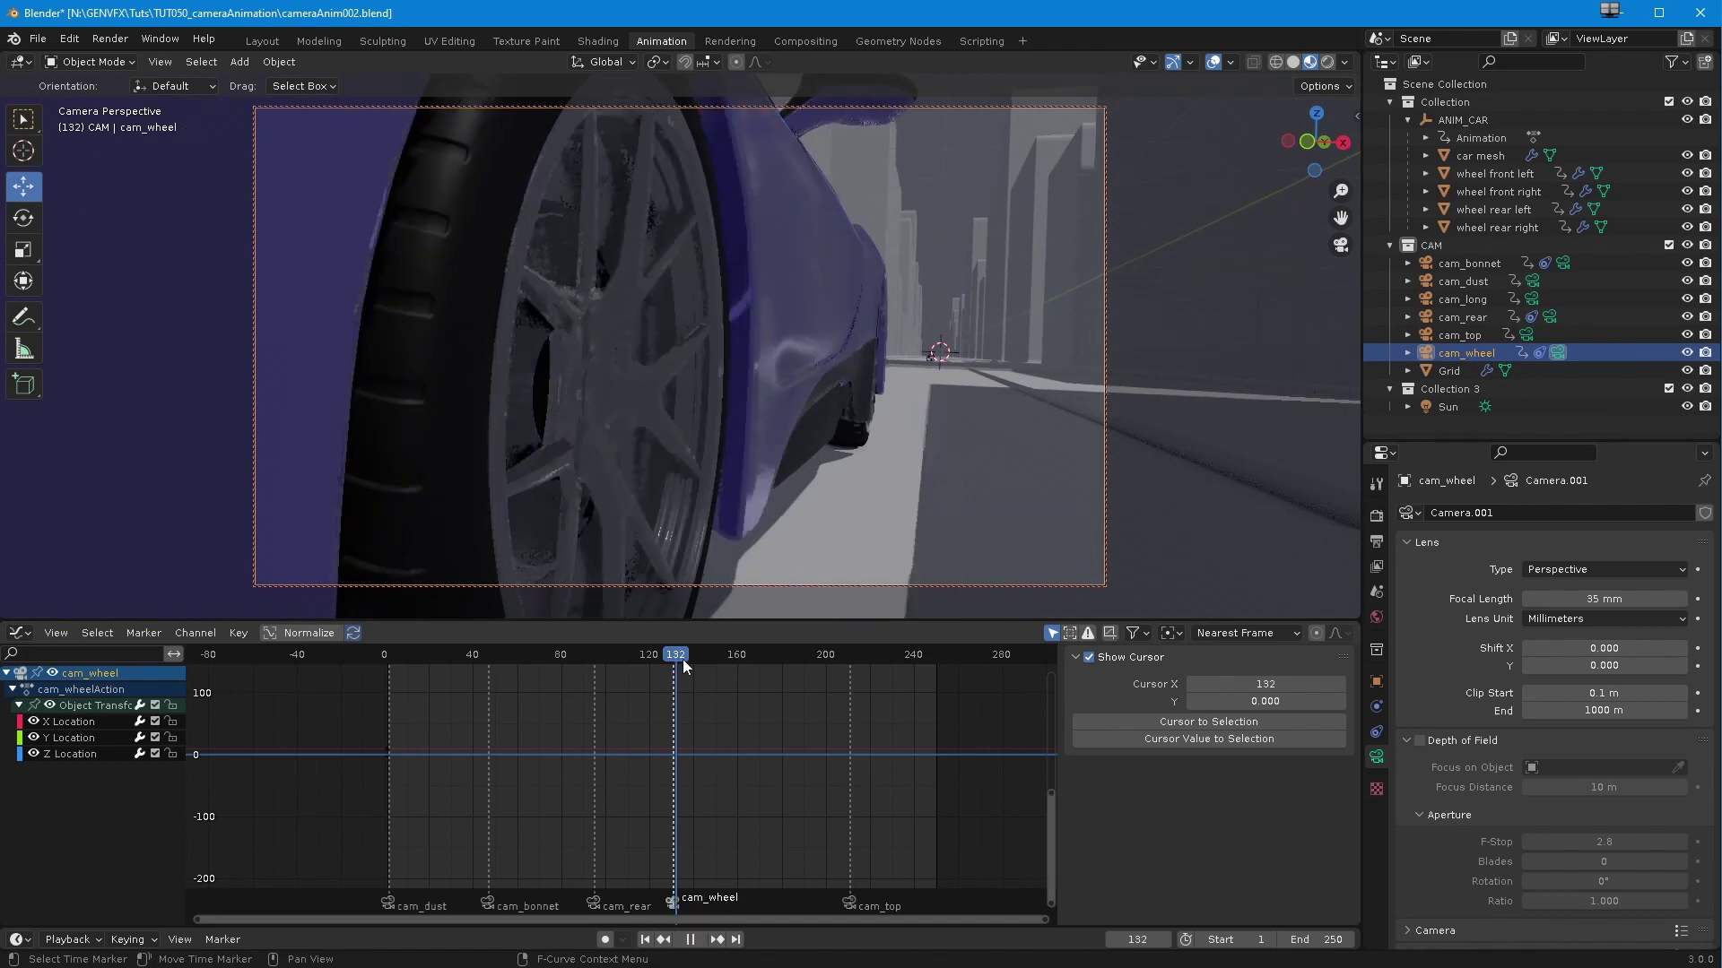
pyautogui.press('space')
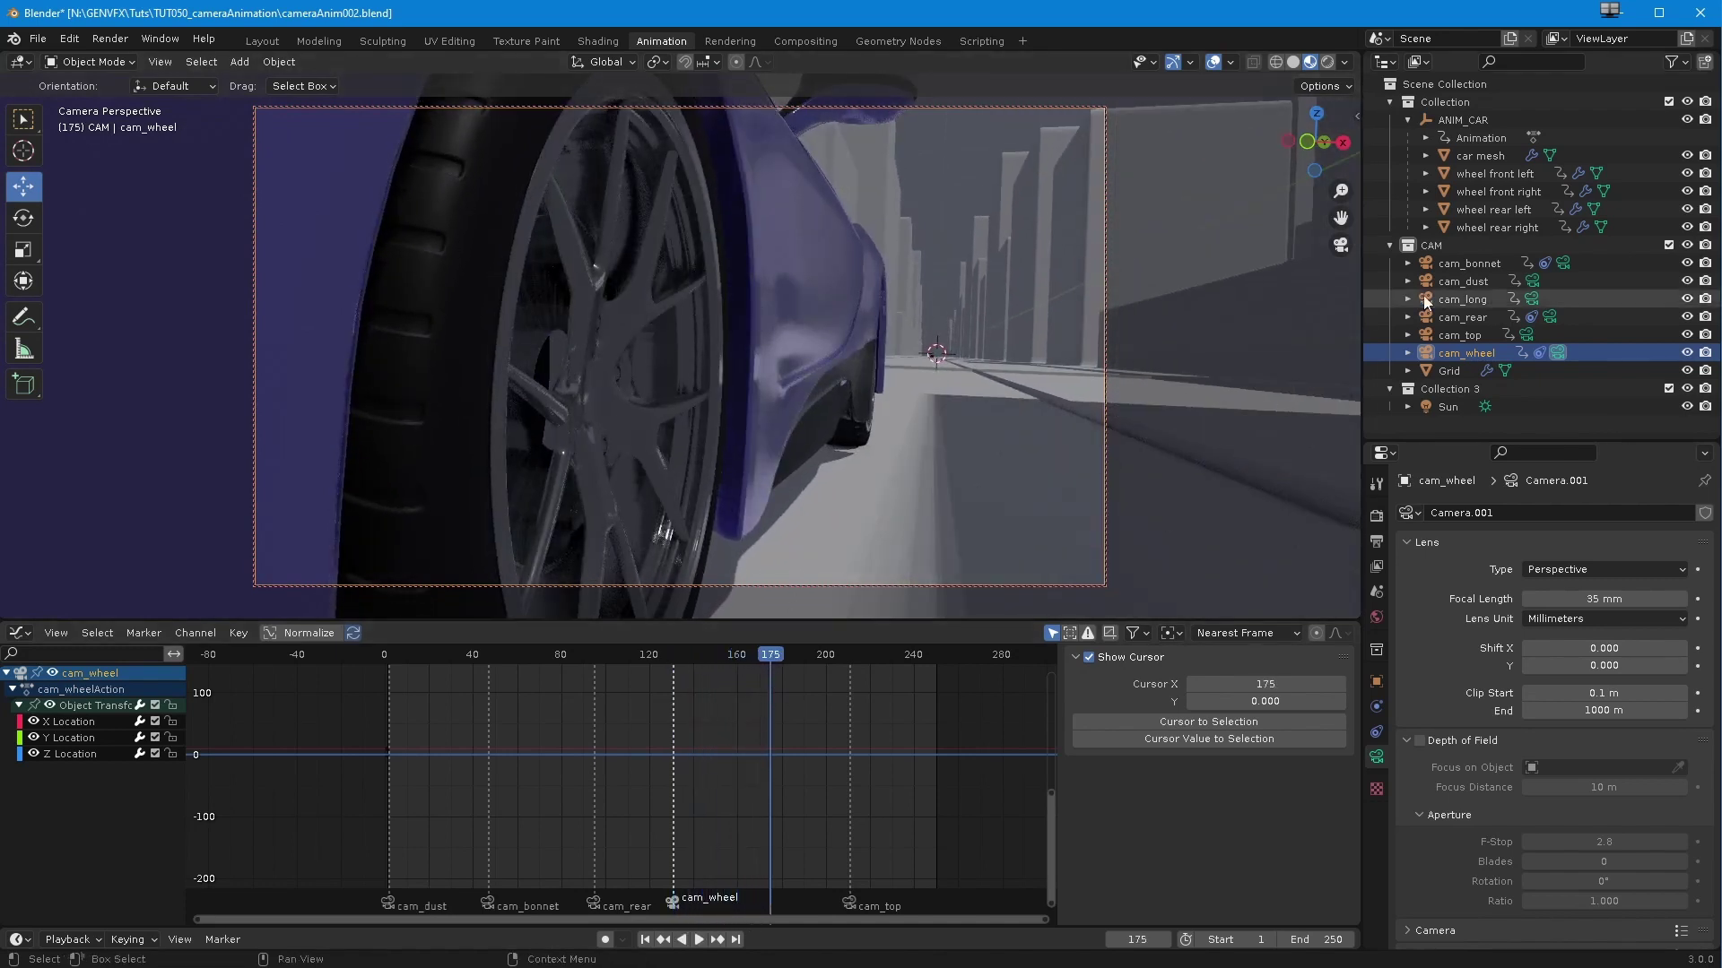
pyautogui.click(1475, 304)
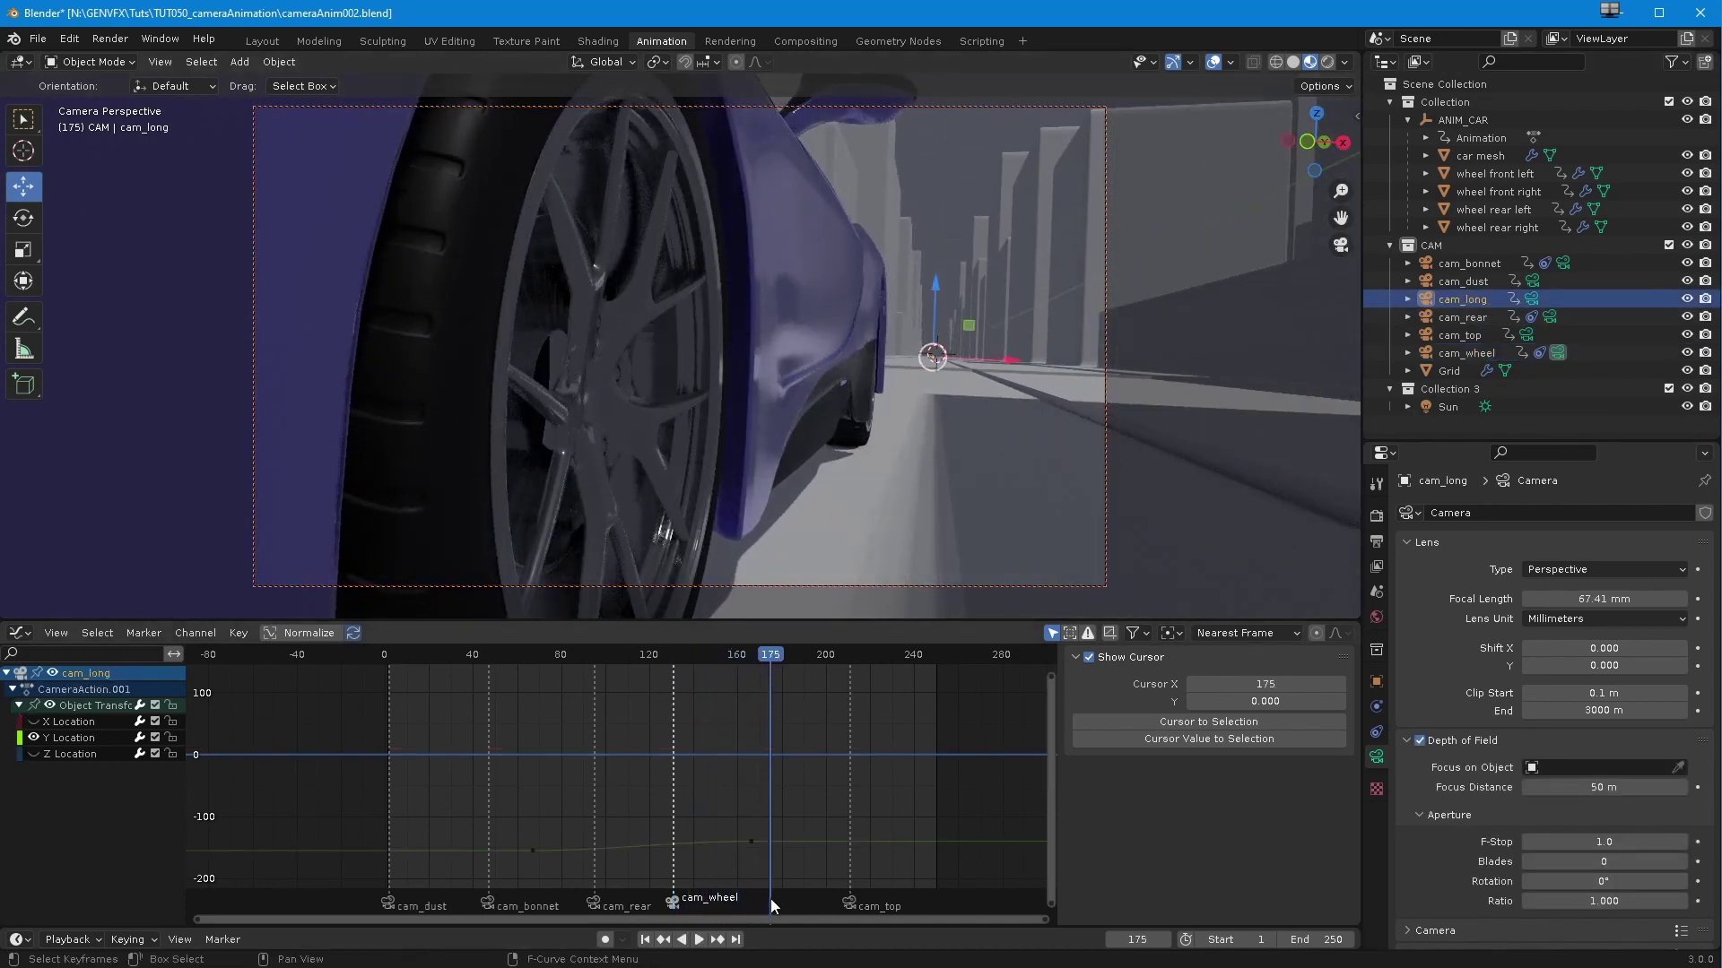
pyautogui.hotkey('ctrl', 'b')
# Step: Move the cam_bonnet, cam_rear and cam_wheel markers earlier, to about frames 35, 67 and 106, and play back the cuts
pyautogui.moveTo(734, 657); pyautogui.dragTo(728, 659)
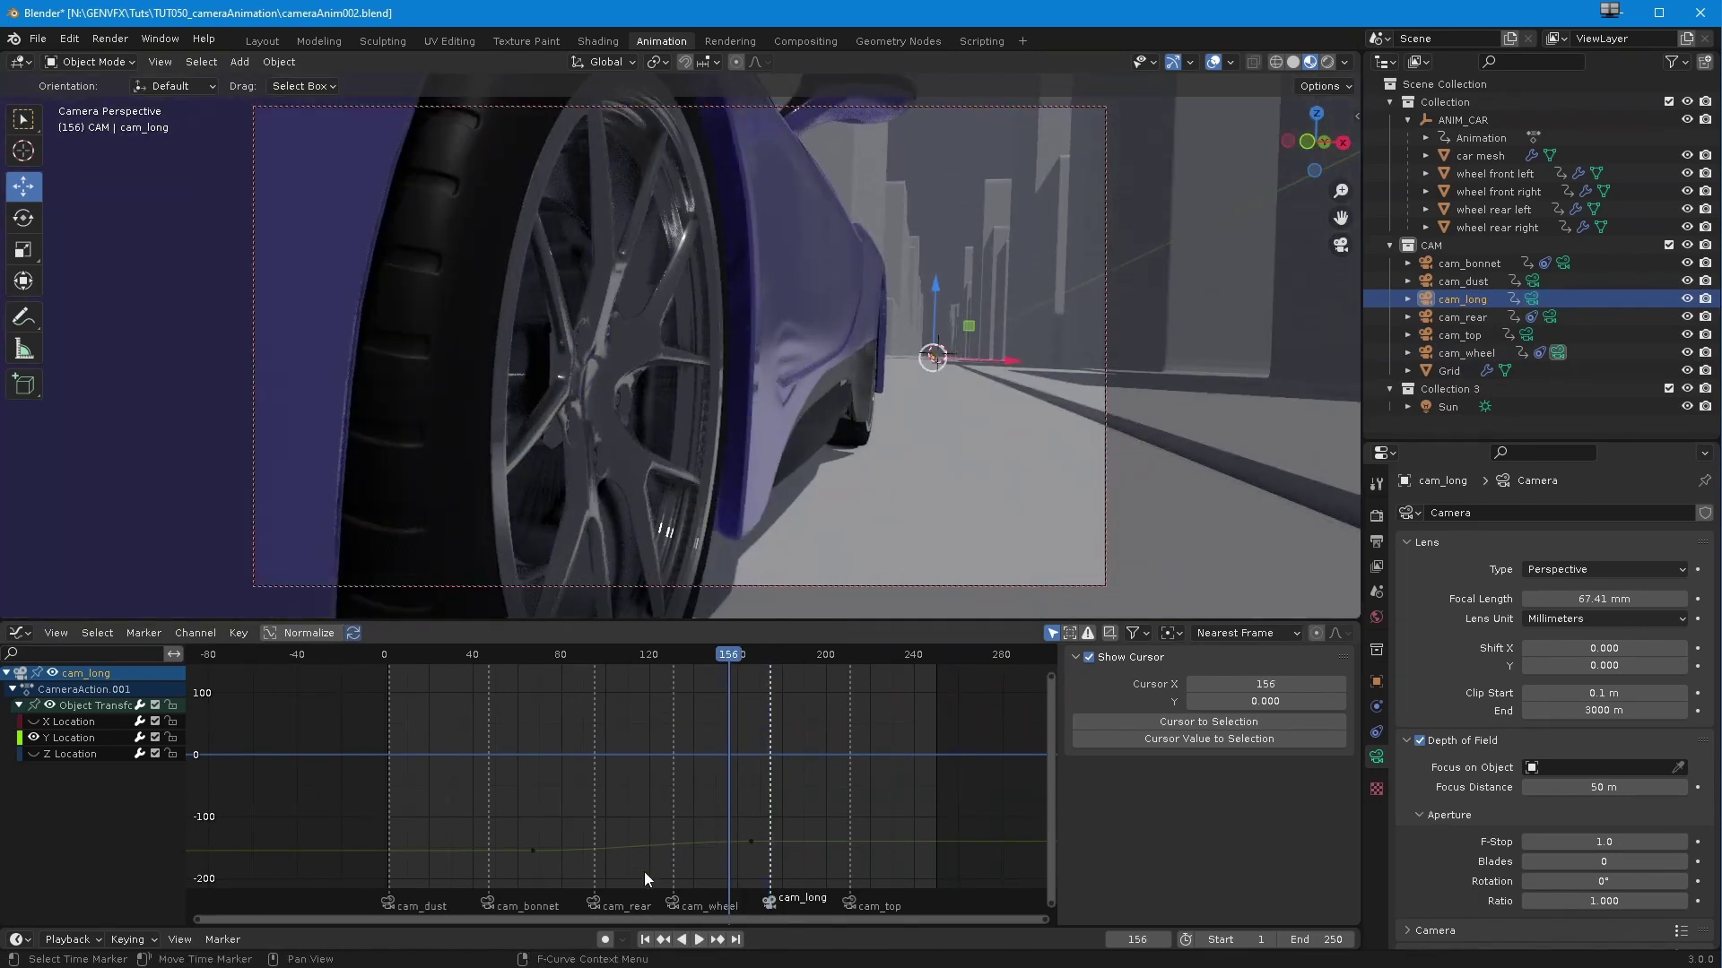
pyautogui.moveTo(490, 906); pyautogui.dragTo(462, 907)
pyautogui.moveTo(595, 905); pyautogui.dragTo(534, 906)
pyautogui.moveTo(656, 910); pyautogui.dragTo(618, 906)
pyautogui.click(433, 653)
pyautogui.press('space')
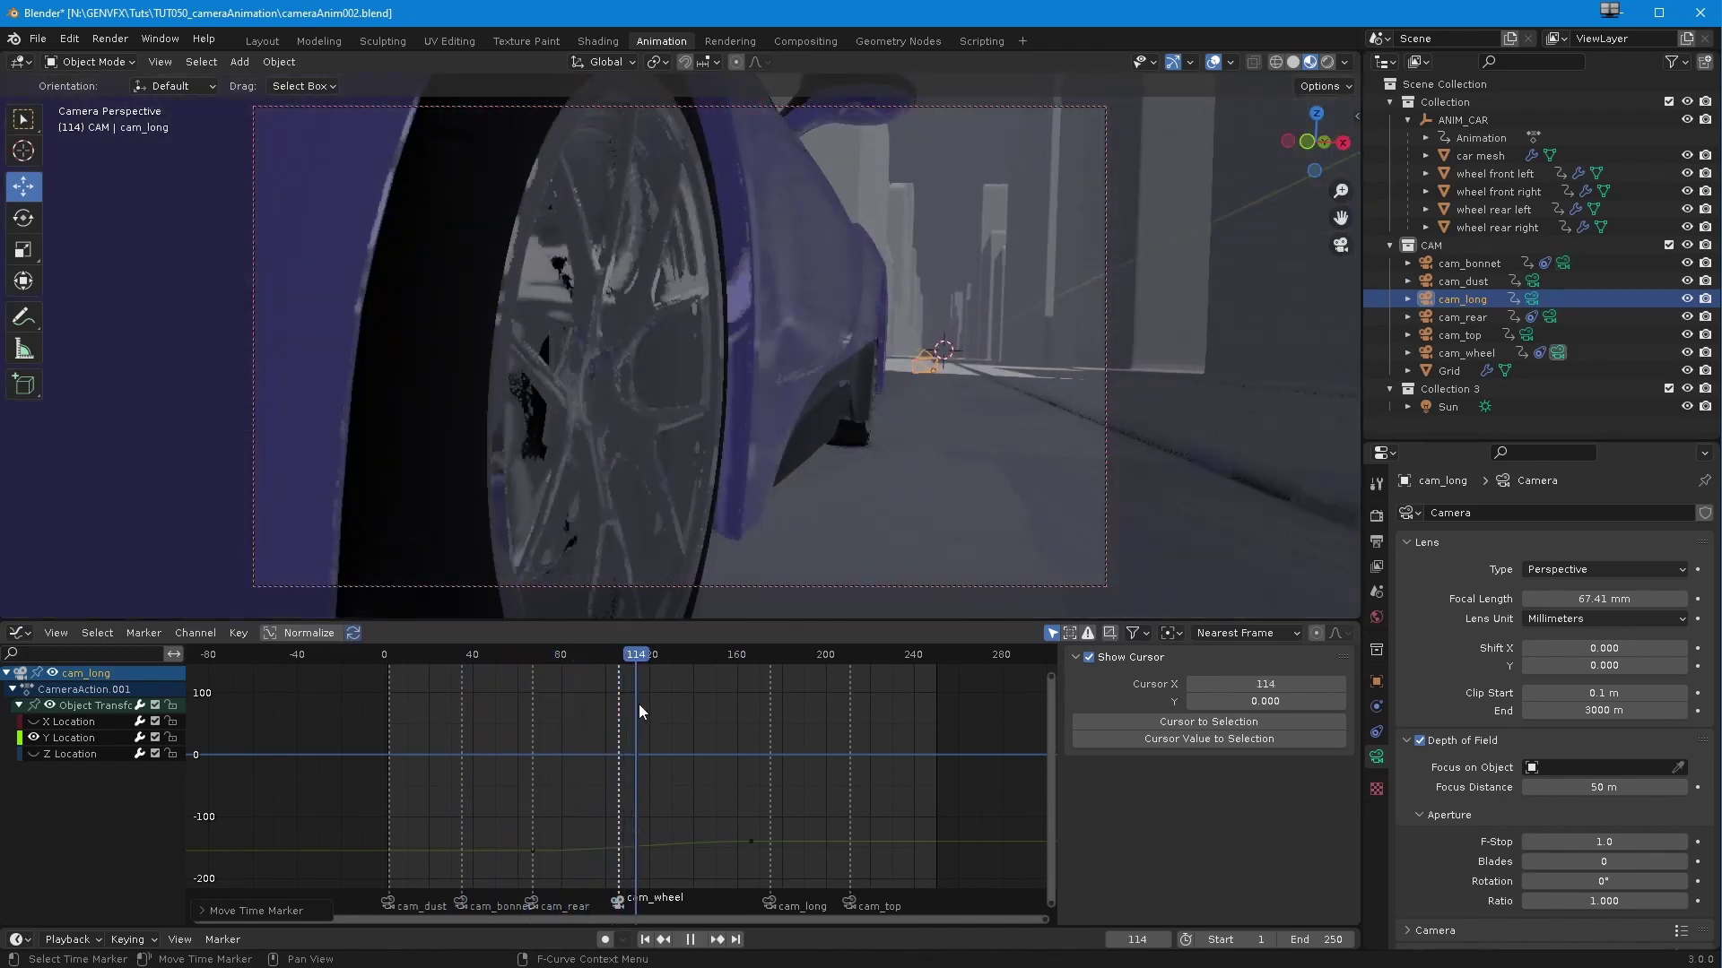
pyautogui.press('space')
# Step: Swap the order of the last two shots before cam_top, placing the cam_long marker at about frame 100 and cam_wheel at about frame 172
pyautogui.moveTo(773, 906); pyautogui.dragTo(671, 904)
pyautogui.moveTo(653, 674); pyautogui.dragTo(756, 750)
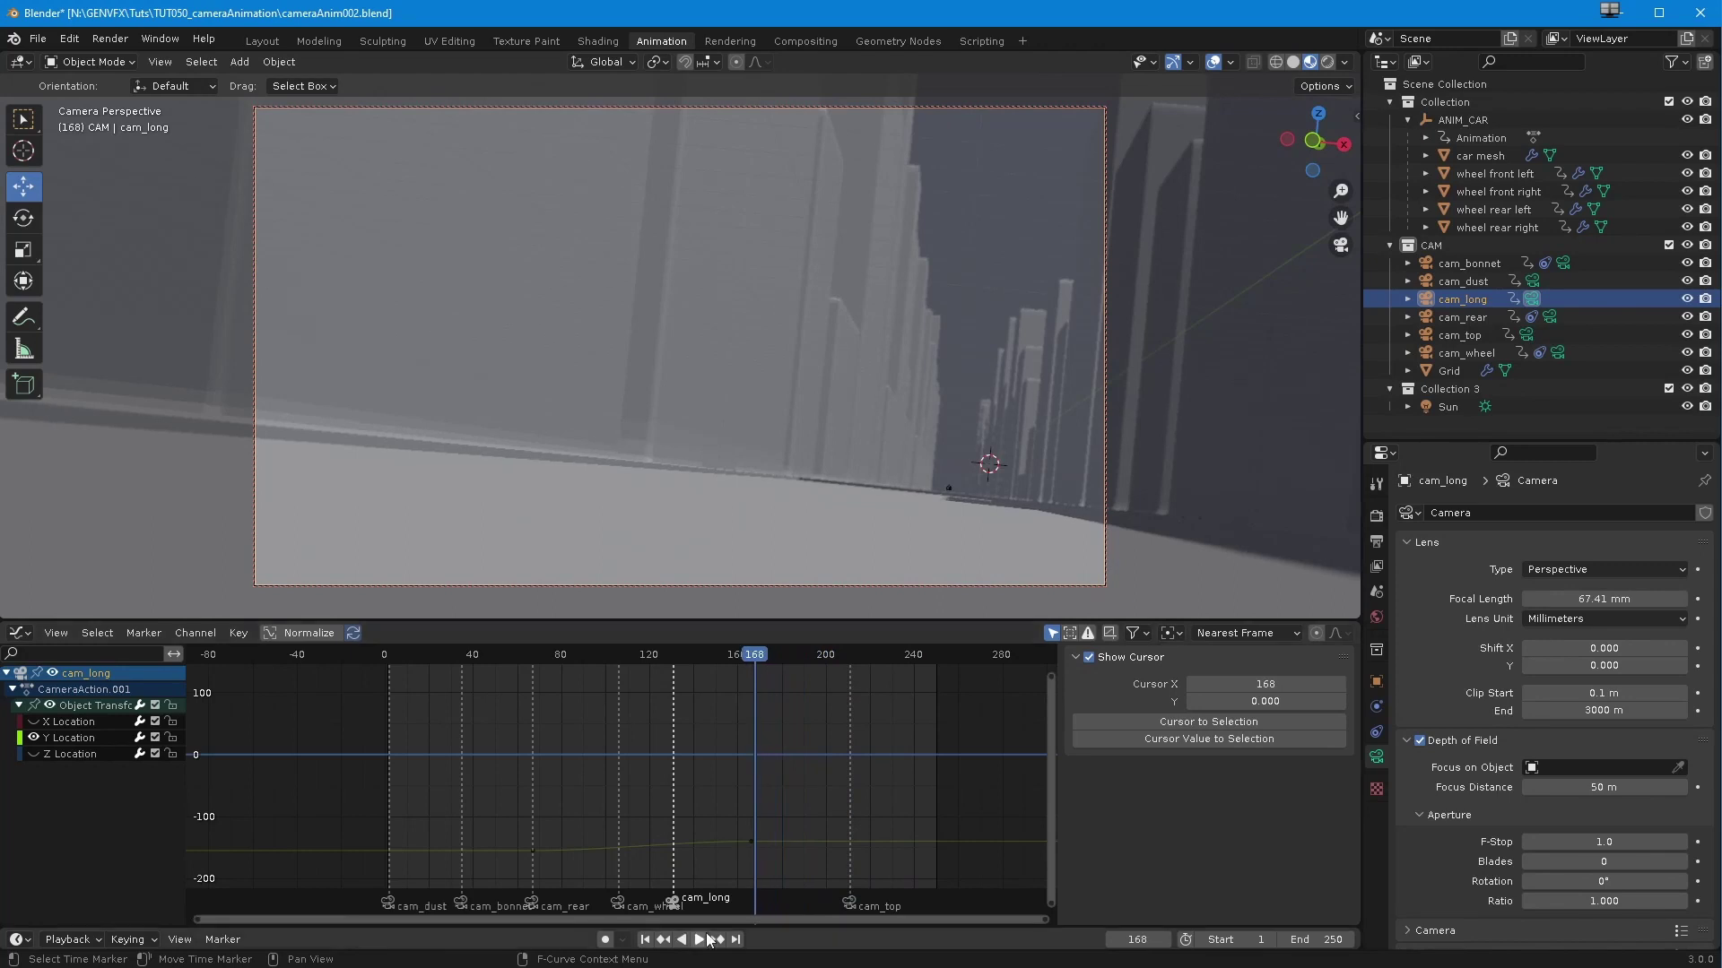
pyautogui.moveTo(617, 904)
pyautogui.mouseDown()
pyautogui.moveTo(762, 920)
pyautogui.moveTo(625, 902)
pyautogui.mouseUp()
pyautogui.moveTo(579, 692)
pyautogui.mouseDown()
pyautogui.moveTo(588, 654)
pyautogui.moveTo(636, 669)
pyautogui.moveTo(601, 671)
pyautogui.mouseUp()
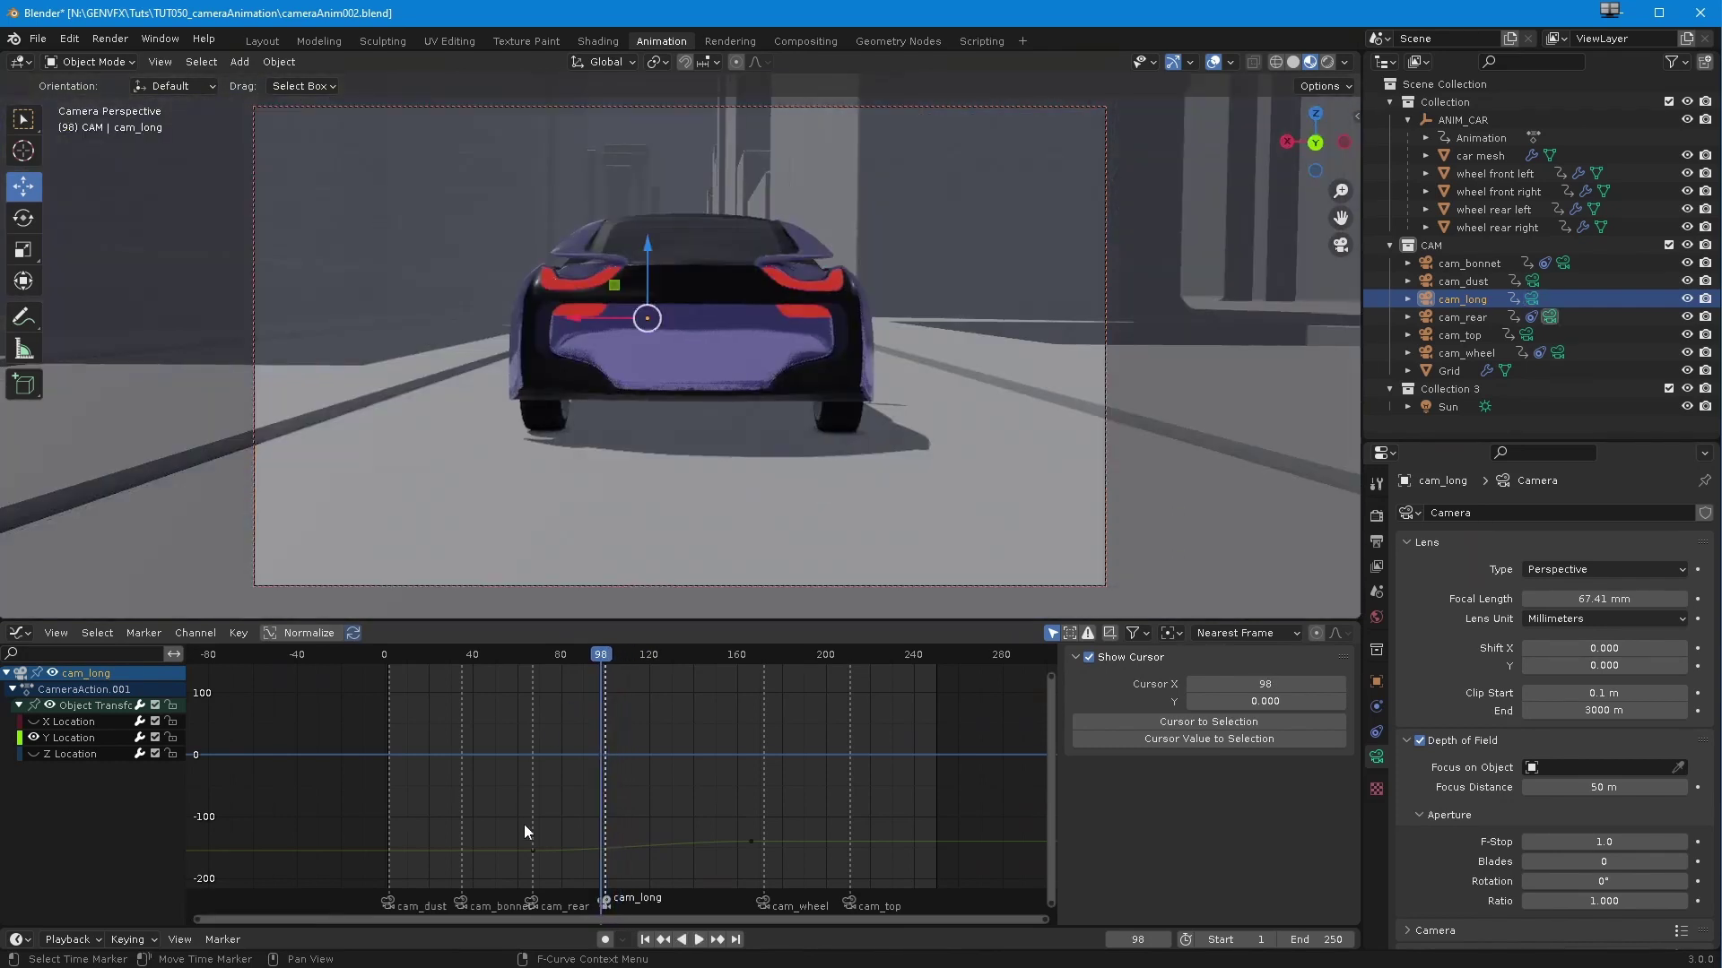
# Step: Place the cam_long marker at about frame 85 and the cam_rear marker after it at about frame 110
pyautogui.click(531, 906)
pyautogui.moveTo(540, 904)
pyautogui.mouseDown()
pyautogui.moveTo(683, 912)
pyautogui.moveTo(572, 906)
pyautogui.mouseUp()
pyautogui.moveTo(568, 655)
pyautogui.mouseDown()
pyautogui.moveTo(548, 655)
pyautogui.moveTo(647, 676)
pyautogui.moveTo(581, 657)
pyautogui.moveTo(627, 675)
pyautogui.mouseUp()
pyautogui.moveTo(682, 902); pyautogui.dragTo(630, 907)
# Step: Preview the cuts and move the cam_wheel marker earlier, to about frame 137
pyautogui.moveTo(560, 685)
pyautogui.mouseDown()
pyautogui.moveTo(557, 659)
pyautogui.moveTo(704, 701)
pyautogui.mouseUp()
pyautogui.moveTo(759, 904); pyautogui.dragTo(703, 911)
pyautogui.moveTo(615, 664); pyautogui.dragTo(683, 678)
pyautogui.moveTo(705, 904); pyautogui.dragTo(686, 906)
# Step: Scrub through the edit to frame 166 and bind cam_bonnet to a second marker there
pyautogui.moveTo(573, 653); pyautogui.dragTo(750, 707)
pyautogui.click(465, 906)
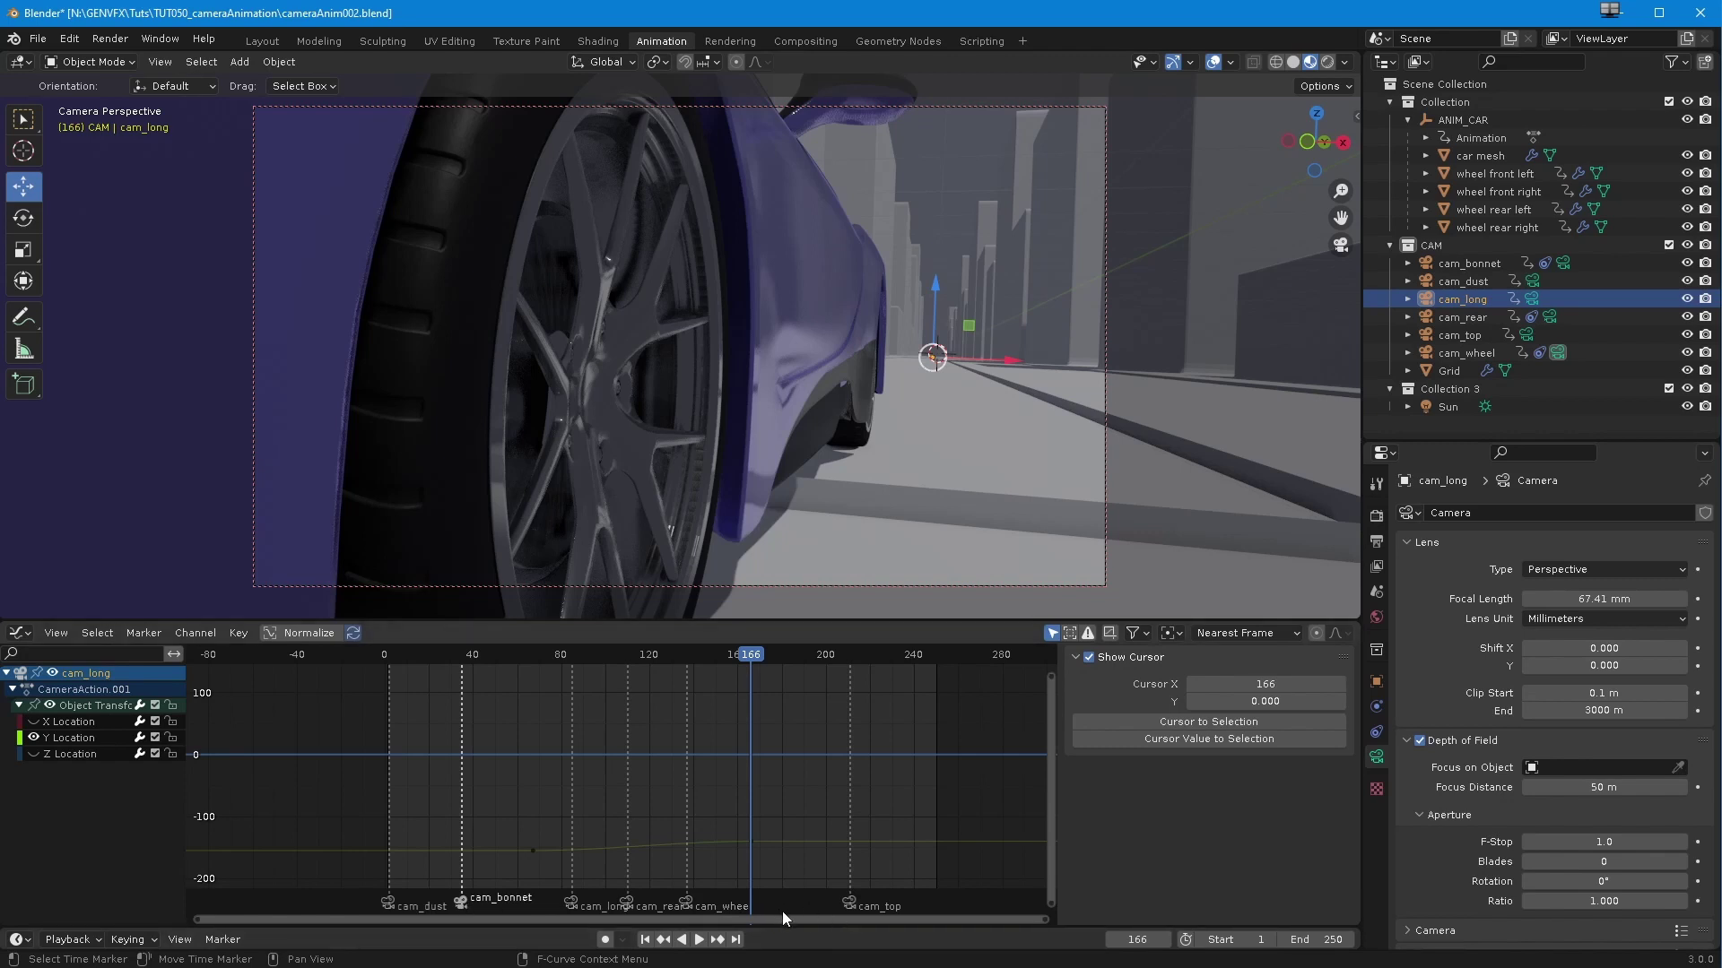
pyautogui.click(1471, 264)
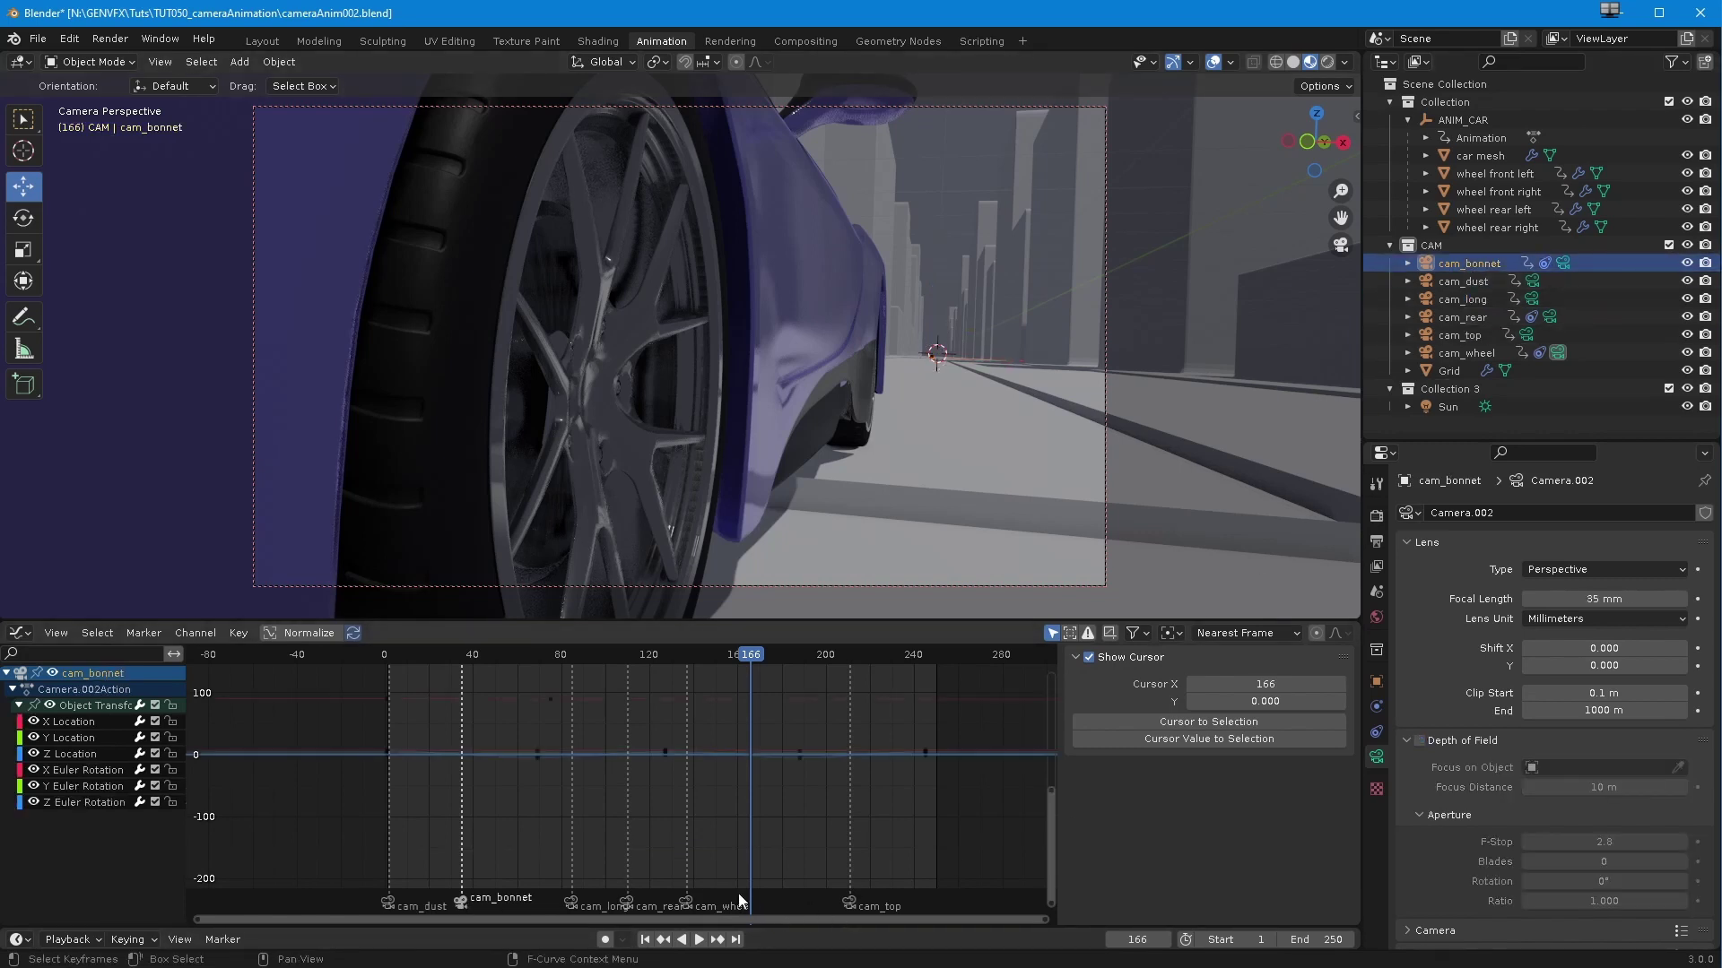
pyautogui.hotkey('ctrl', 'b')
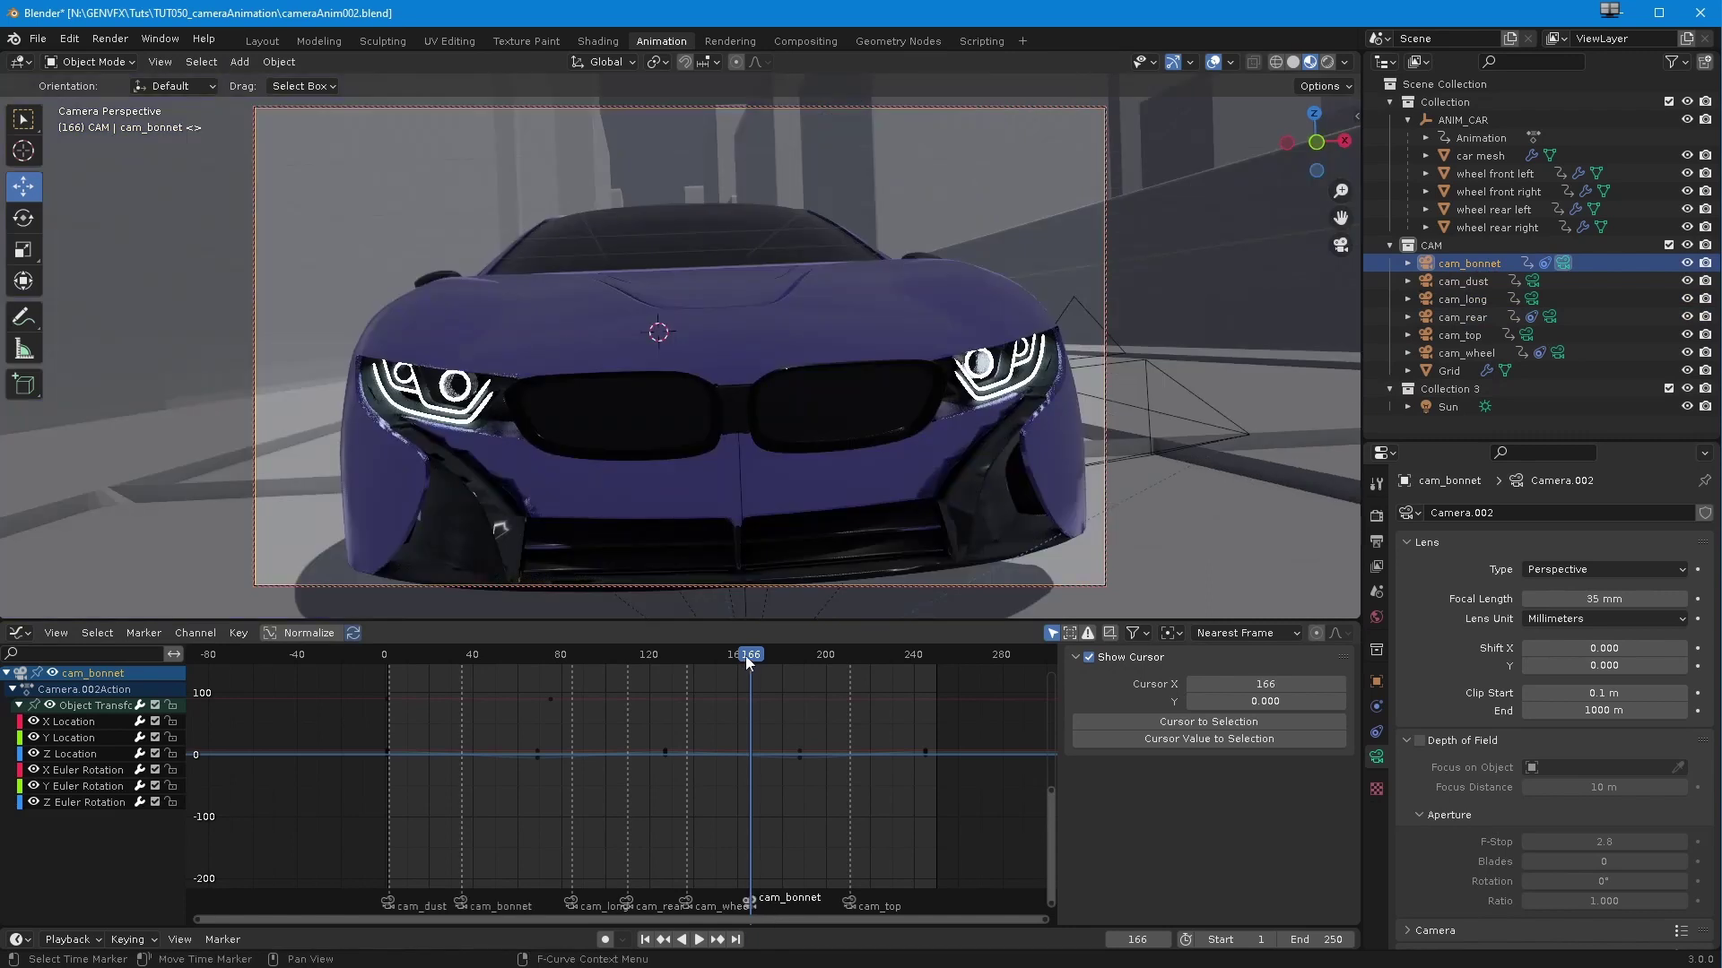
# Step: Play the closing cam_bonnet and cam_top shots and return to the first frame of the timeline
pyautogui.press('space')
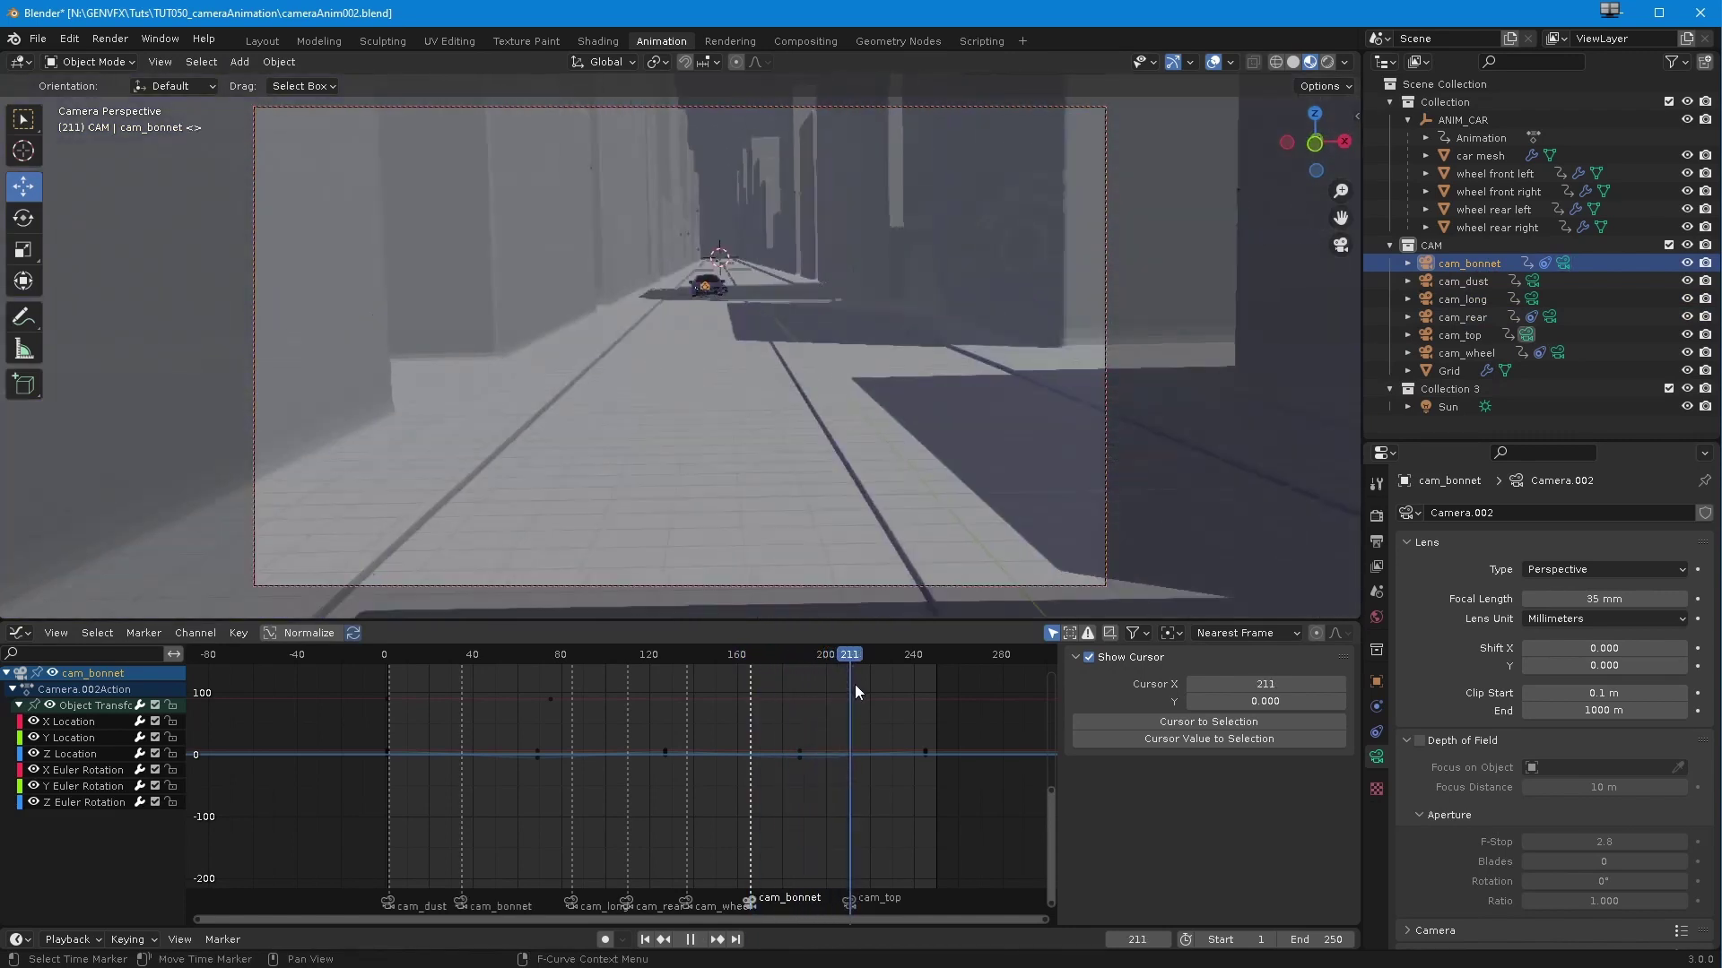
pyautogui.press('space')
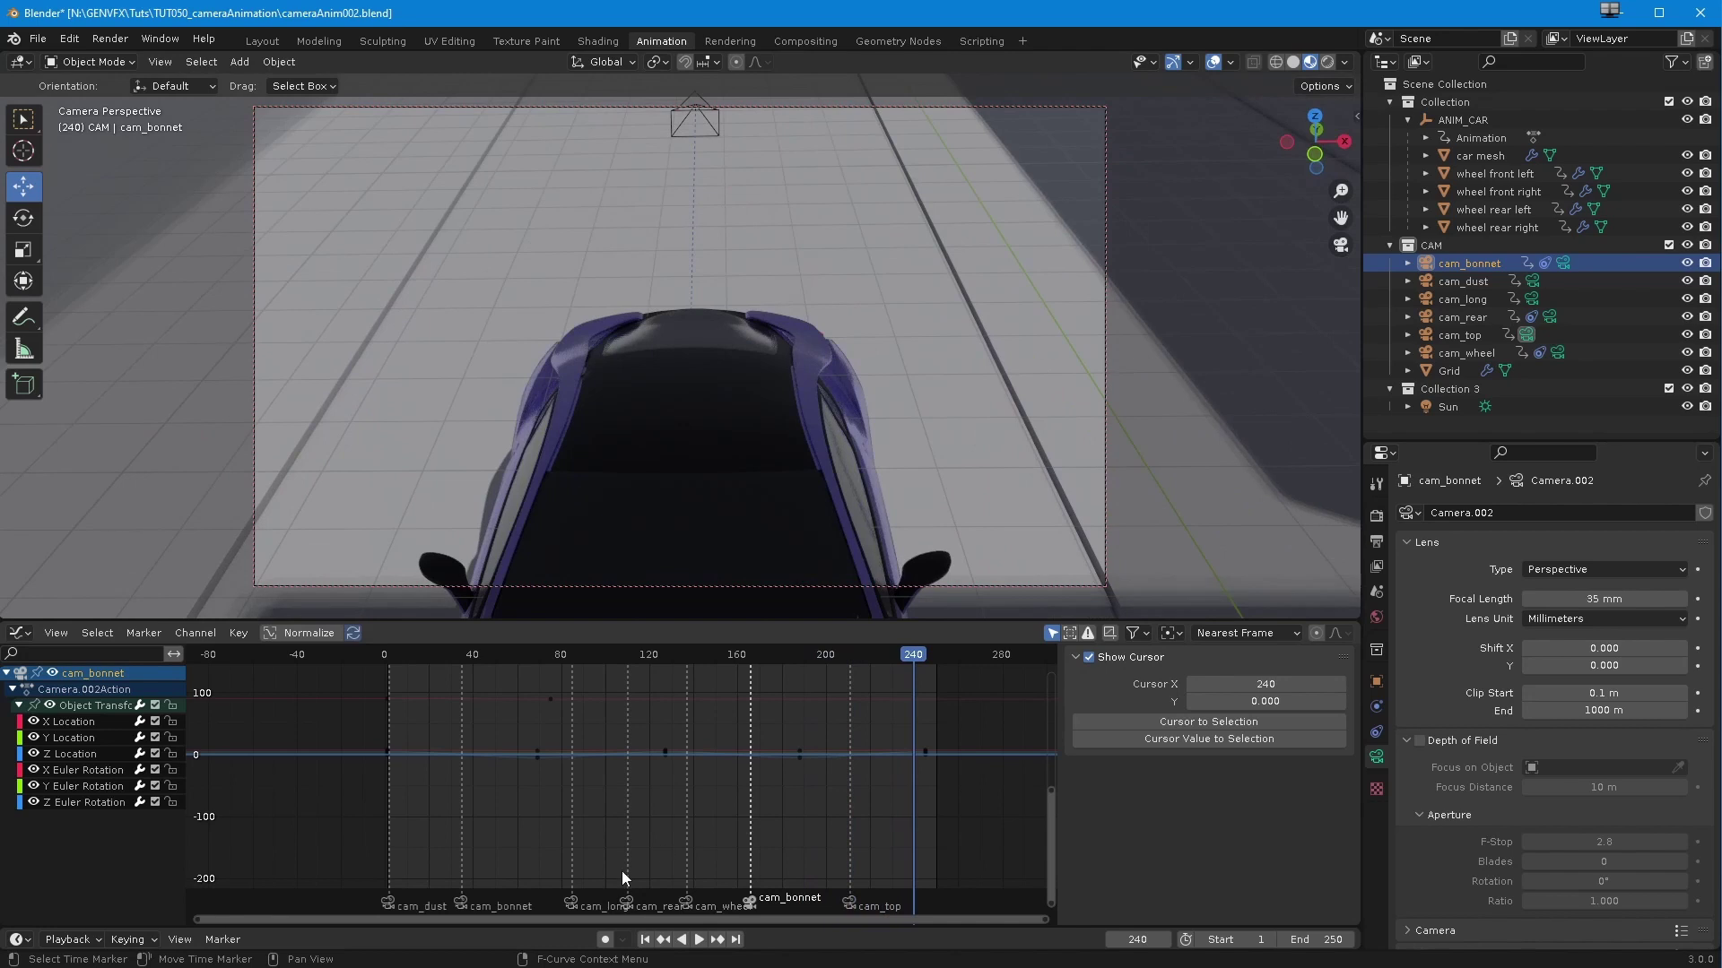
pyautogui.click(645, 939)
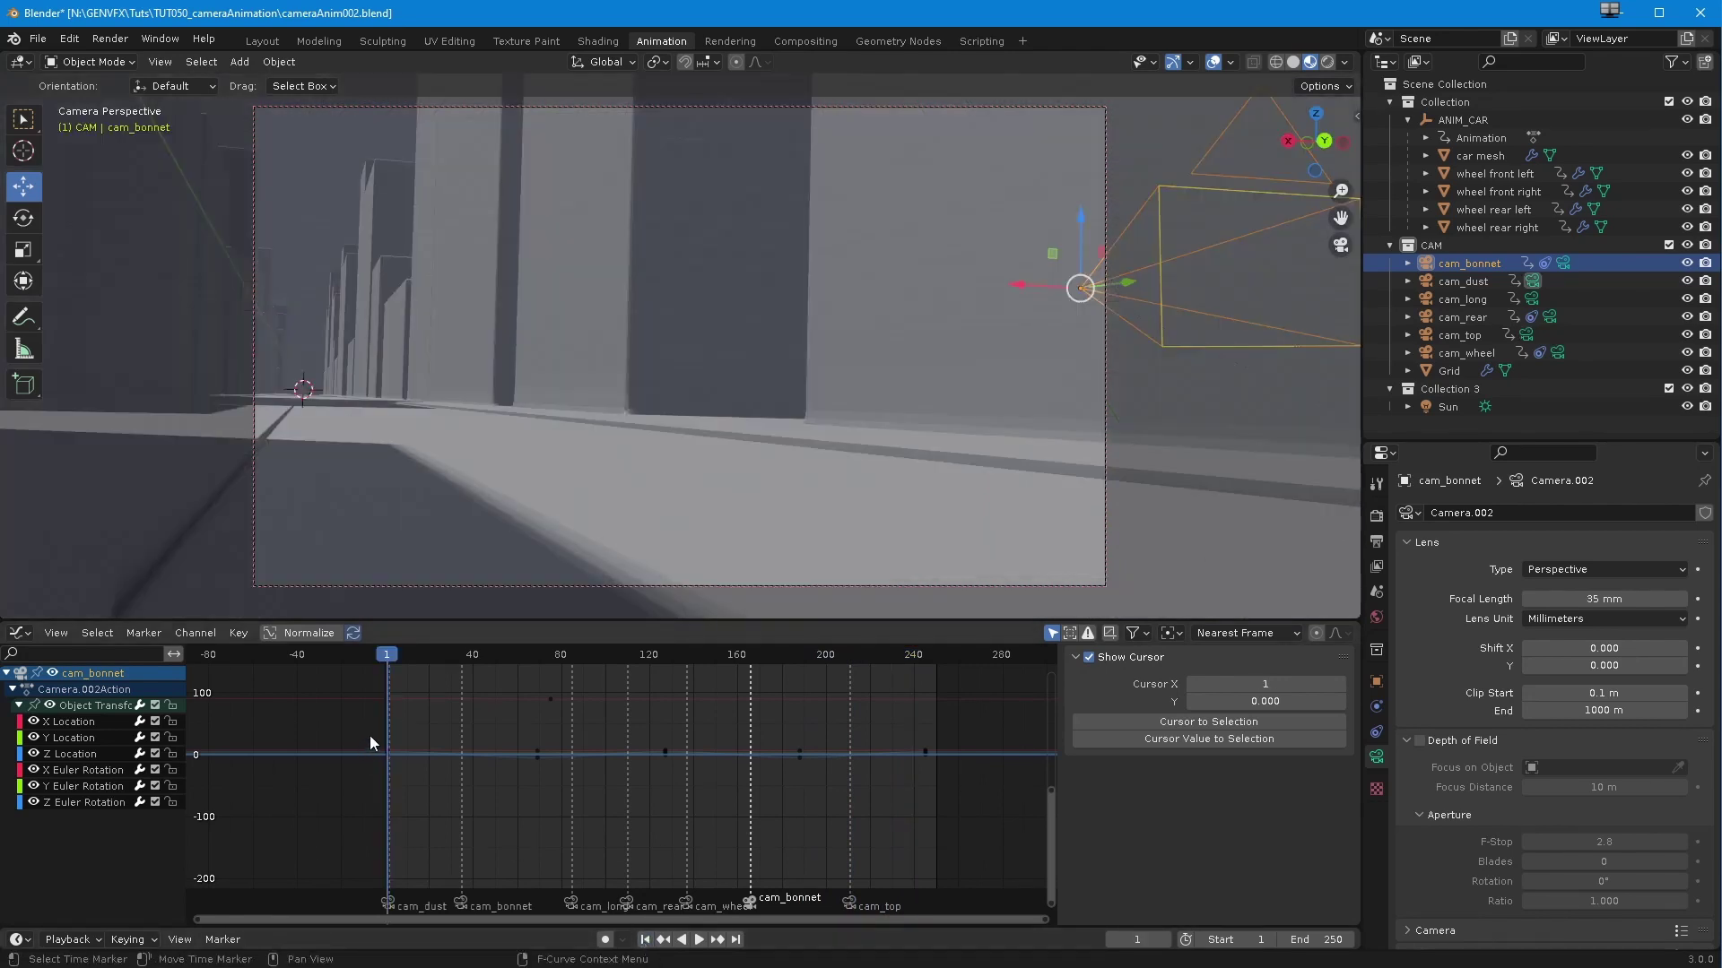
# Step: Preview the opening cam_dust shot to frame 18, and split the 3D viewport to show the Render Result in an Image Editor beside it
pyautogui.click(700, 940)
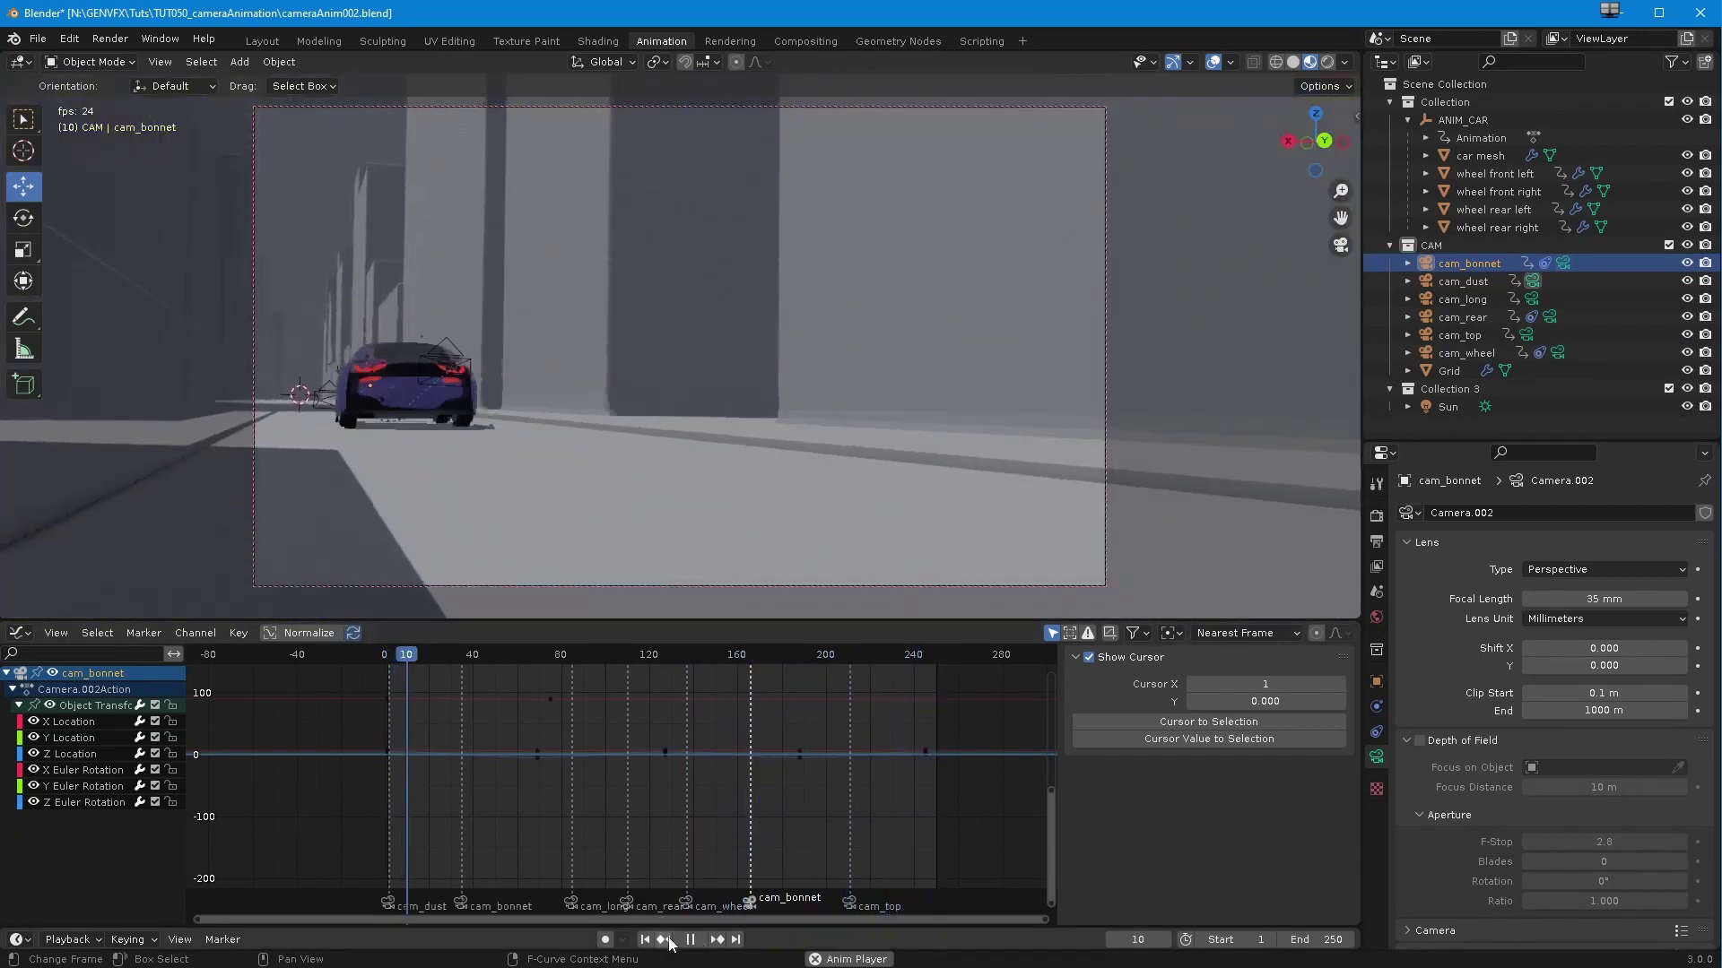
pyautogui.click(690, 939)
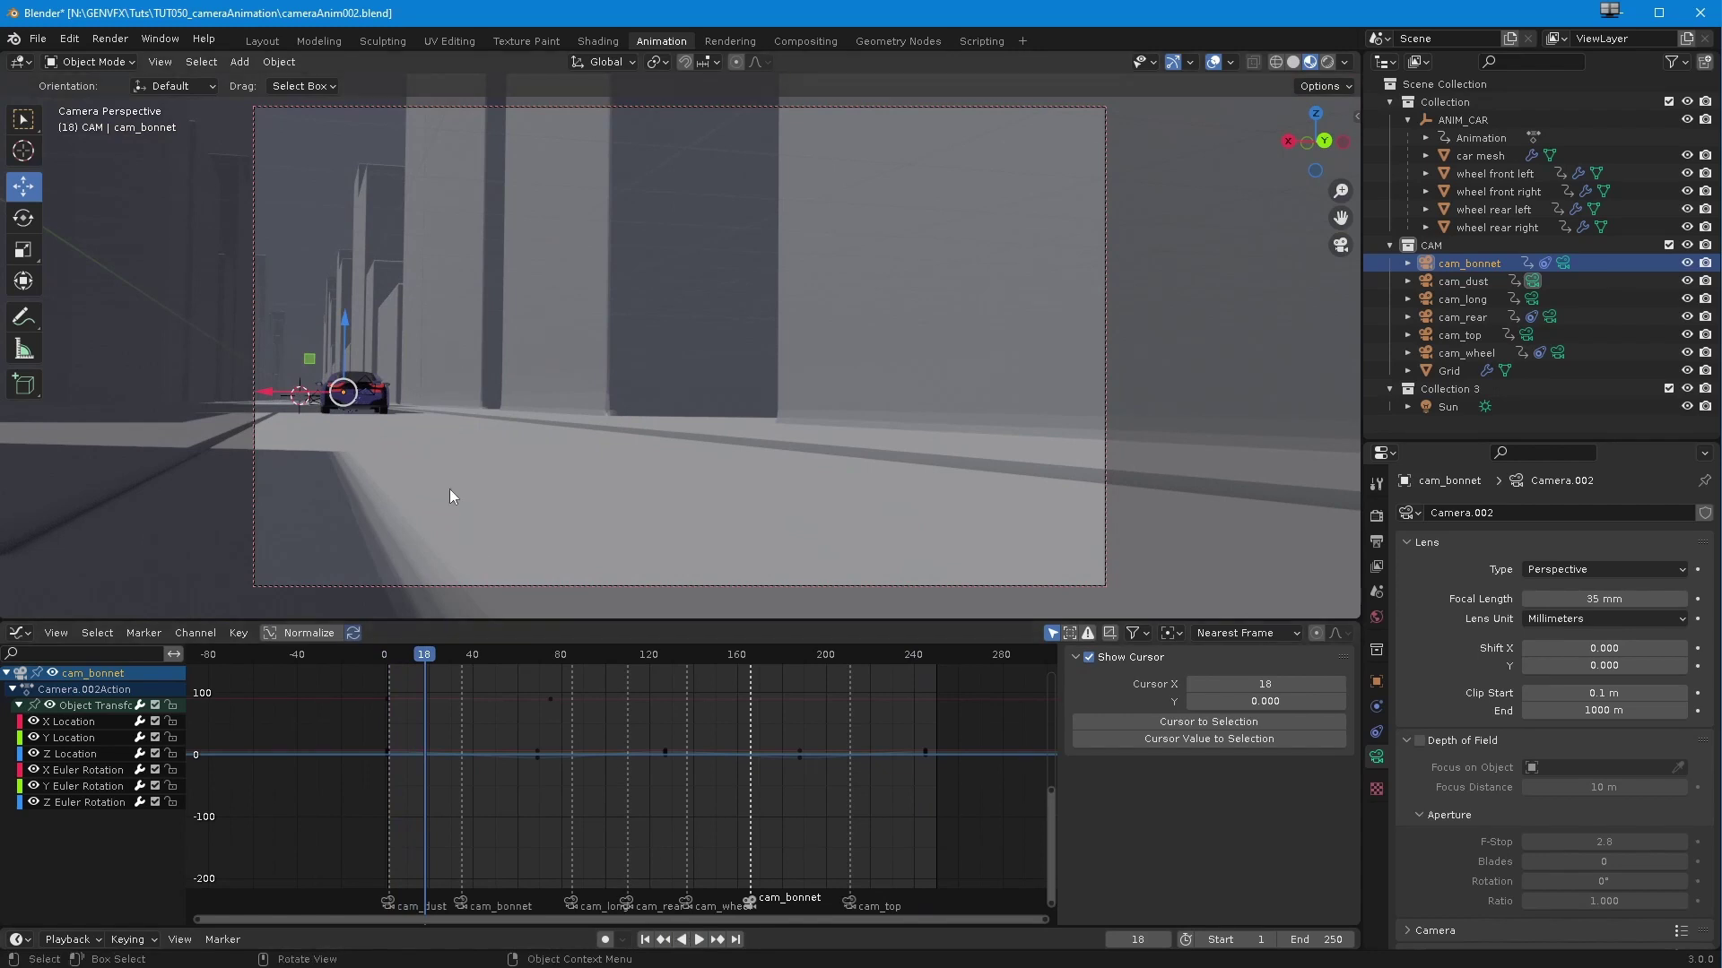
pyautogui.moveTo(10, 56); pyautogui.dragTo(645, 154)
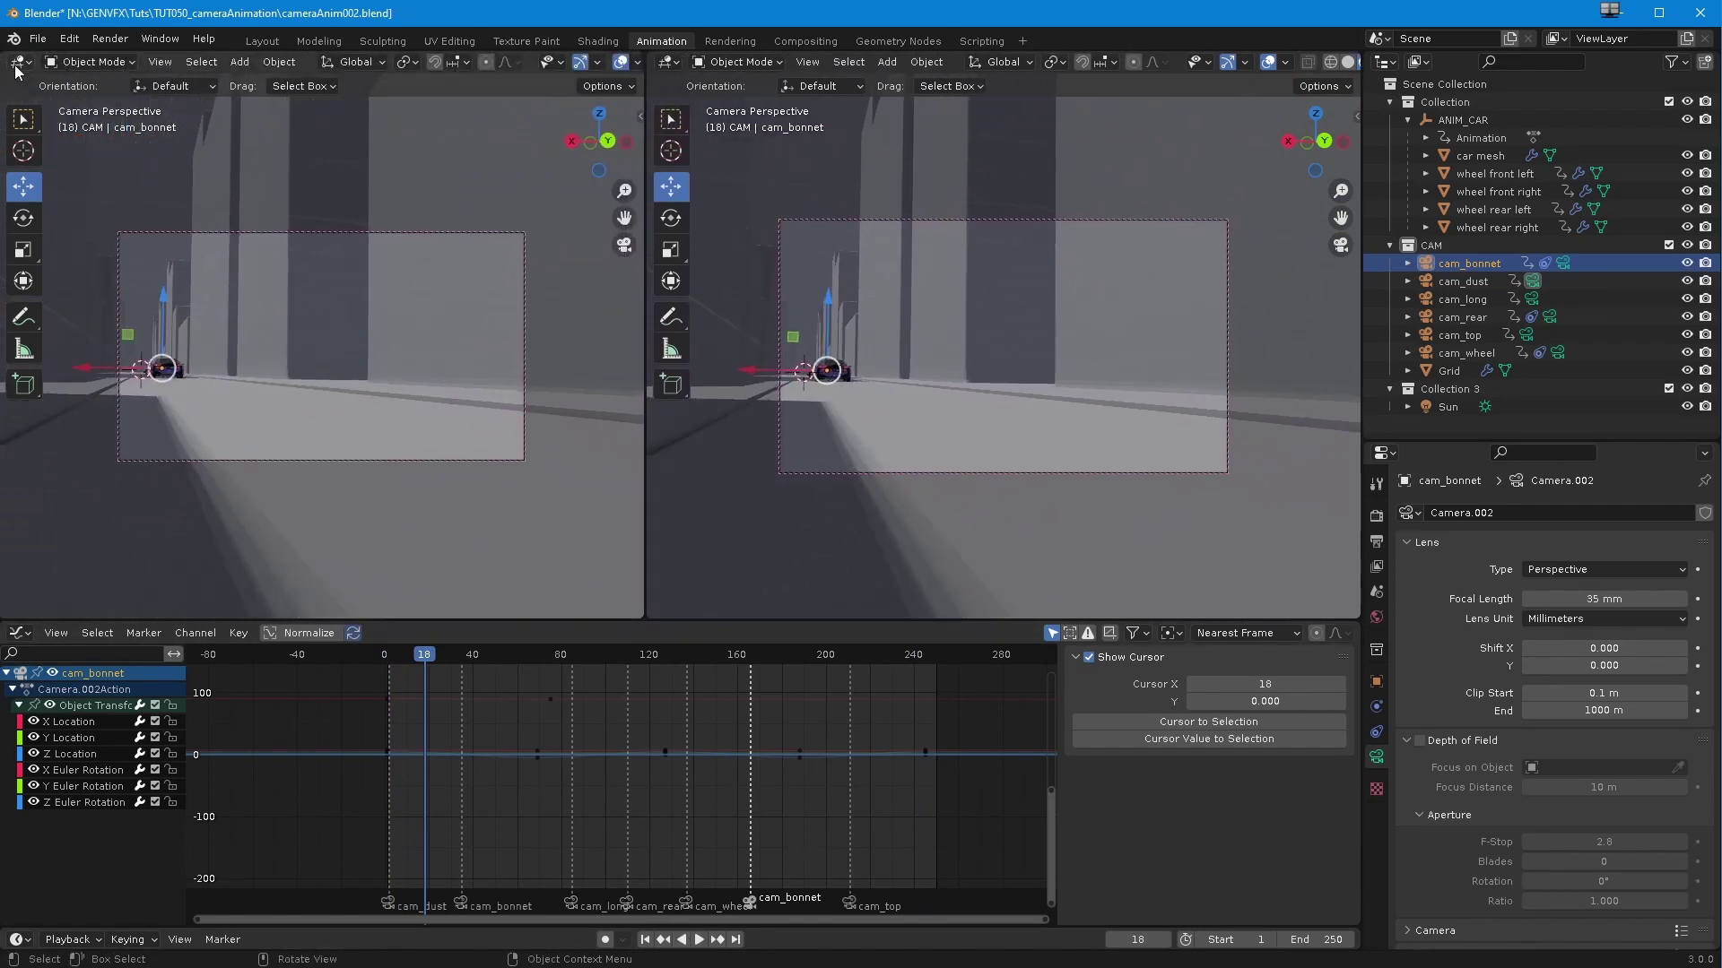
pyautogui.click(20, 61)
pyautogui.click(21, 137)
pyautogui.click(213, 62)
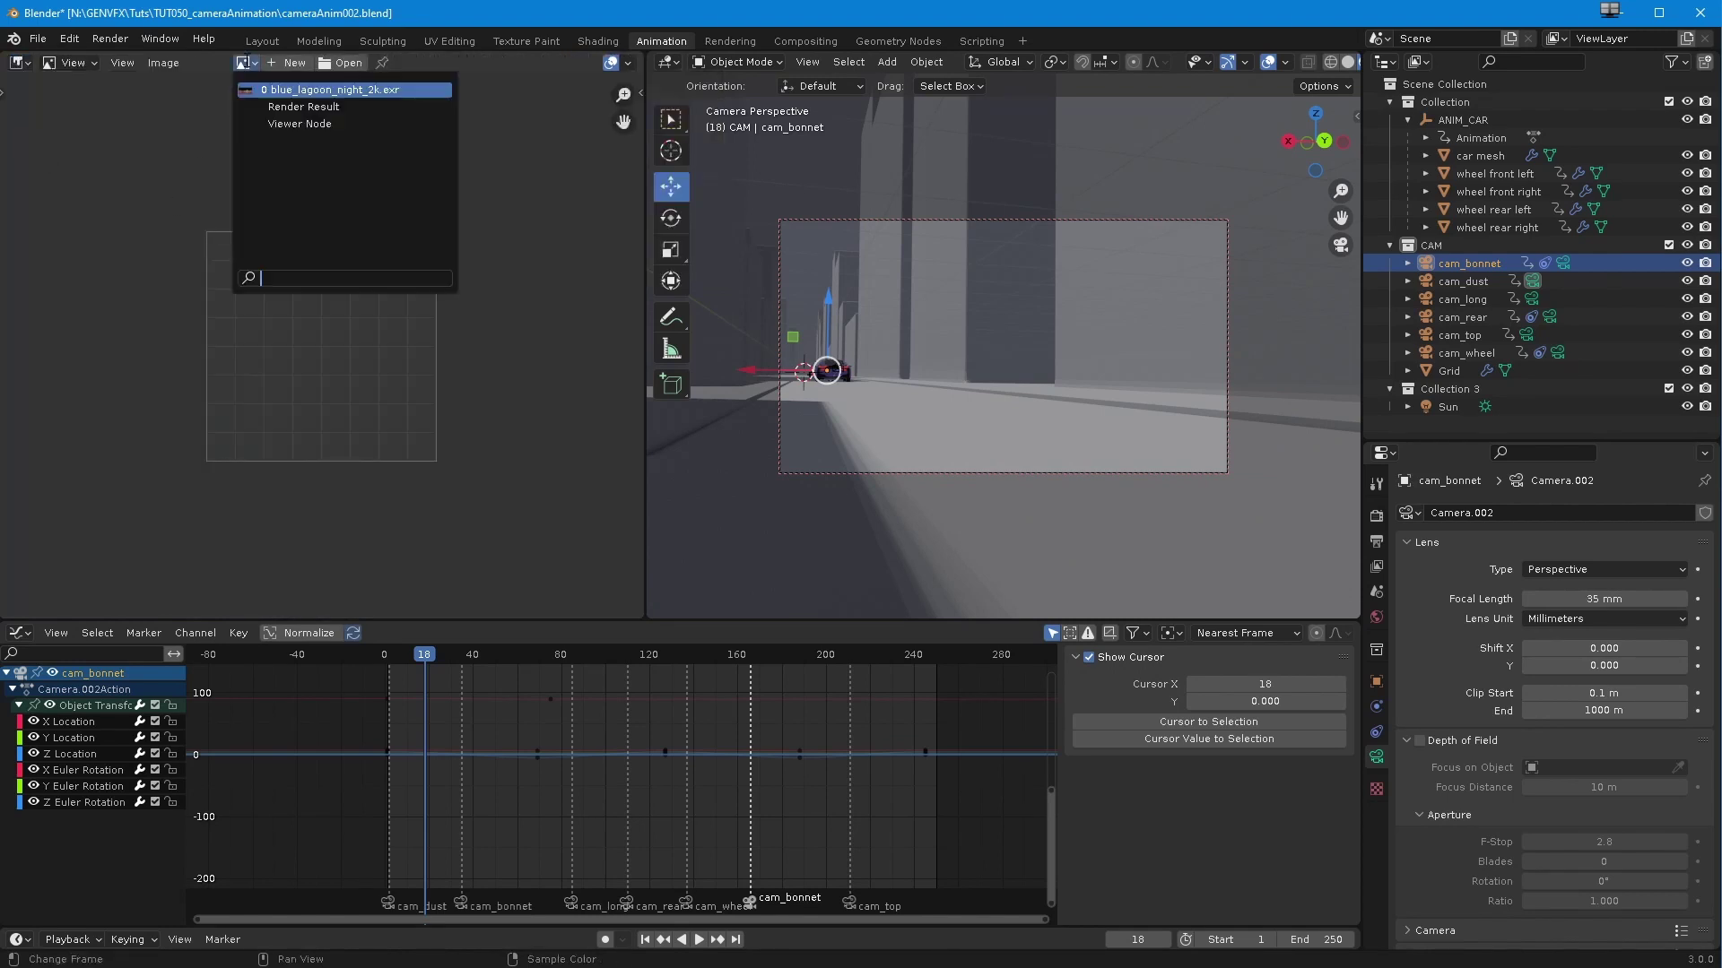
pyautogui.click(239, 131)
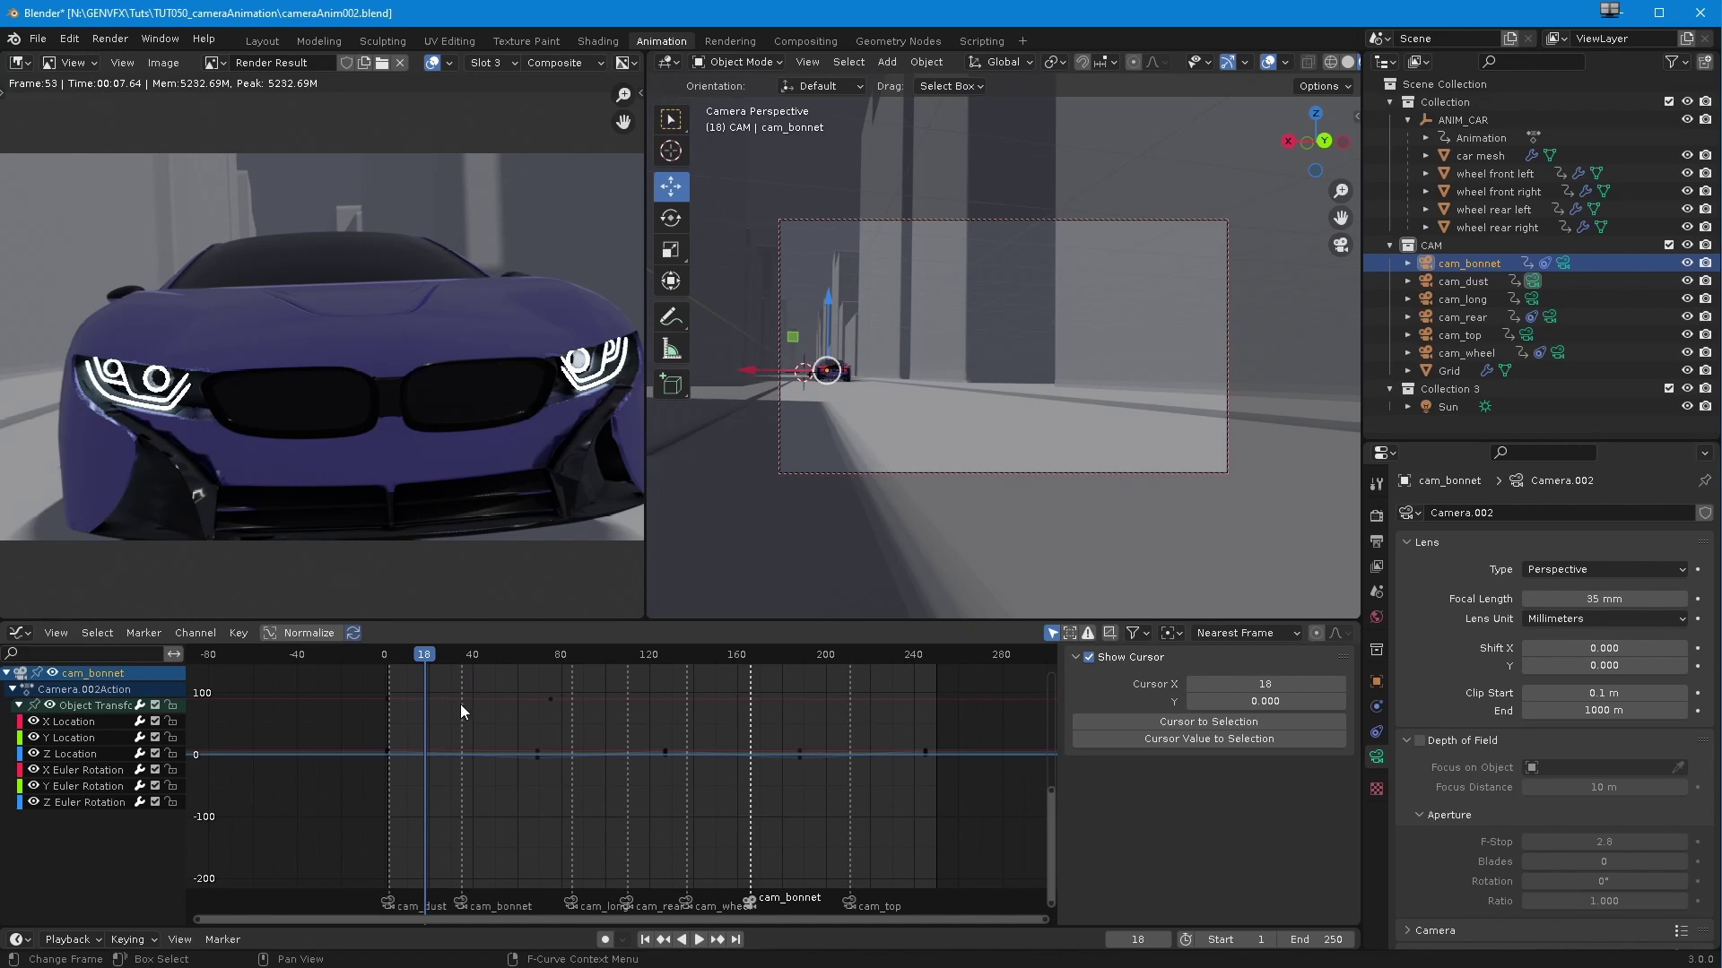
# Step: Test-render frame 107 near the end of the cam_long shot and fit the whole image in the Image Editor
pyautogui.moveTo(423, 660); pyautogui.dragTo(620, 710)
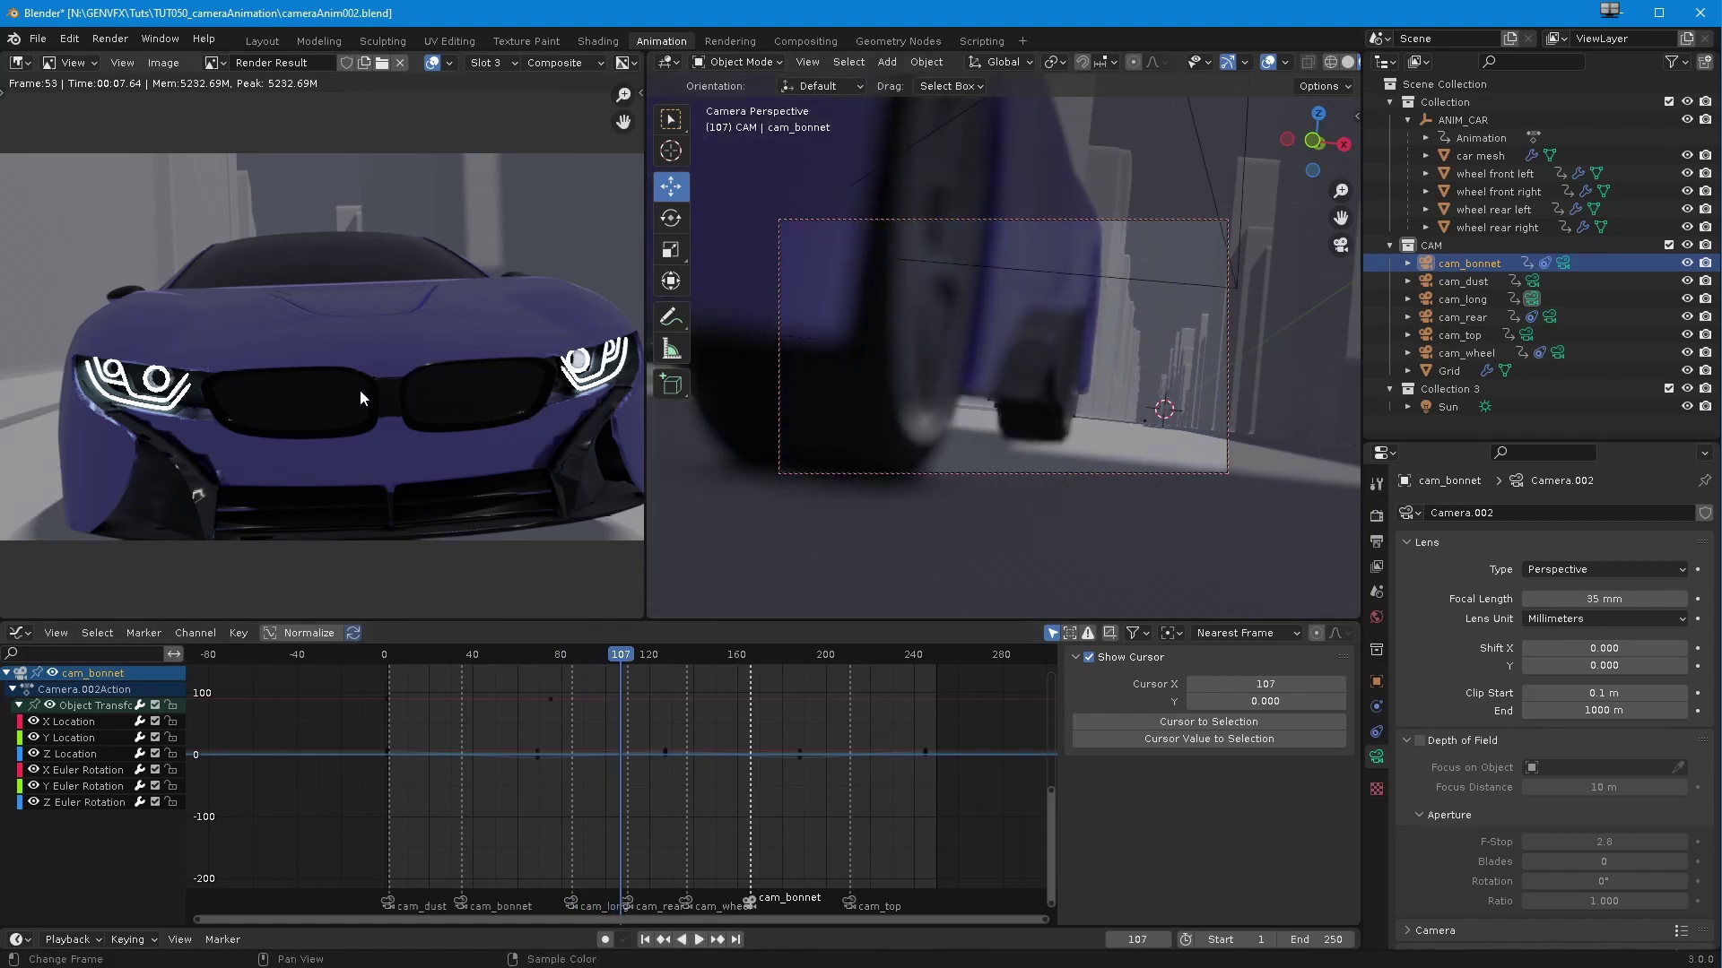
pyautogui.press('F12')
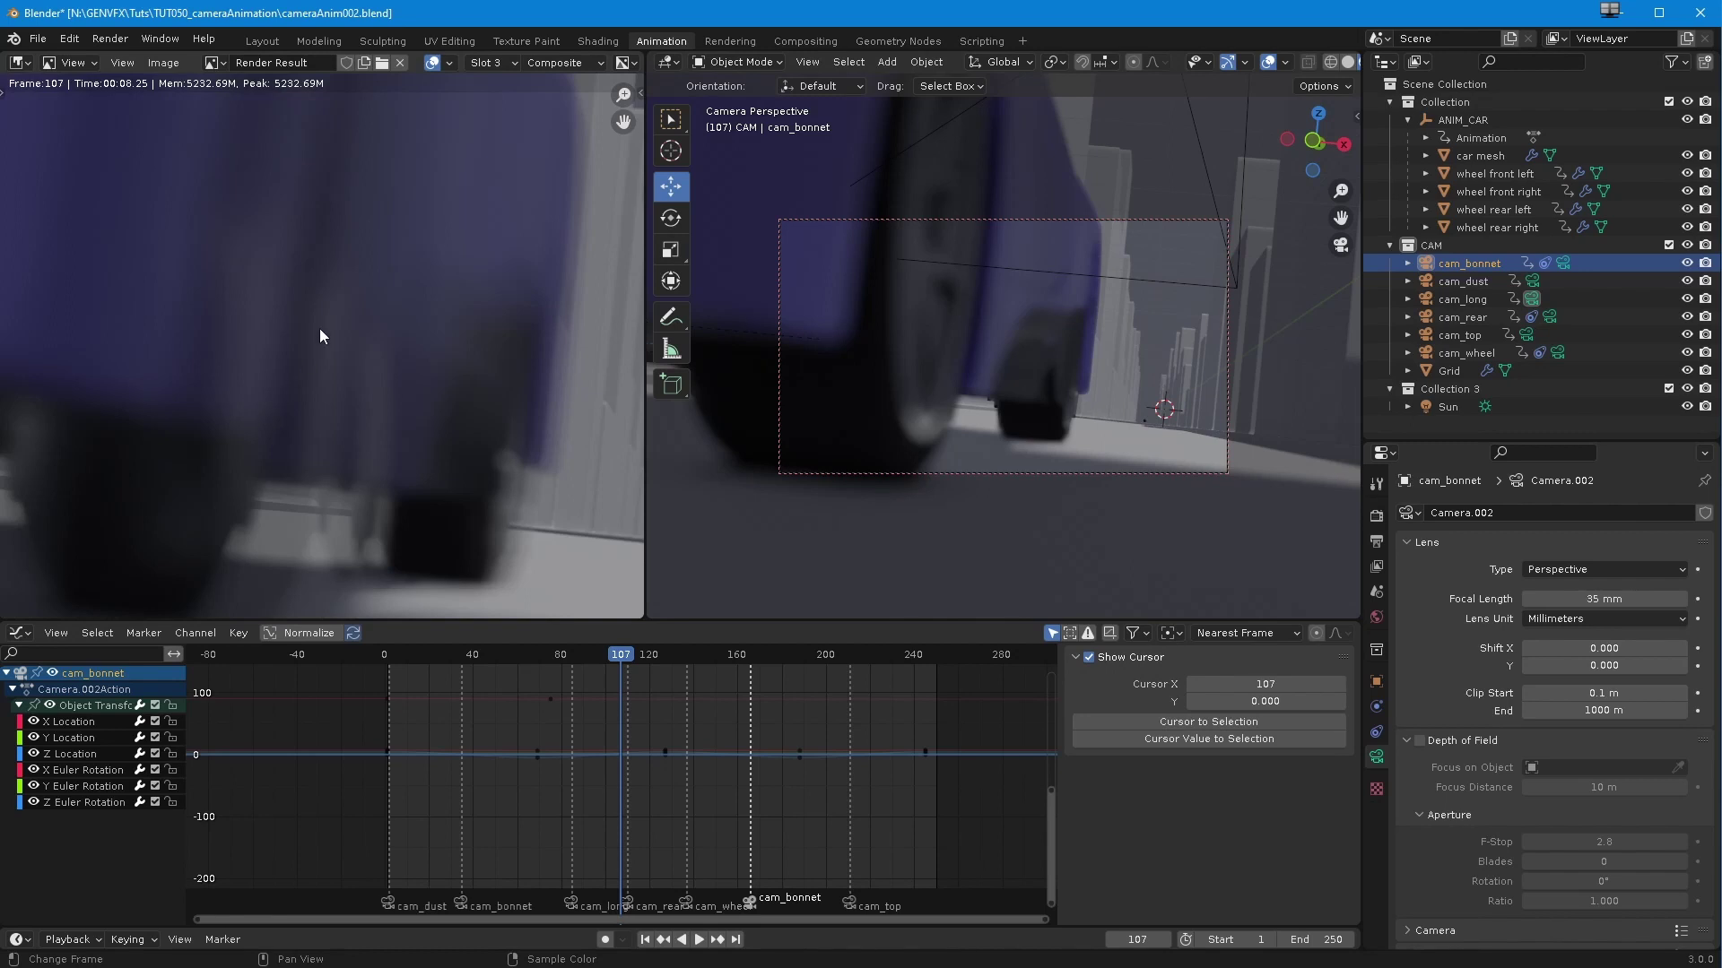
pyautogui.press('Home')
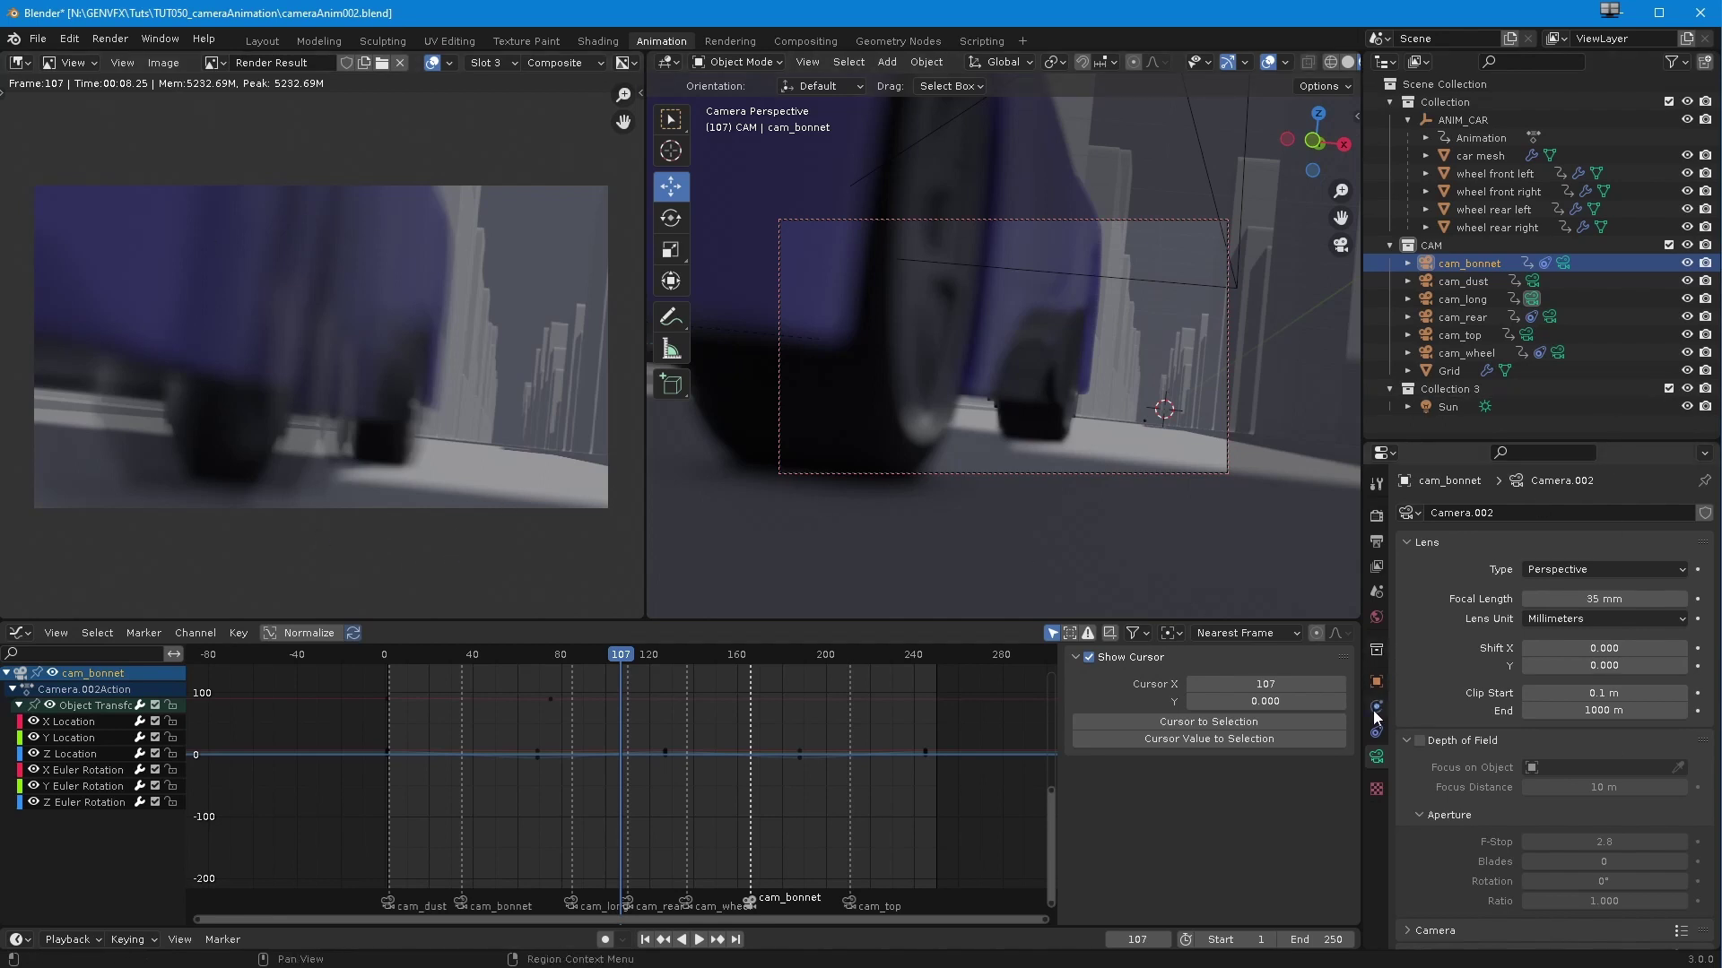
# Step: Set the render's Motion Blur to 6 steps with its position at Center on Frame
pyautogui.click(1377, 568)
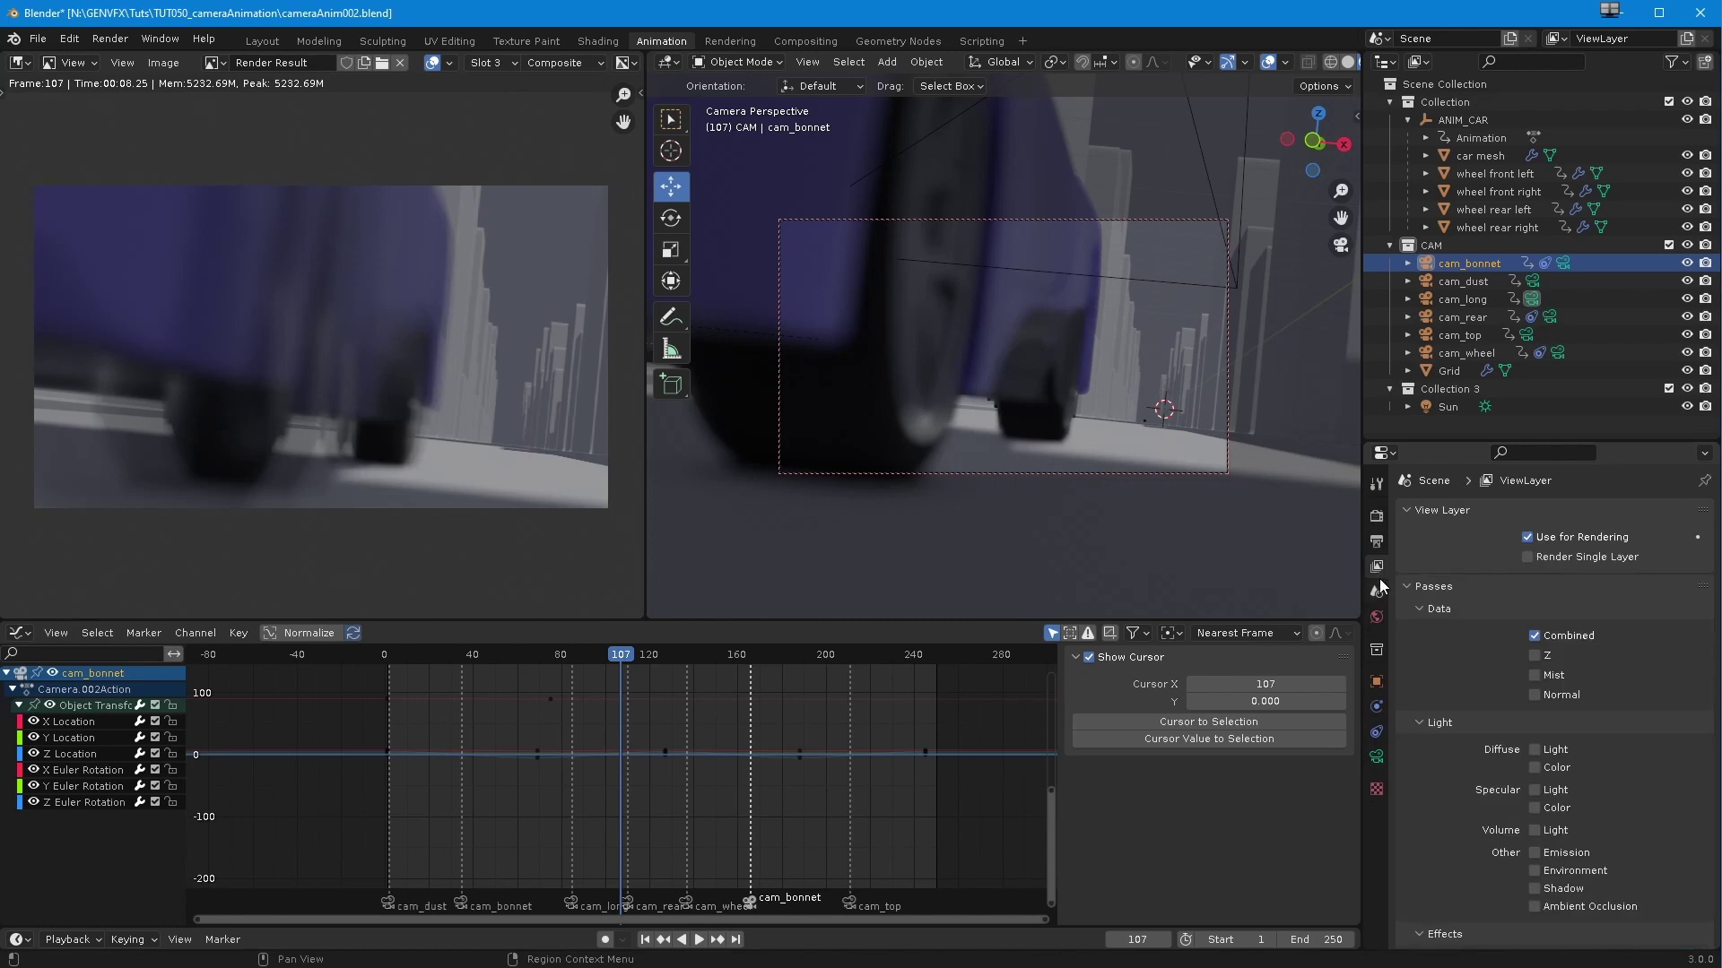
pyautogui.click(1378, 542)
pyautogui.scroll(-4, 1467, 807)
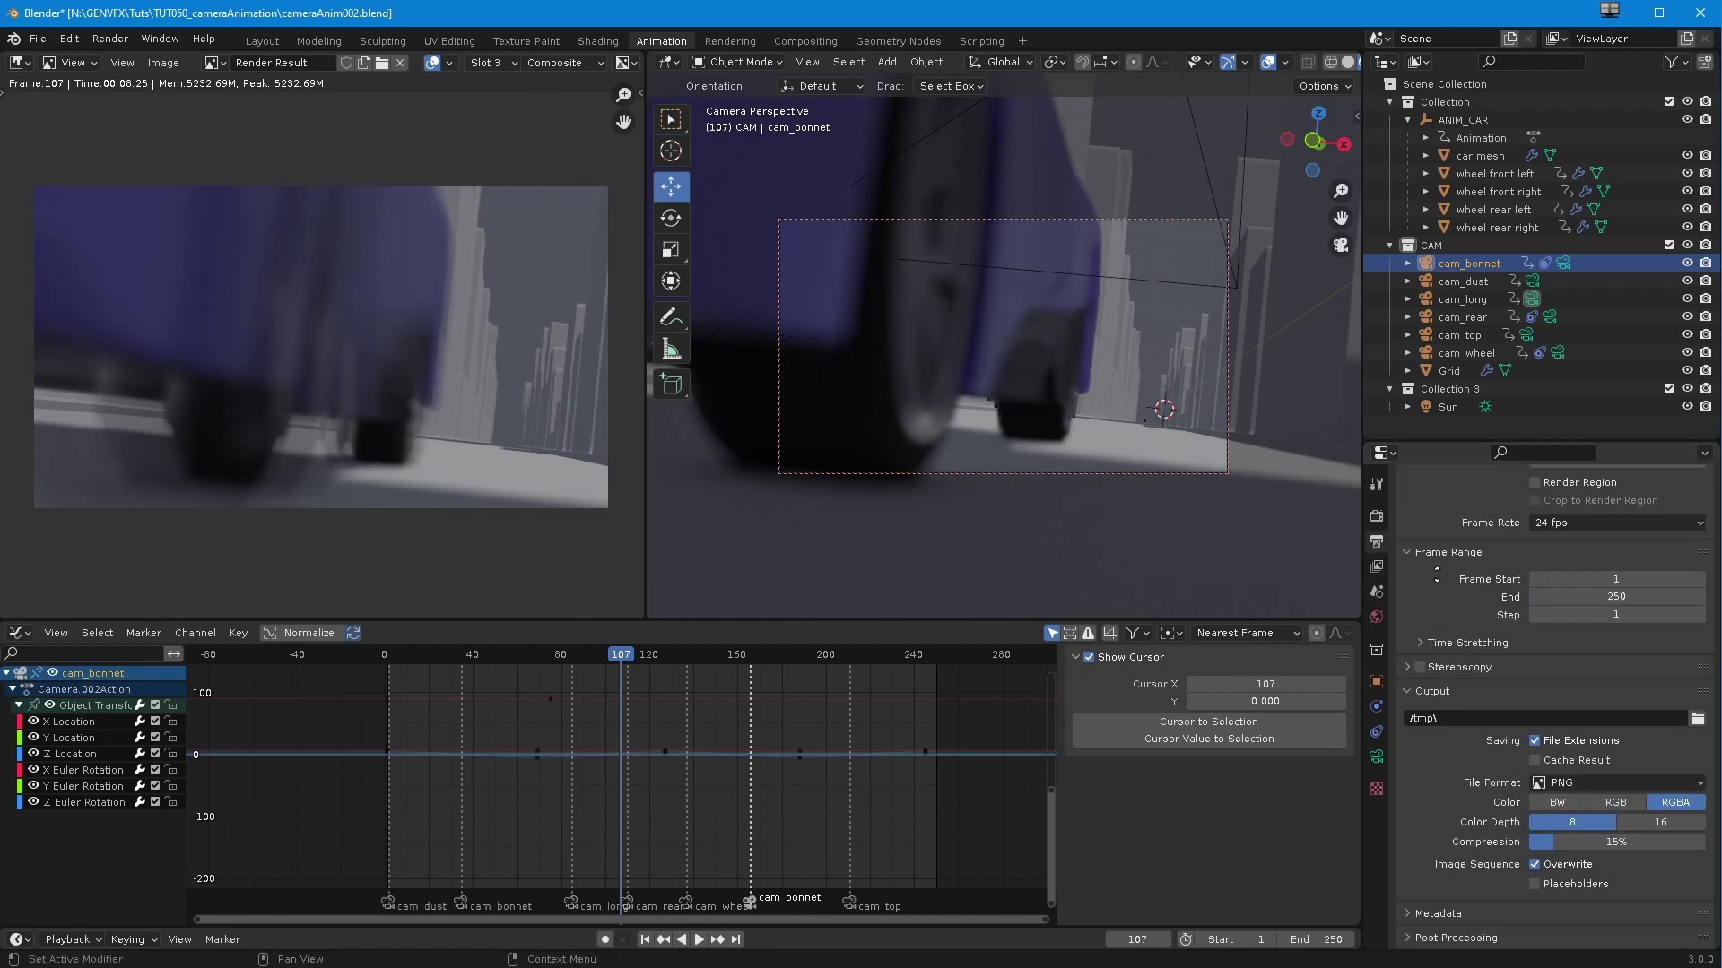
pyautogui.click(1390, 515)
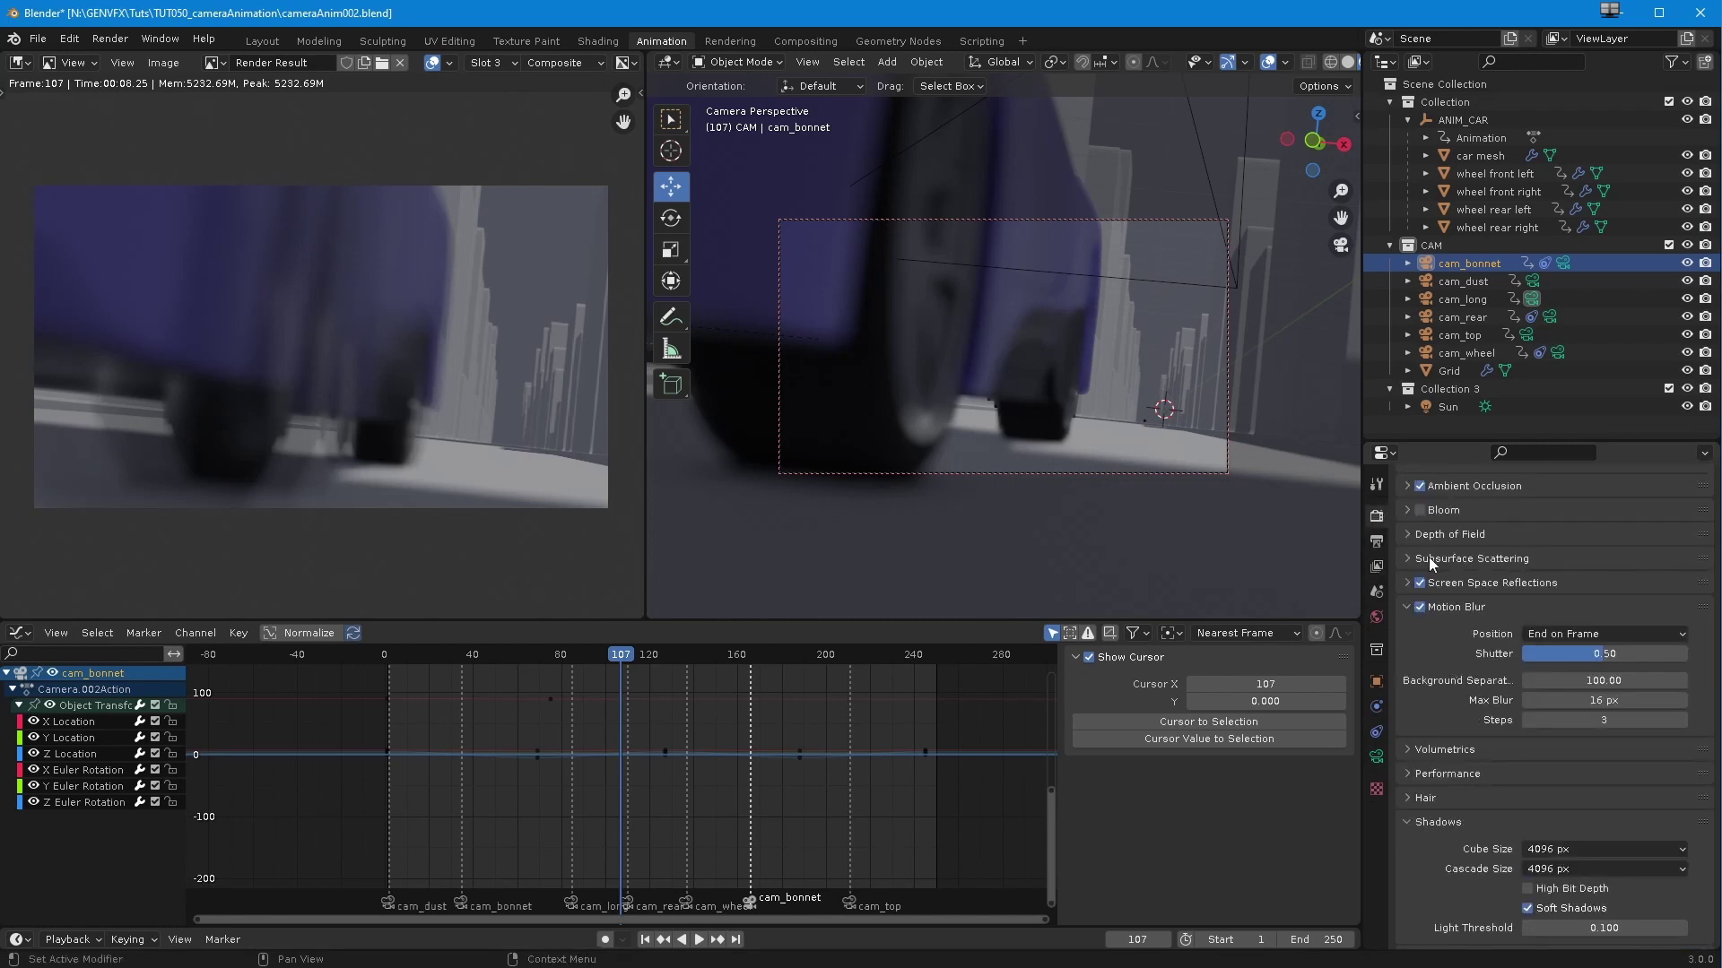
pyautogui.click(1679, 720)
pyautogui.click(1680, 720)
pyautogui.click(1680, 720)
pyautogui.click(1569, 631)
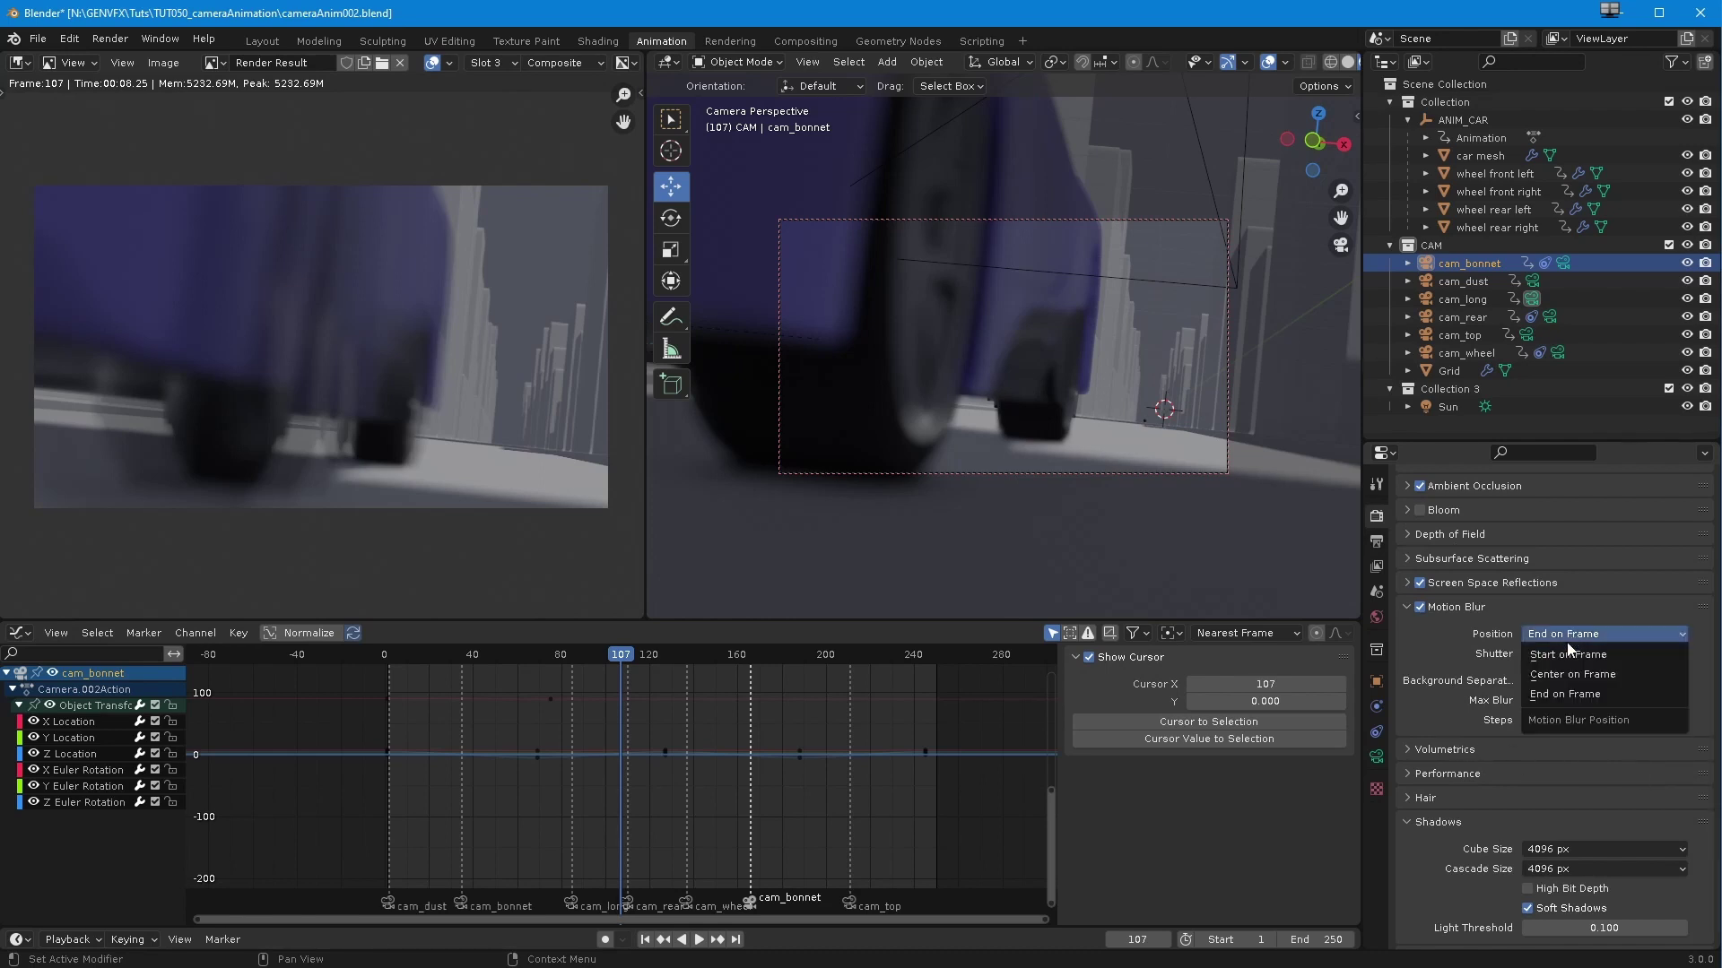
pyautogui.click(1562, 668)
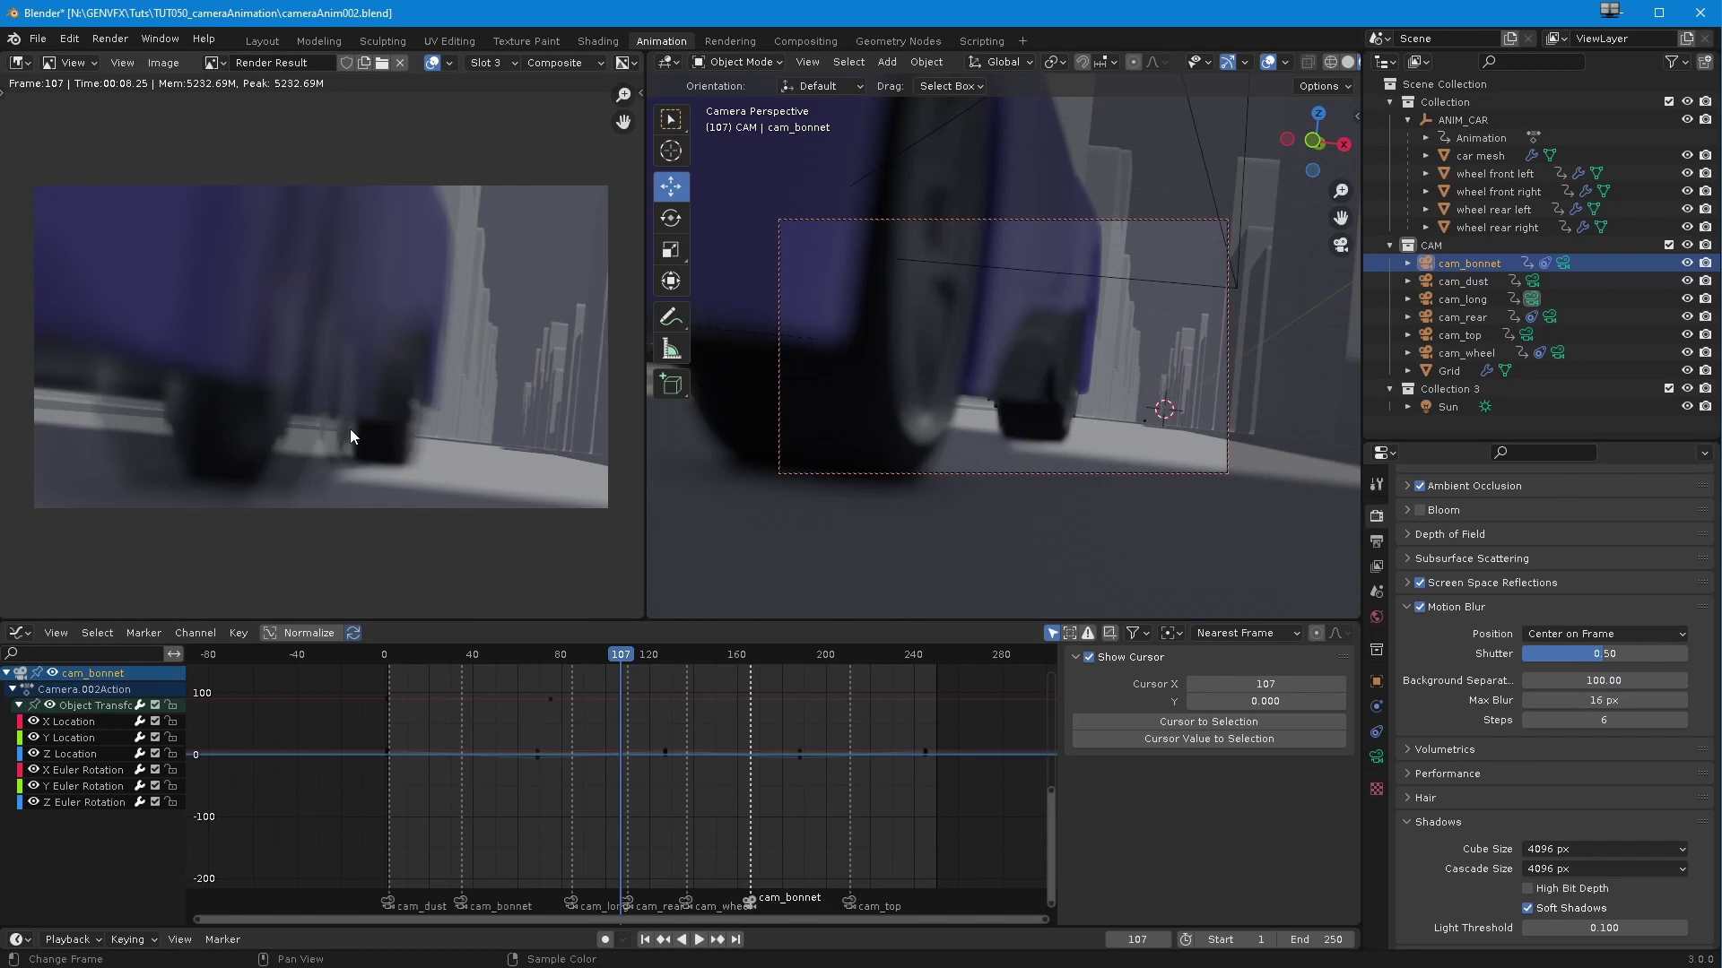
# Step: Render frame 107 again with the new motion blur, and advance to the cam_rear shot to render frame 110
pyautogui.press('F12')
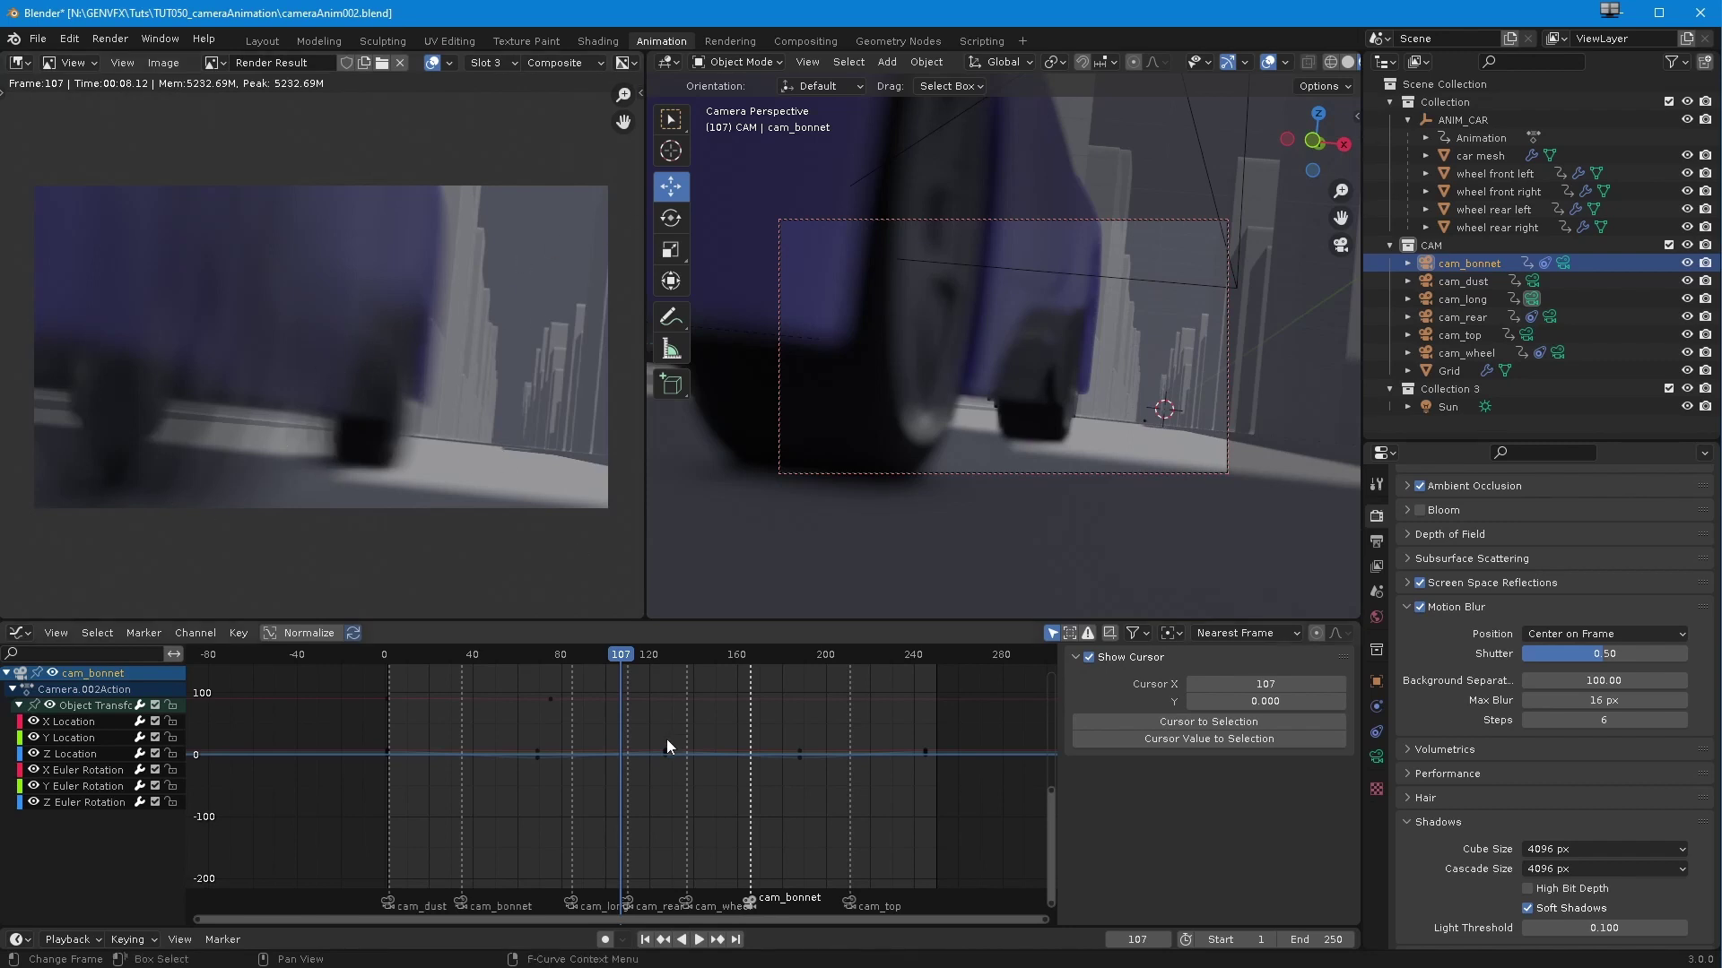
pyautogui.press('Right')
pyautogui.press('Right')
pyautogui.press('Right')
pyautogui.press('Left')
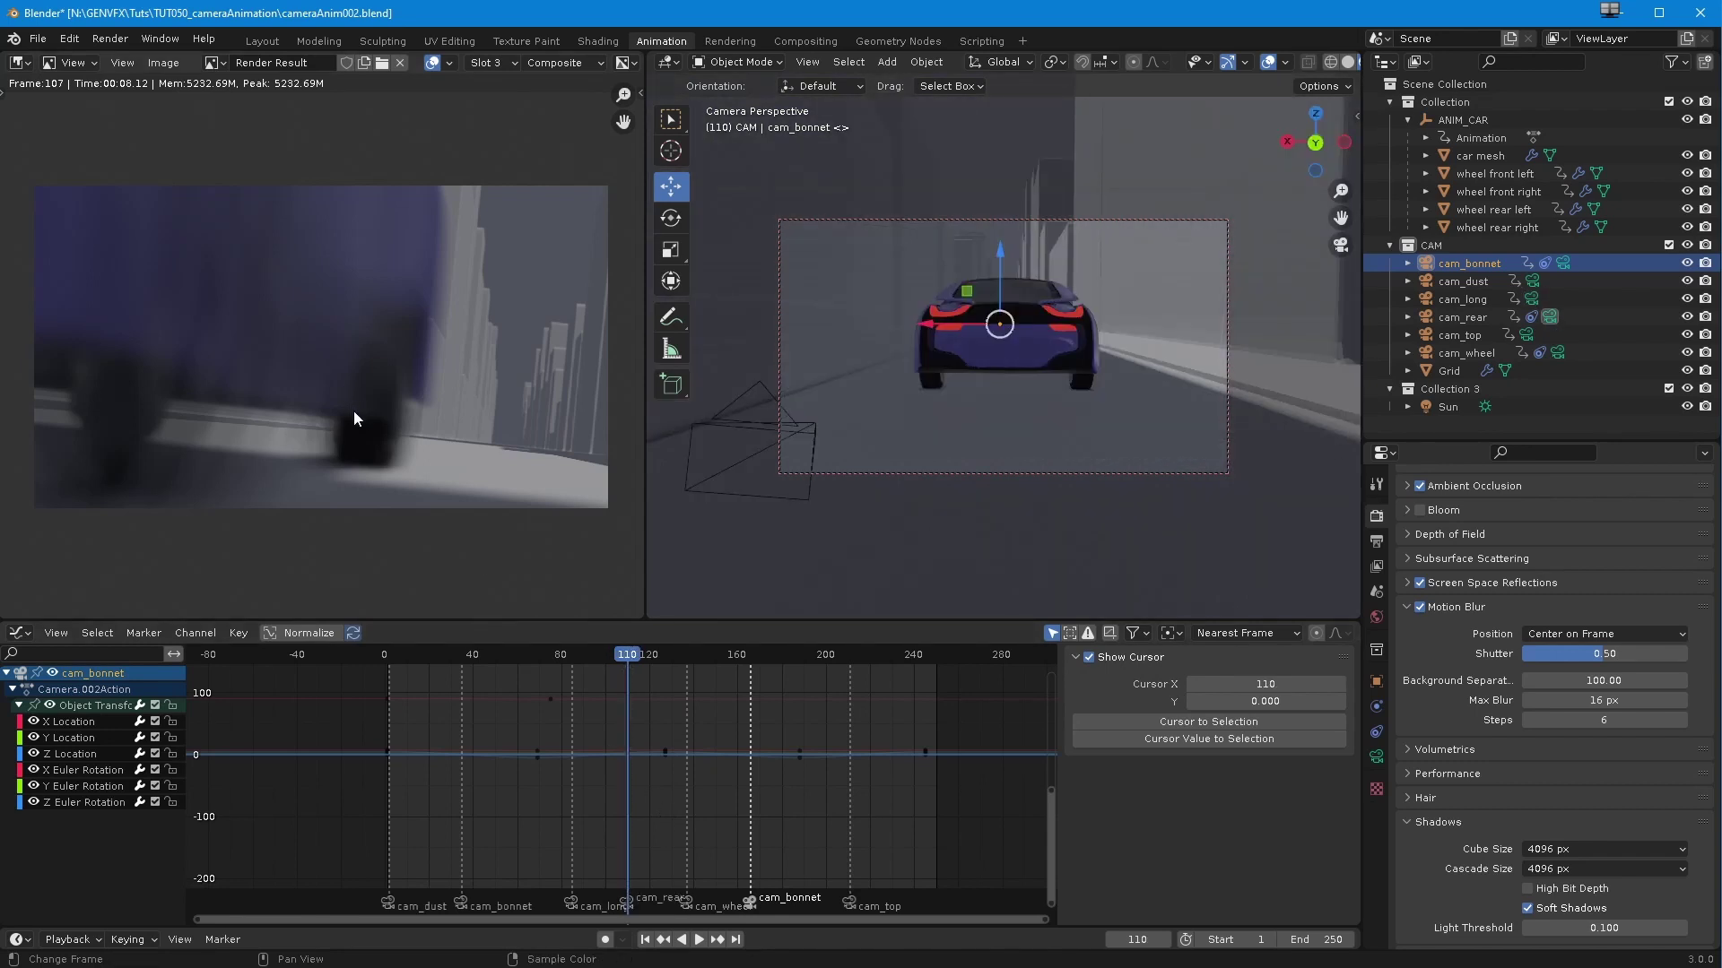
pyautogui.press('F12')
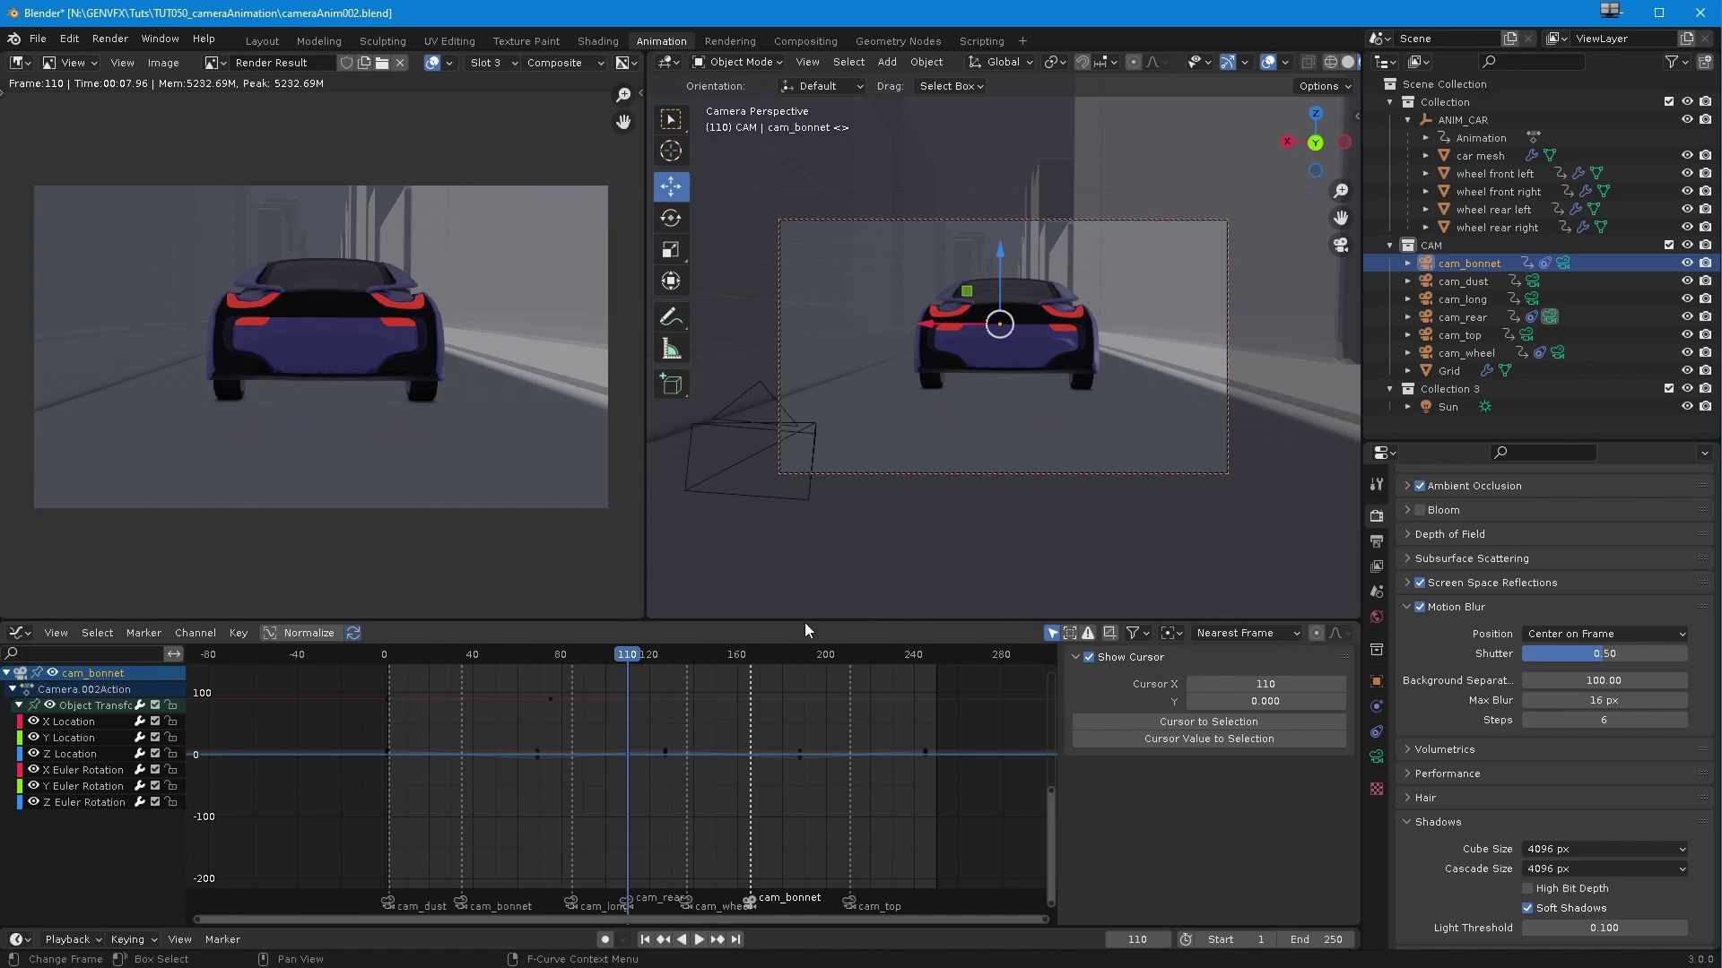
# Step: Return to frame 0 and close the Image Editor so the camera view fills the whole area again
pyautogui.click(388, 660)
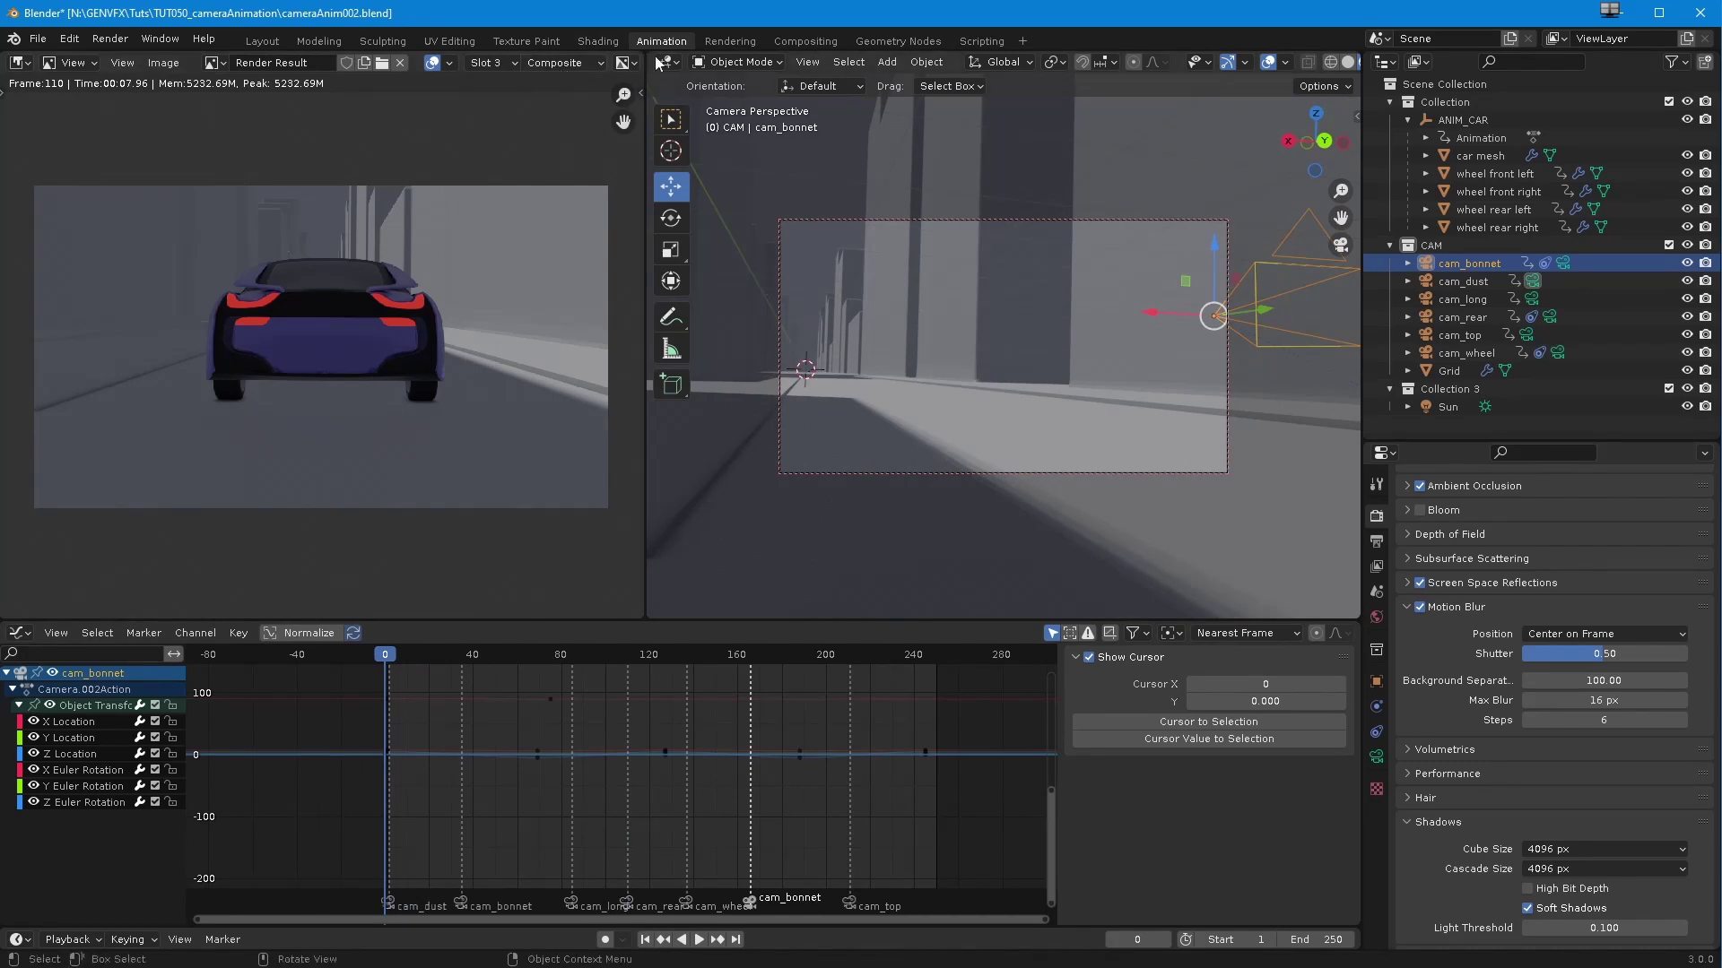
pyautogui.moveTo(647, 53); pyautogui.dragTo(386, 278)
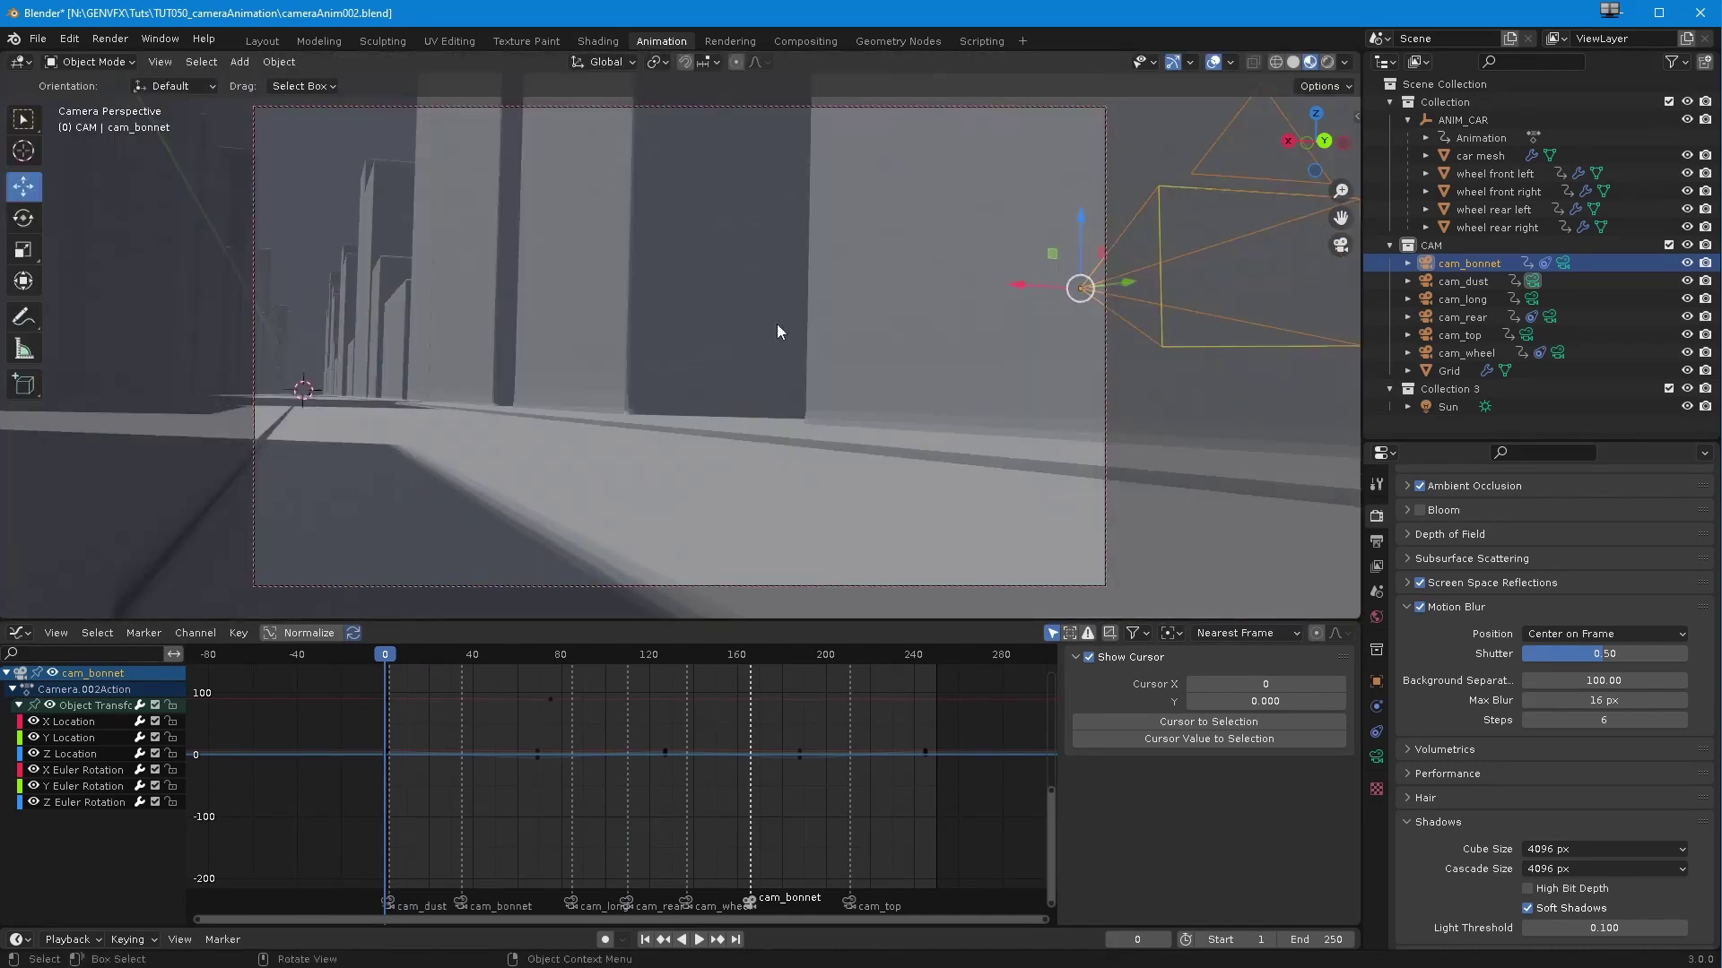
# Step: Move the cam_top marker earlier to about frame 206, and shift the cam_wheel and second cam_bonnet markers to about frames 142 and 173
pyautogui.click(848, 902)
pyautogui.moveTo(844, 905); pyautogui.dragTo(840, 908)
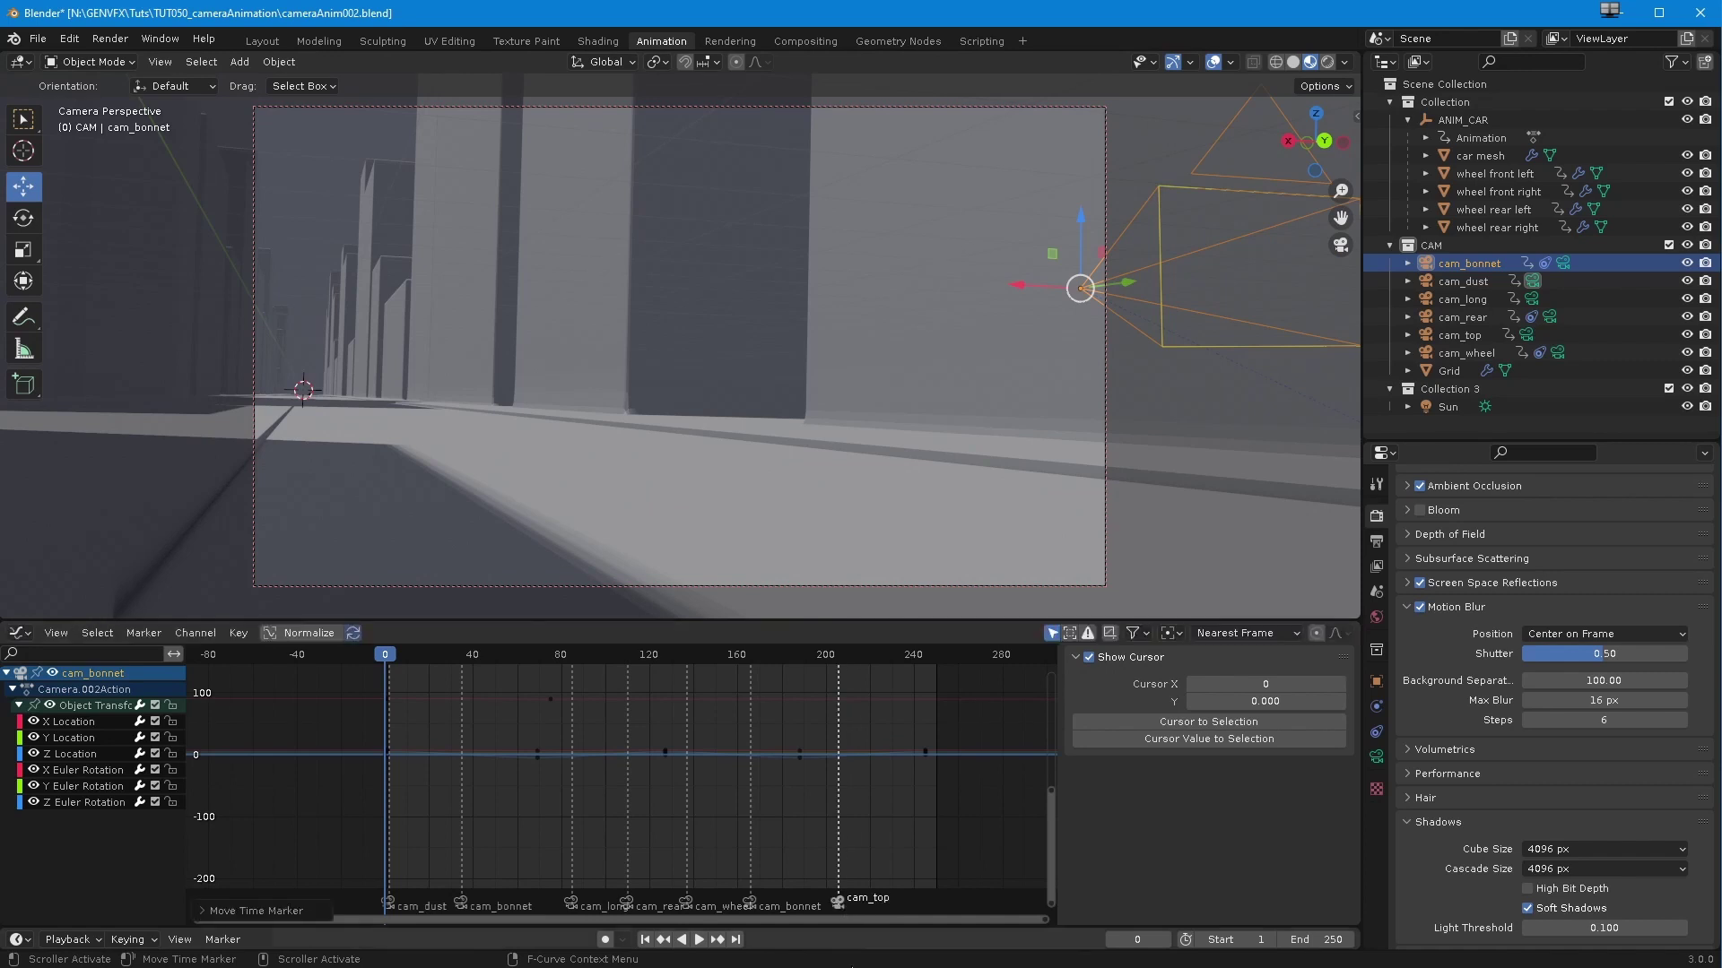
pyautogui.click(685, 902)
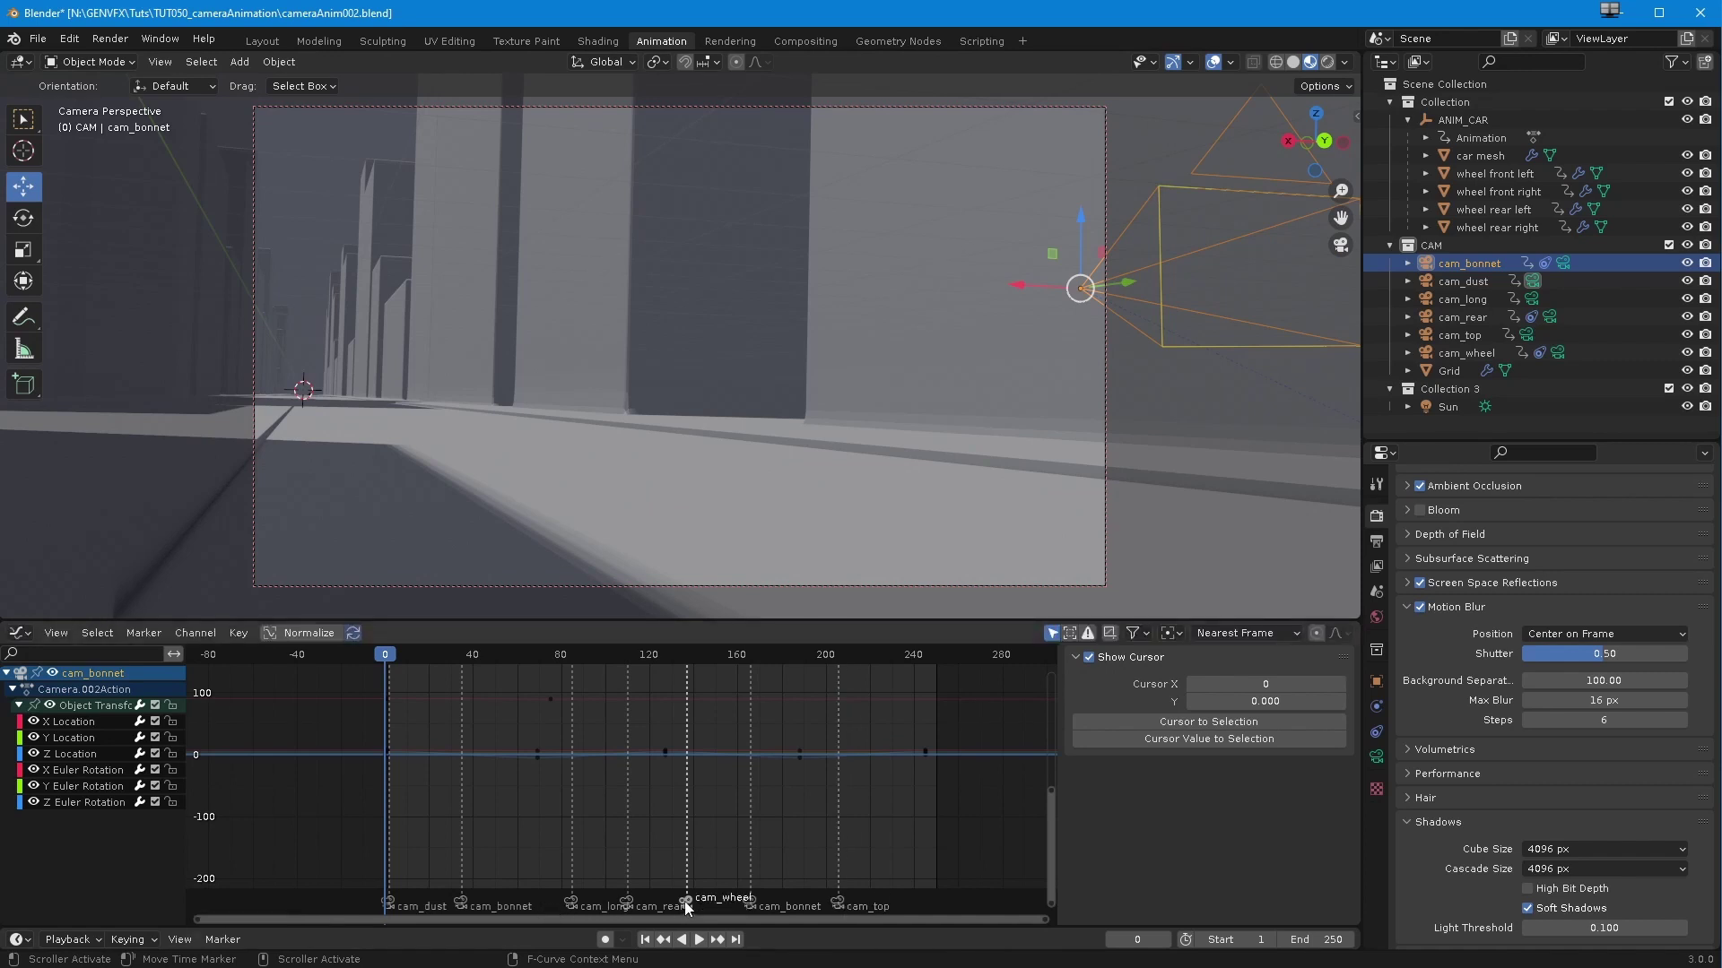
pyautogui.moveTo(750, 908)
pyautogui.mouseDown()
pyautogui.moveTo(766, 907)
pyautogui.moveTo(698, 900)
pyautogui.mouseUp()
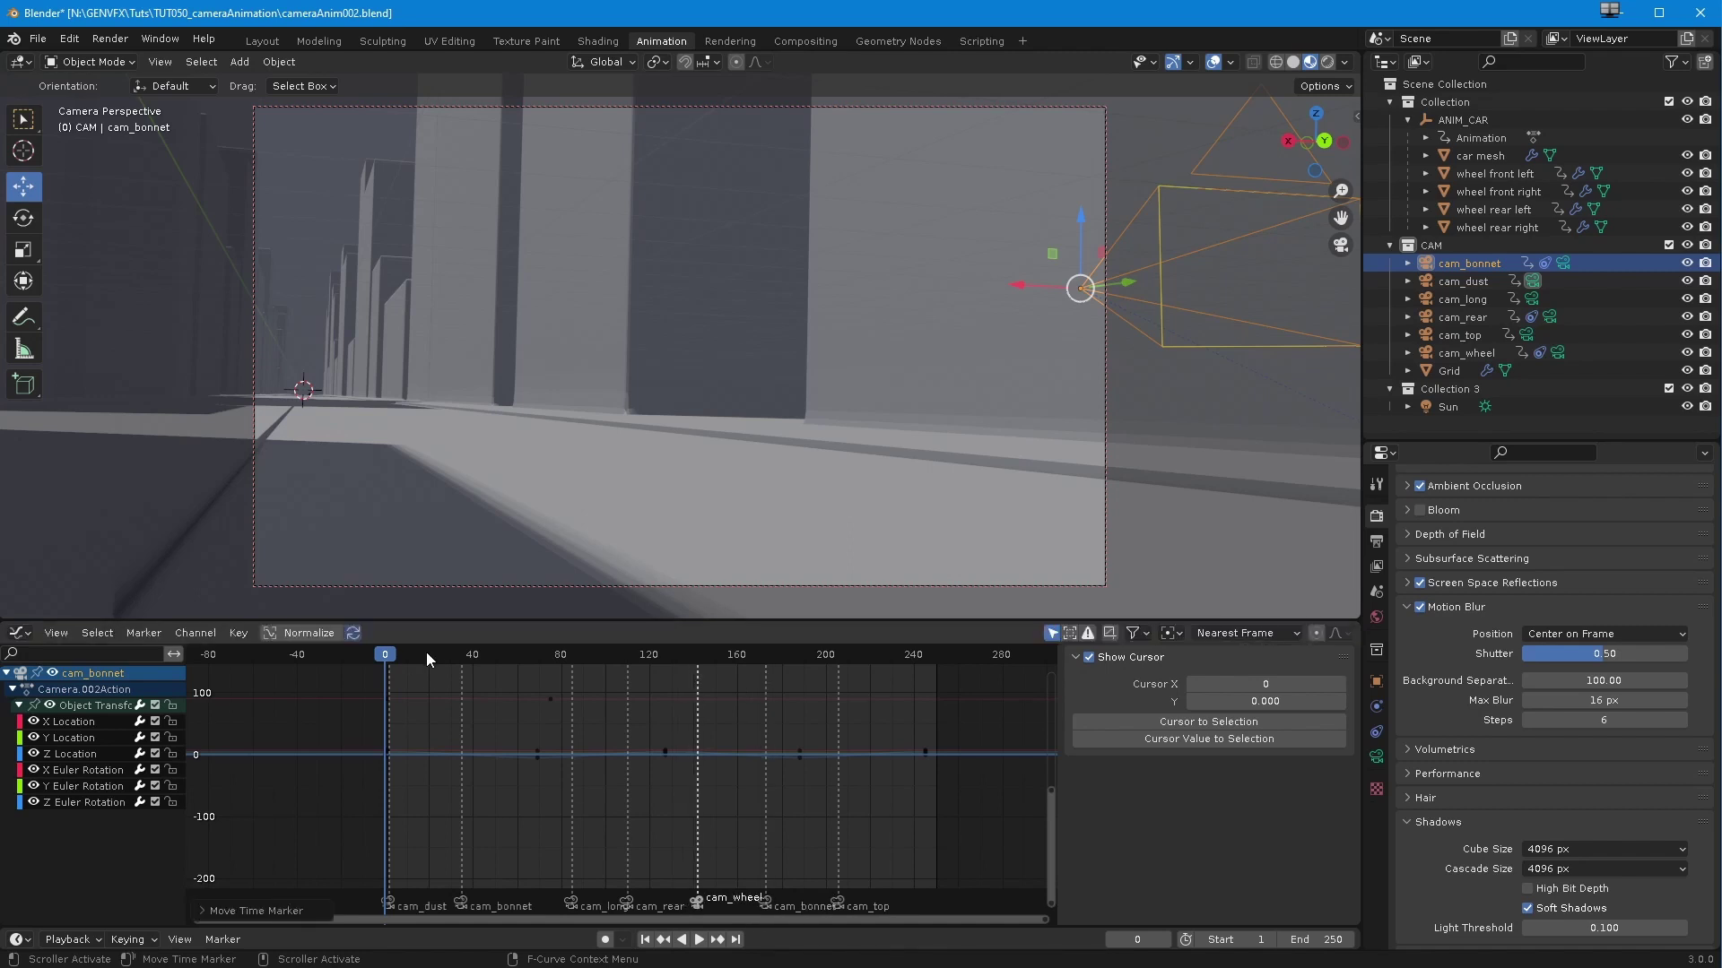
# Step: Return to frame 1, widen the Graph Editor's curve area to fit all markers, and play the retimed camera edit
pyautogui.moveTo(392, 661)
pyautogui.mouseDown()
pyautogui.moveTo(513, 678)
pyautogui.moveTo(389, 670)
pyautogui.mouseUp()
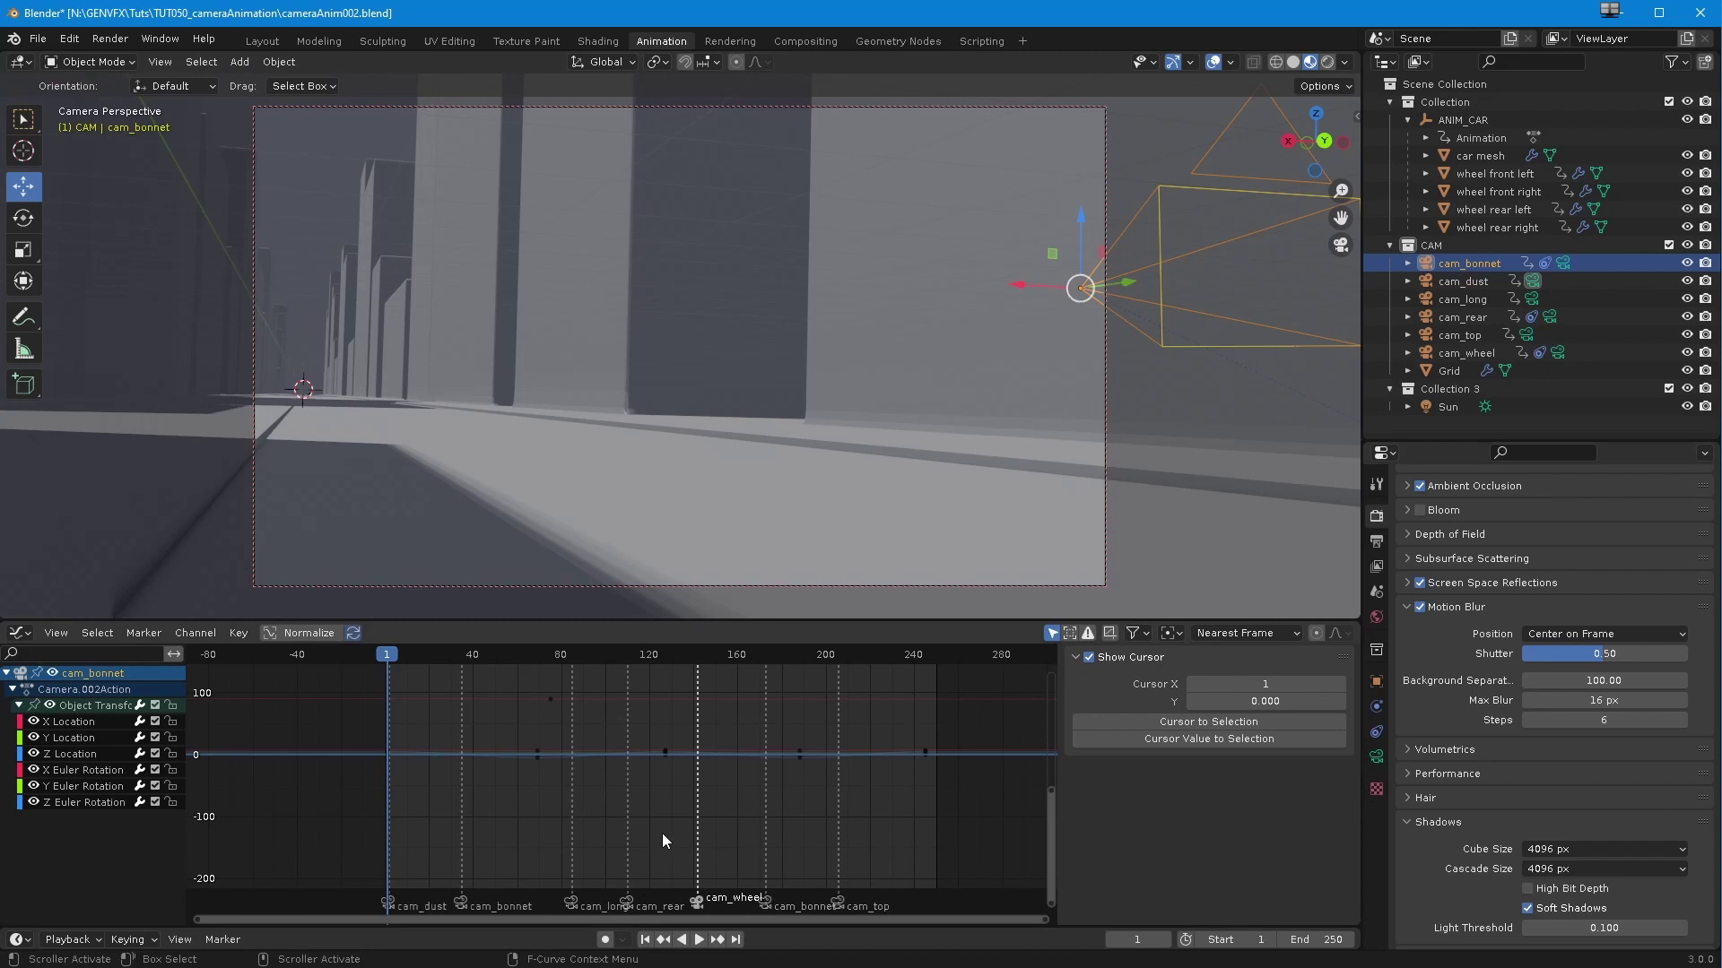
pyautogui.keyDown('ctrl'); pyautogui.moveTo(686, 823); pyautogui.dragTo(717, 784, button='middle'); pyautogui.keyUp('ctrl')
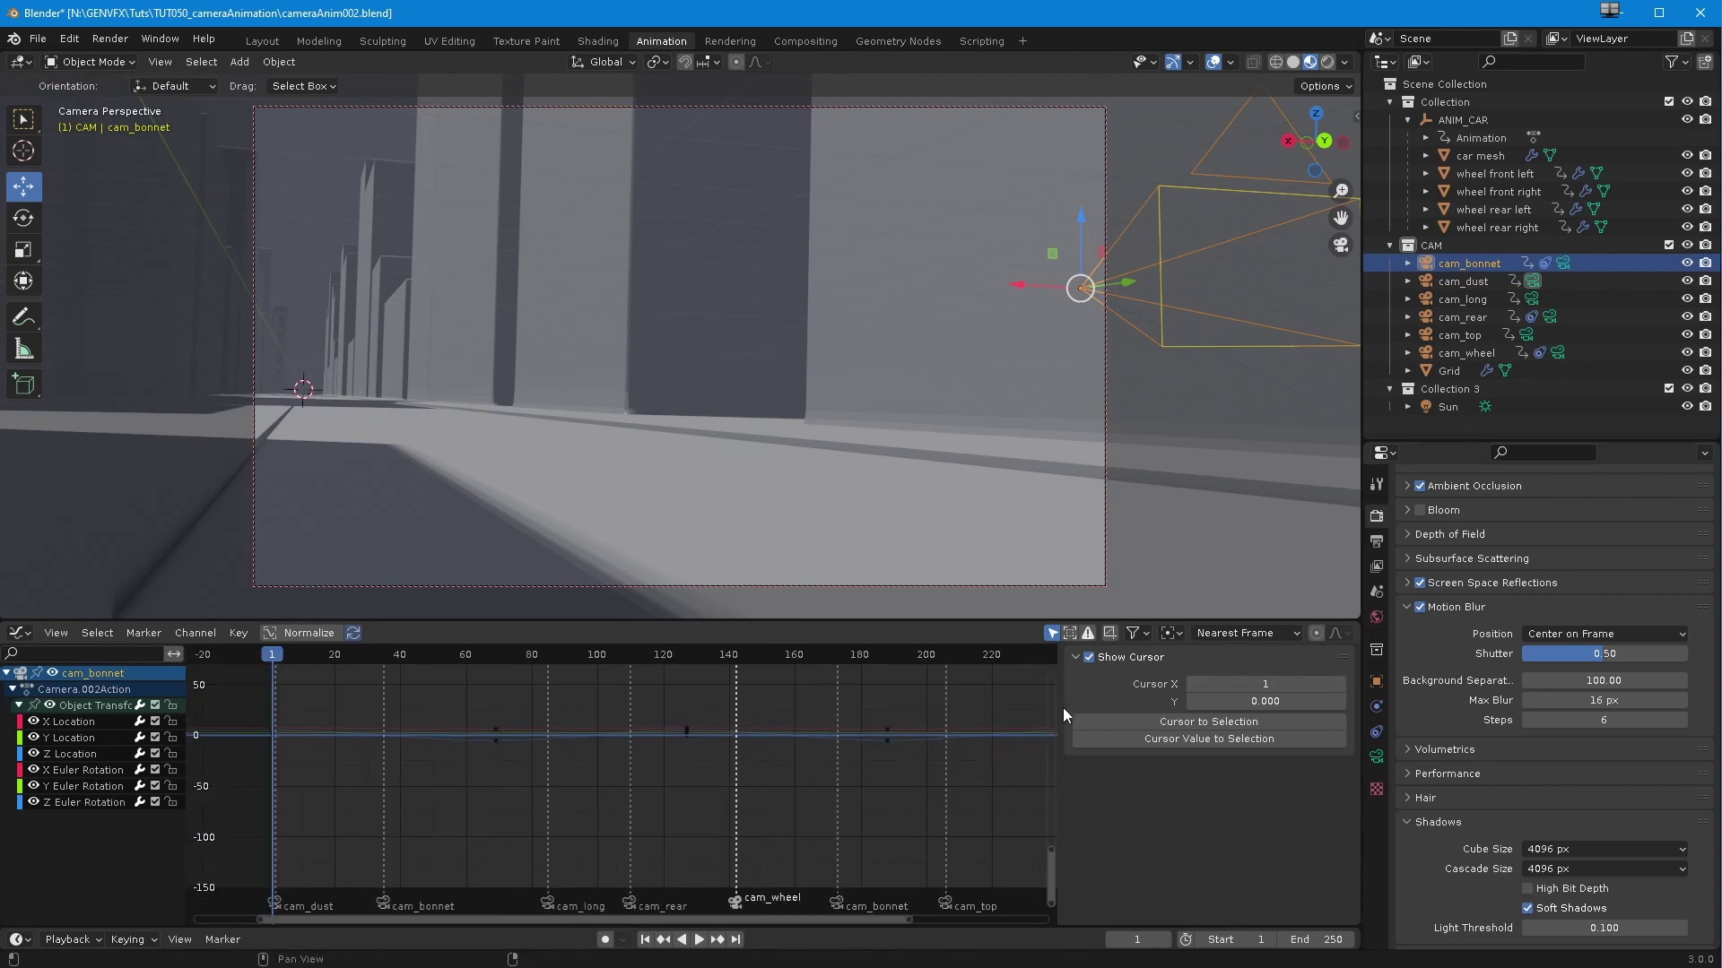
pyautogui.moveTo(1064, 705); pyautogui.dragTo(1186, 722)
pyautogui.keyDown('ctrl'); pyautogui.moveTo(664, 761); pyautogui.dragTo(598, 820, button='middle'); pyautogui.keyUp('ctrl')
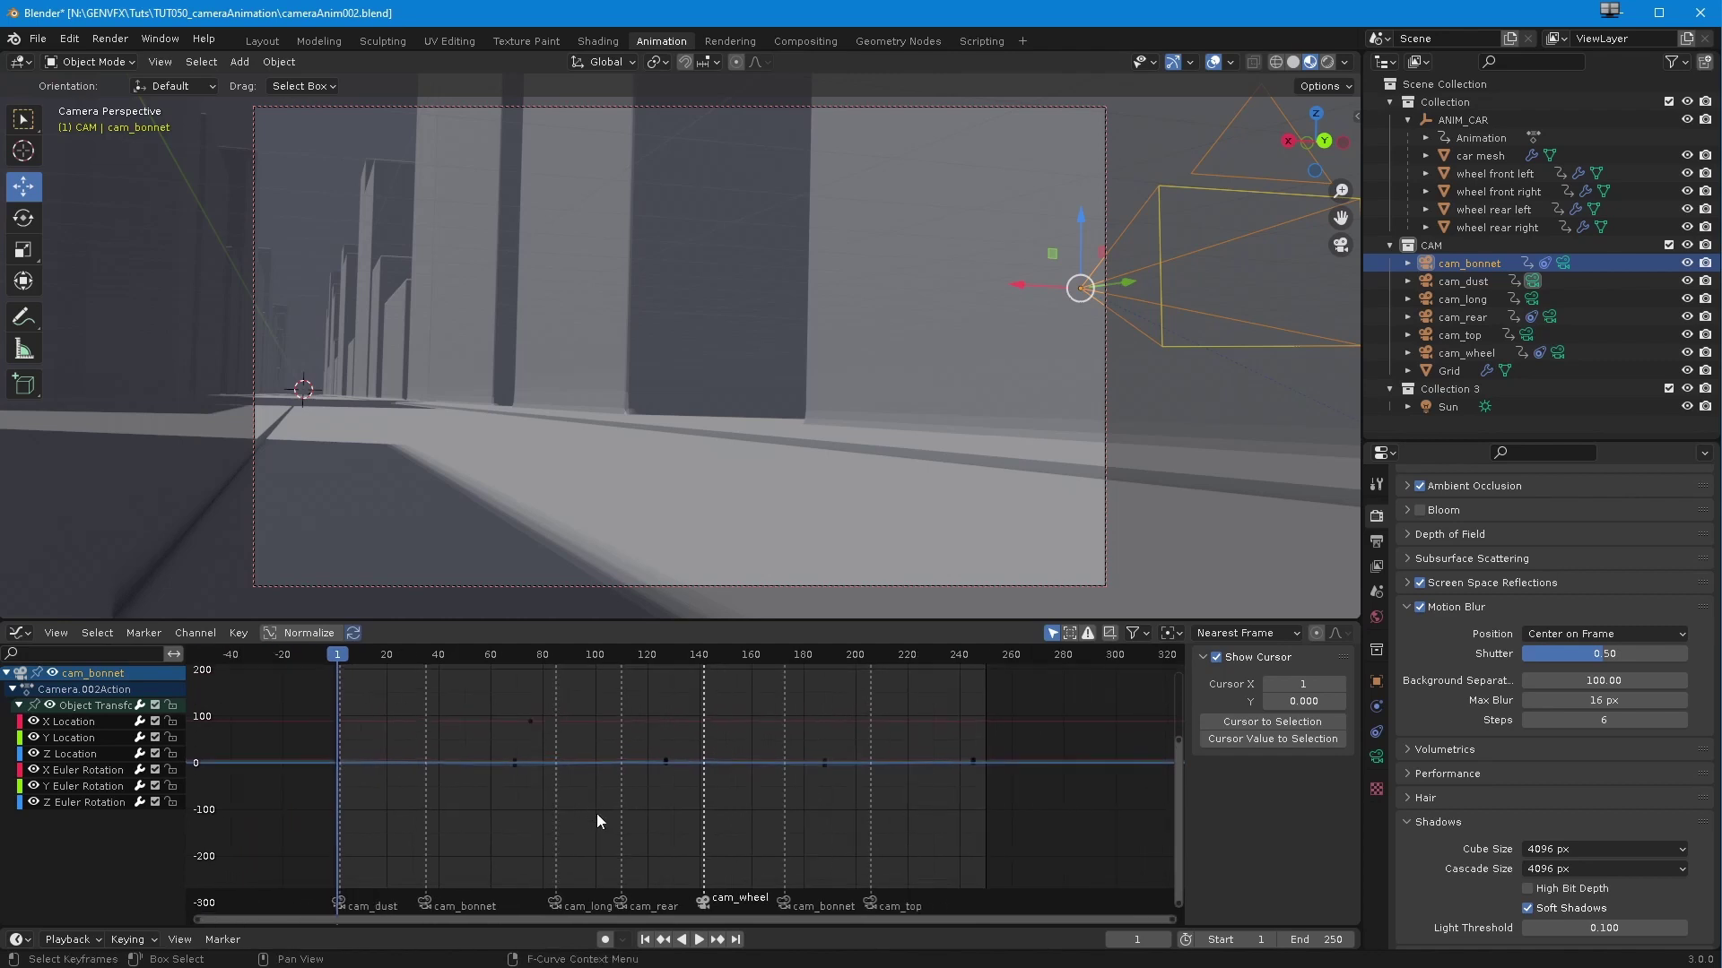
pyautogui.click(701, 939)
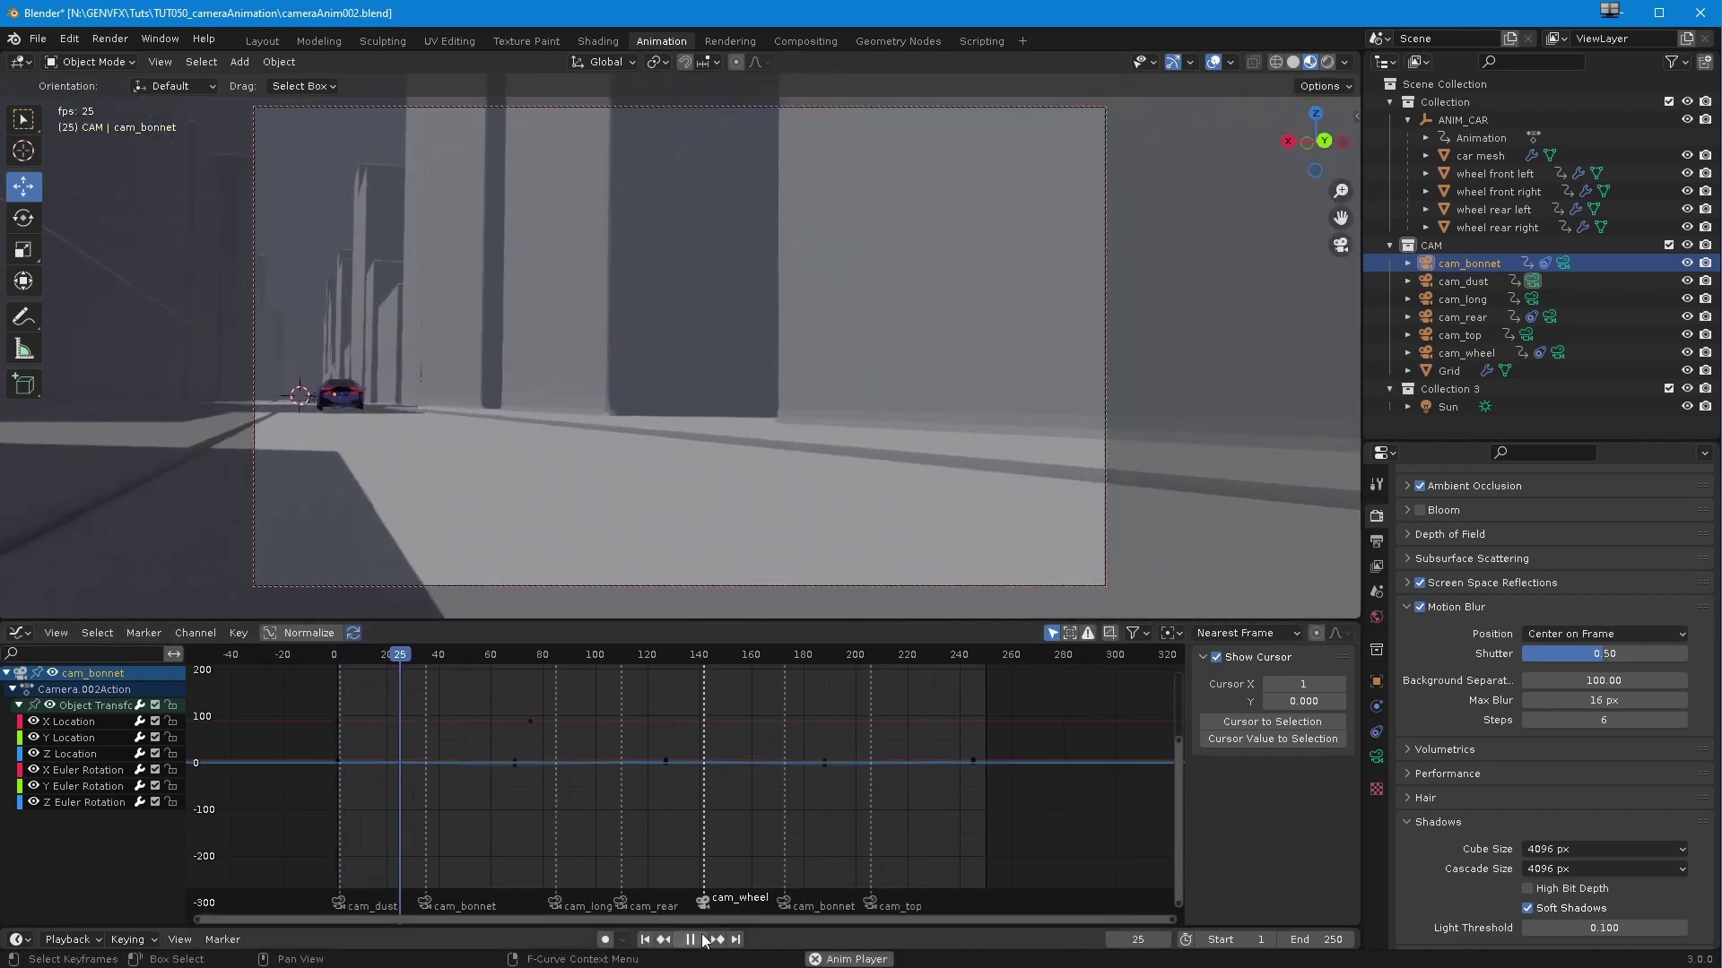